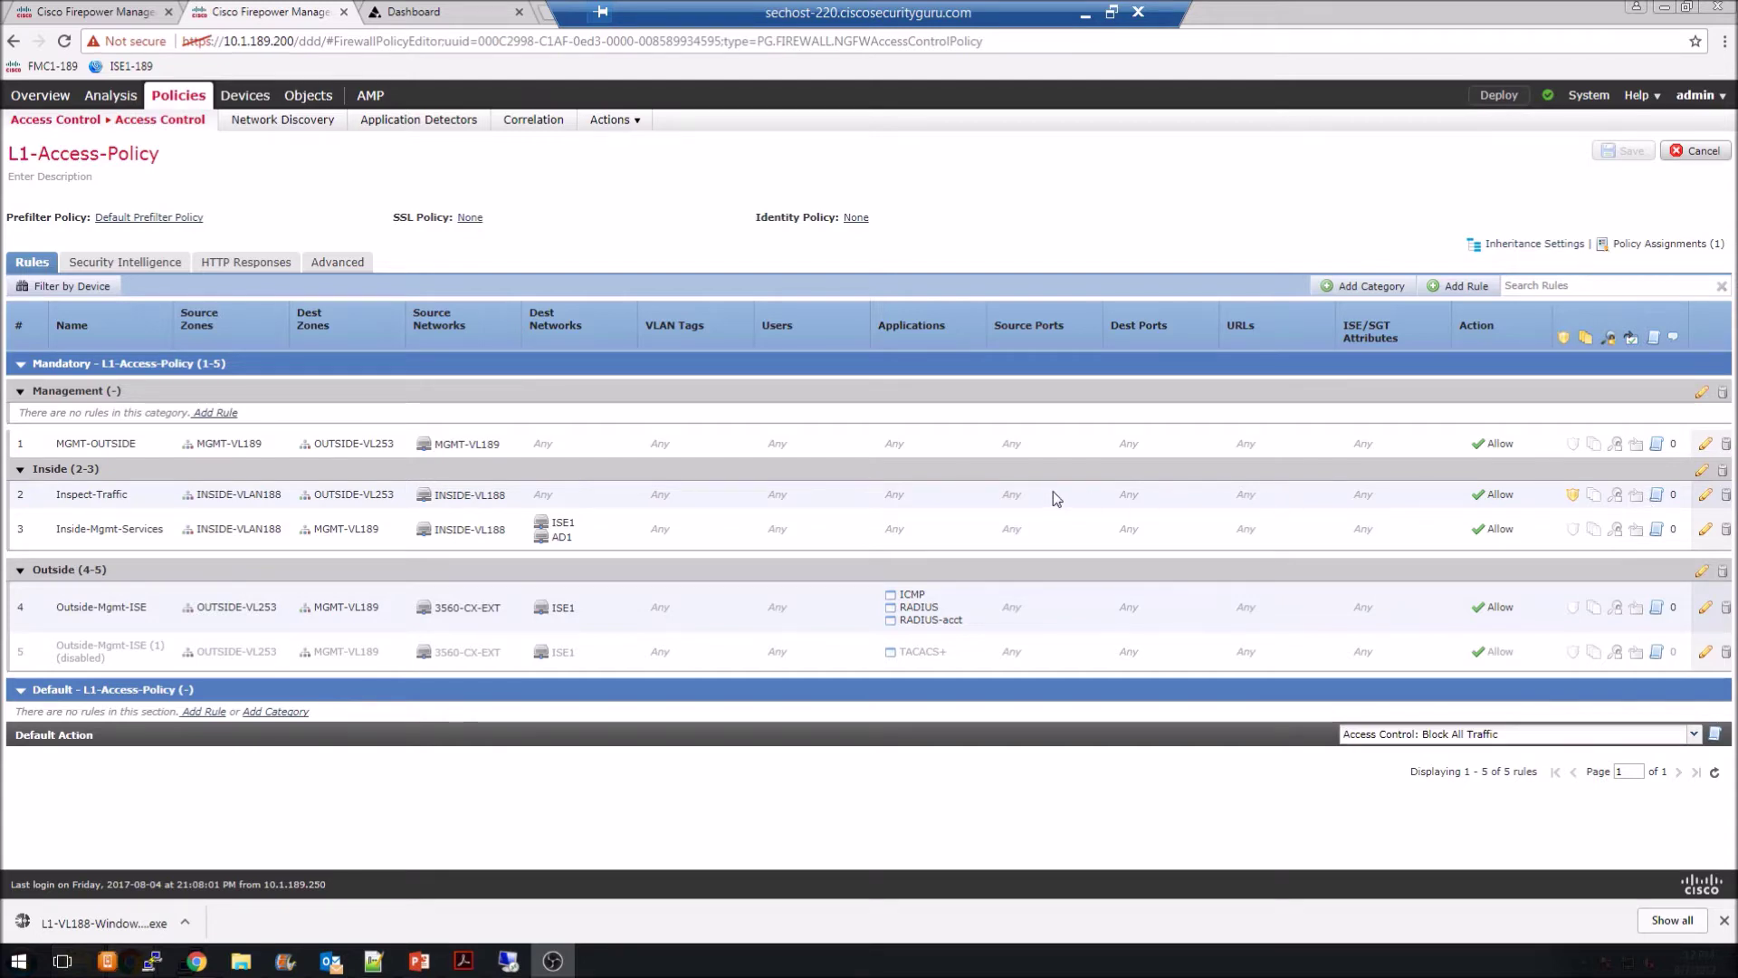
# Copy the Inspect-Traffic rule and paste it above the original as Inspect-Traffic (1)
pyautogui.rightClick(961, 496)
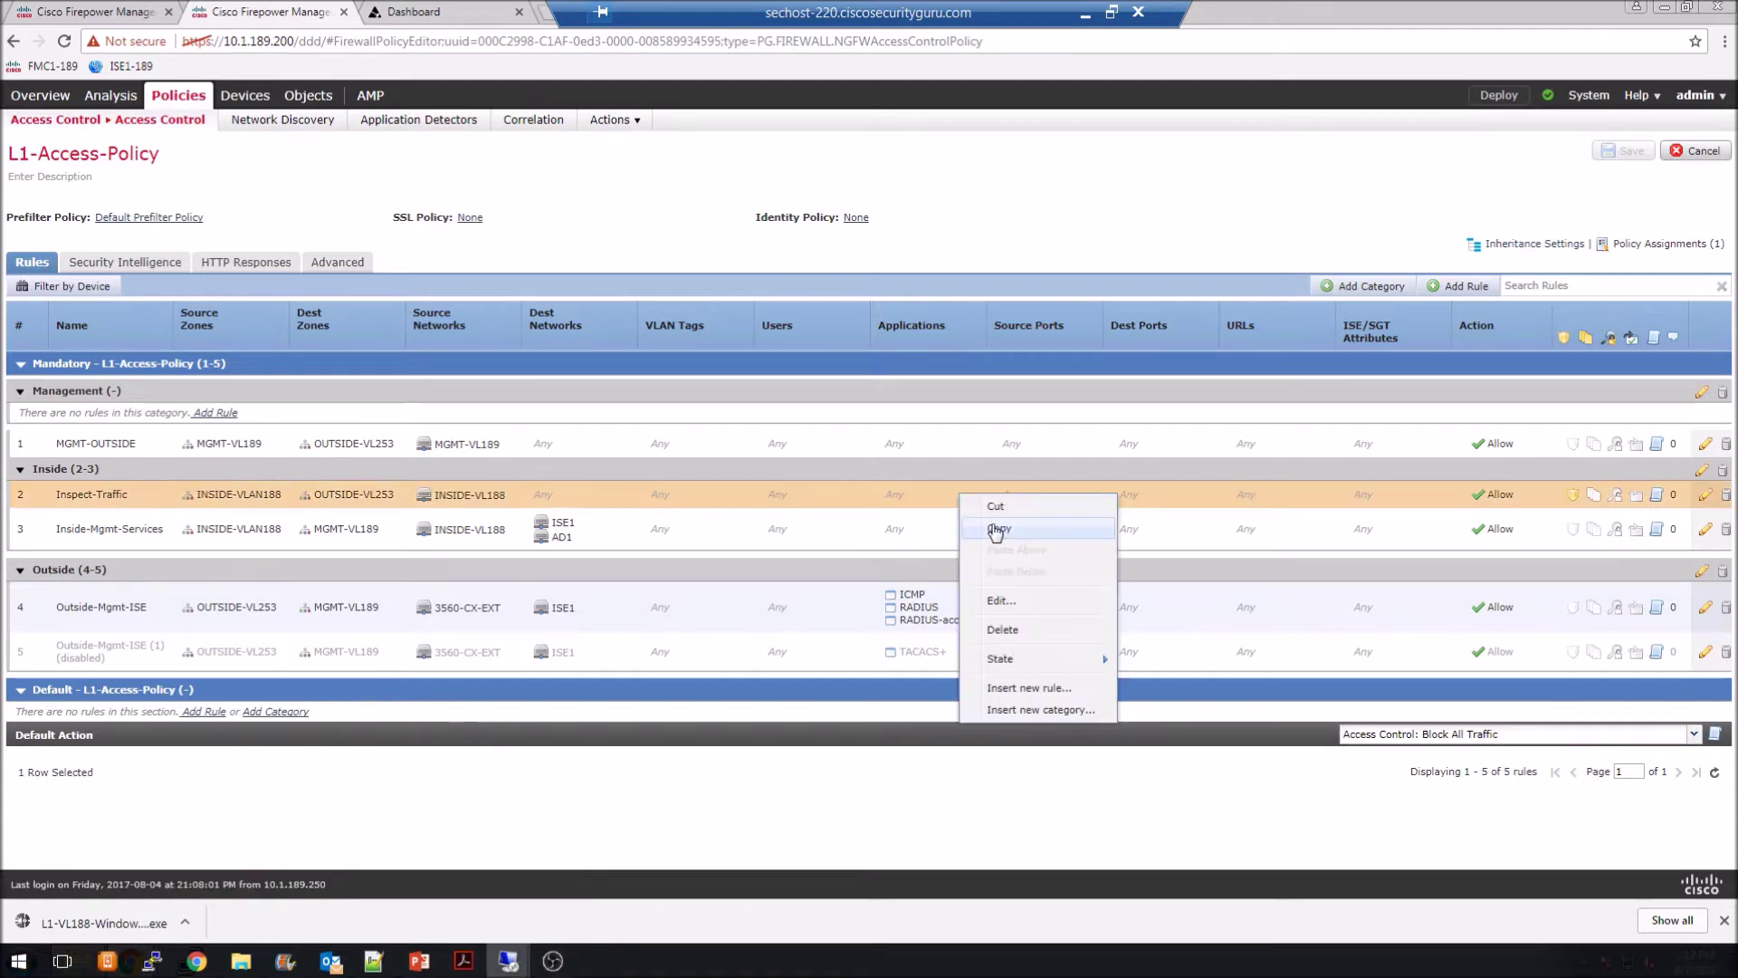
pyautogui.click(998, 527)
pyautogui.rightClick(916, 501)
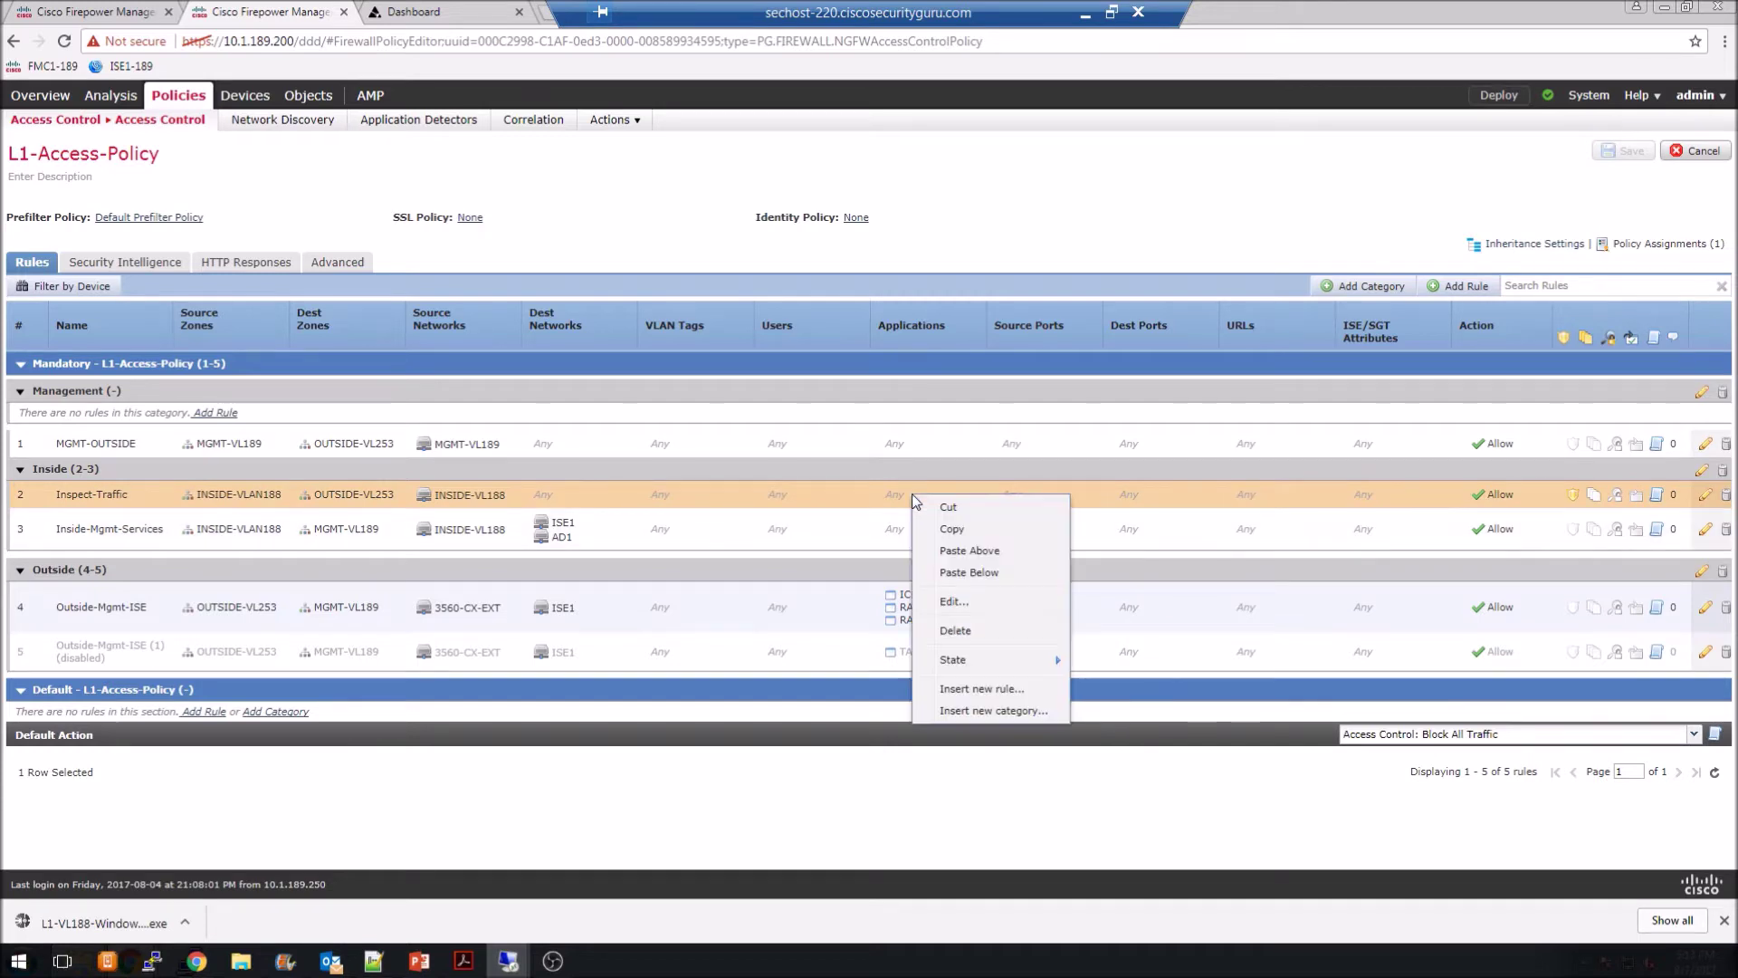
pyautogui.click(986, 553)
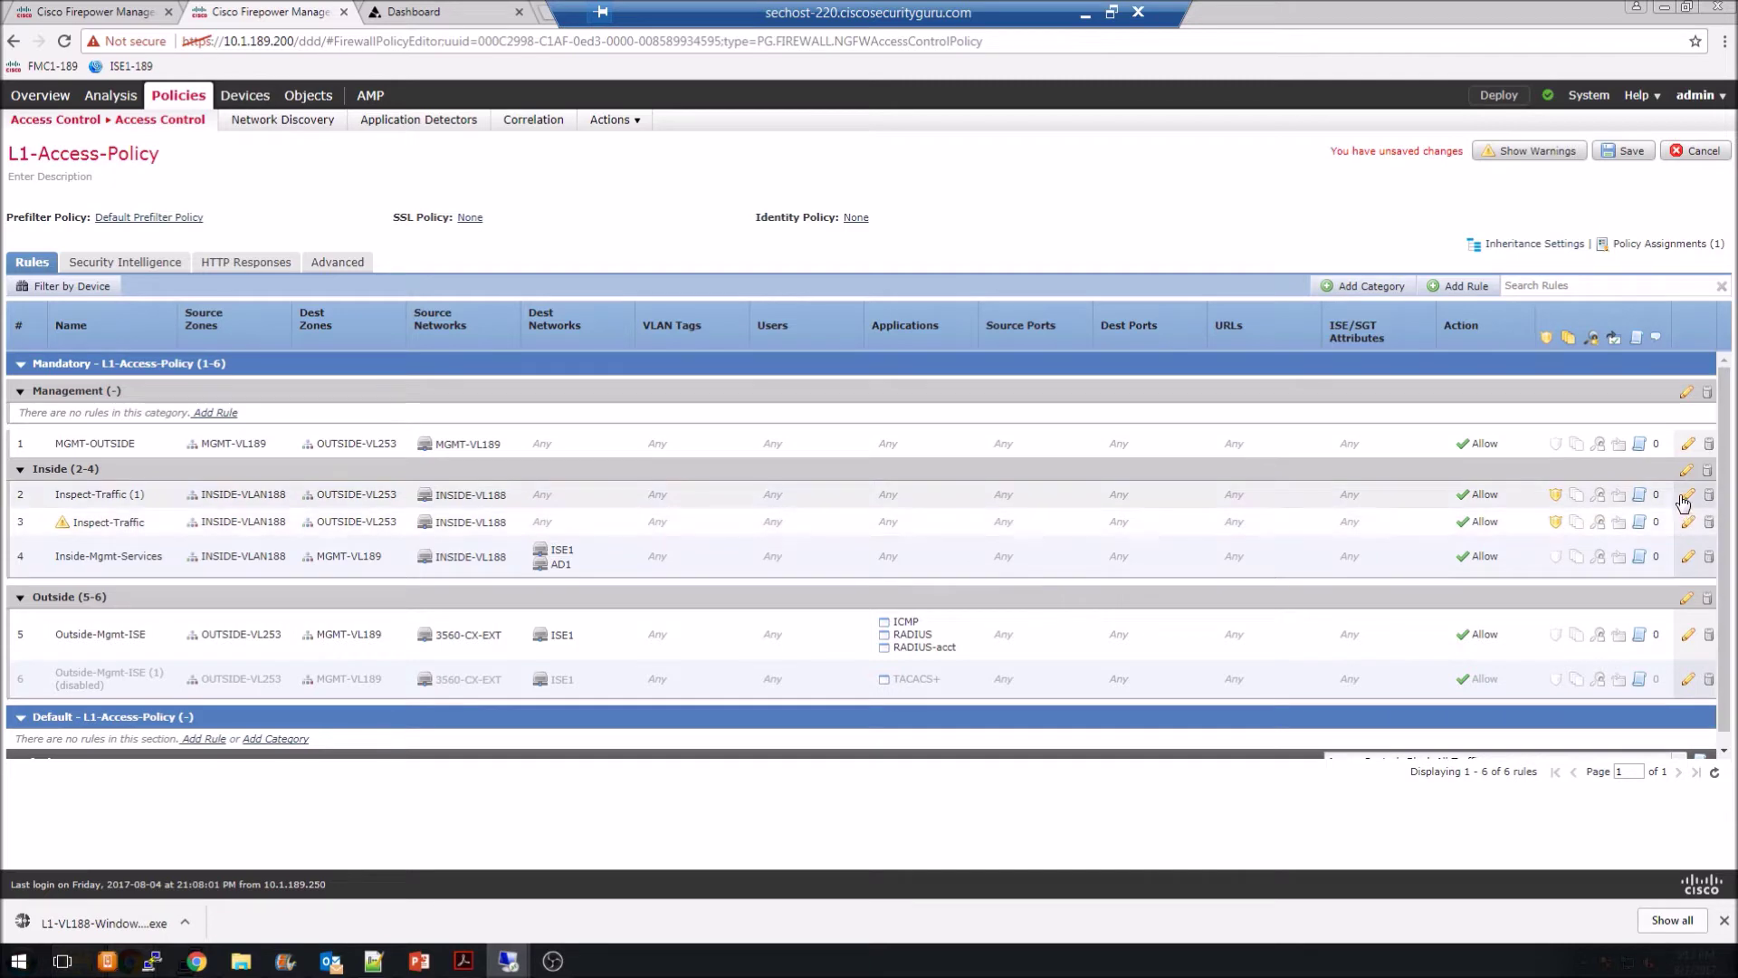
pyautogui.click(1688, 495)
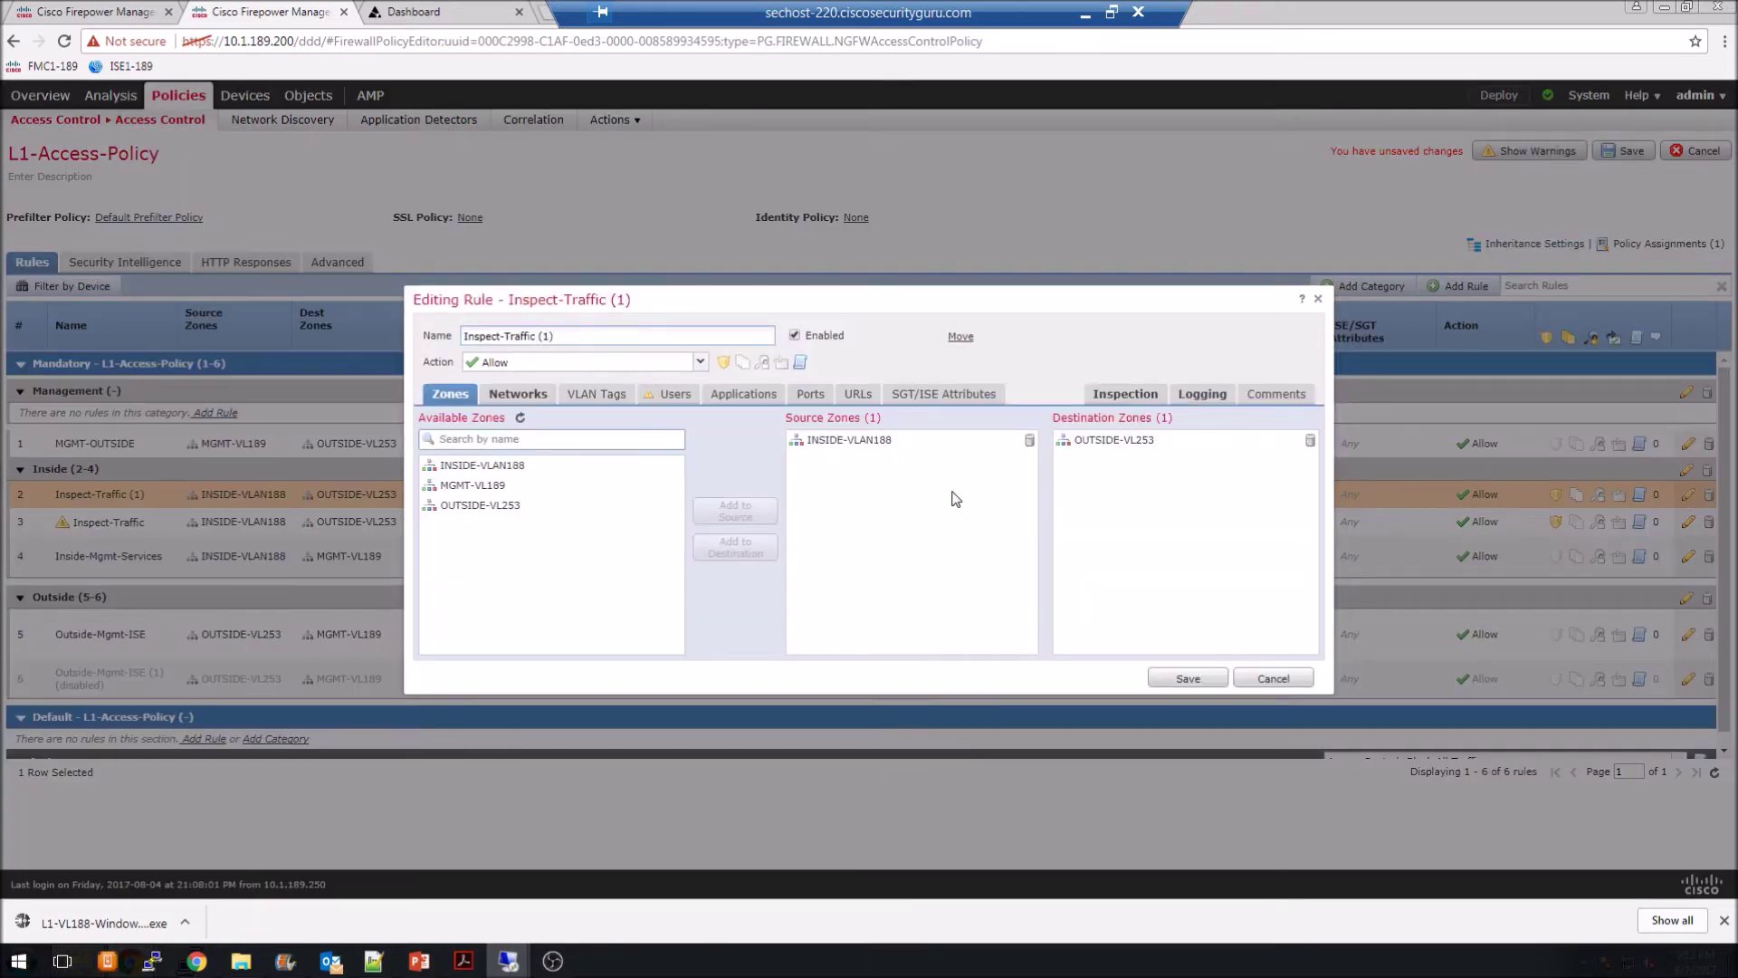
# From the copied rule's Networks settings, create network object FTP-SERVER with address 10.1.253.221
pyautogui.click(520, 396)
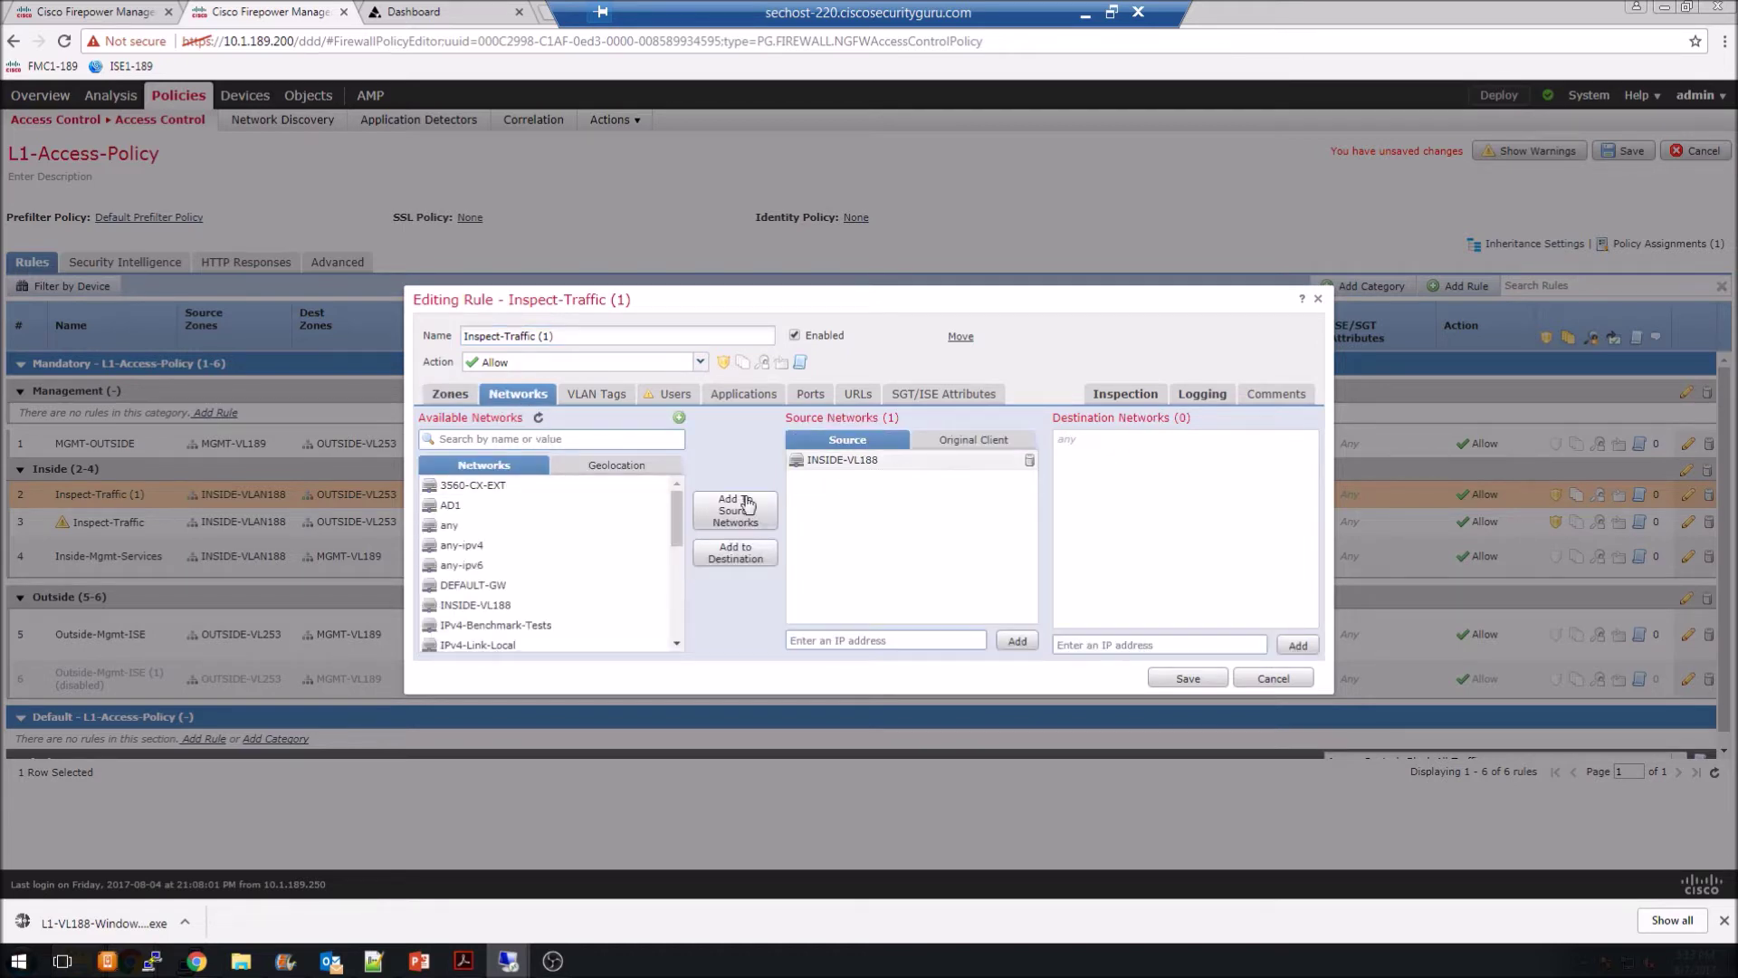
pyautogui.moveTo(680, 529); pyautogui.dragTo(683, 624)
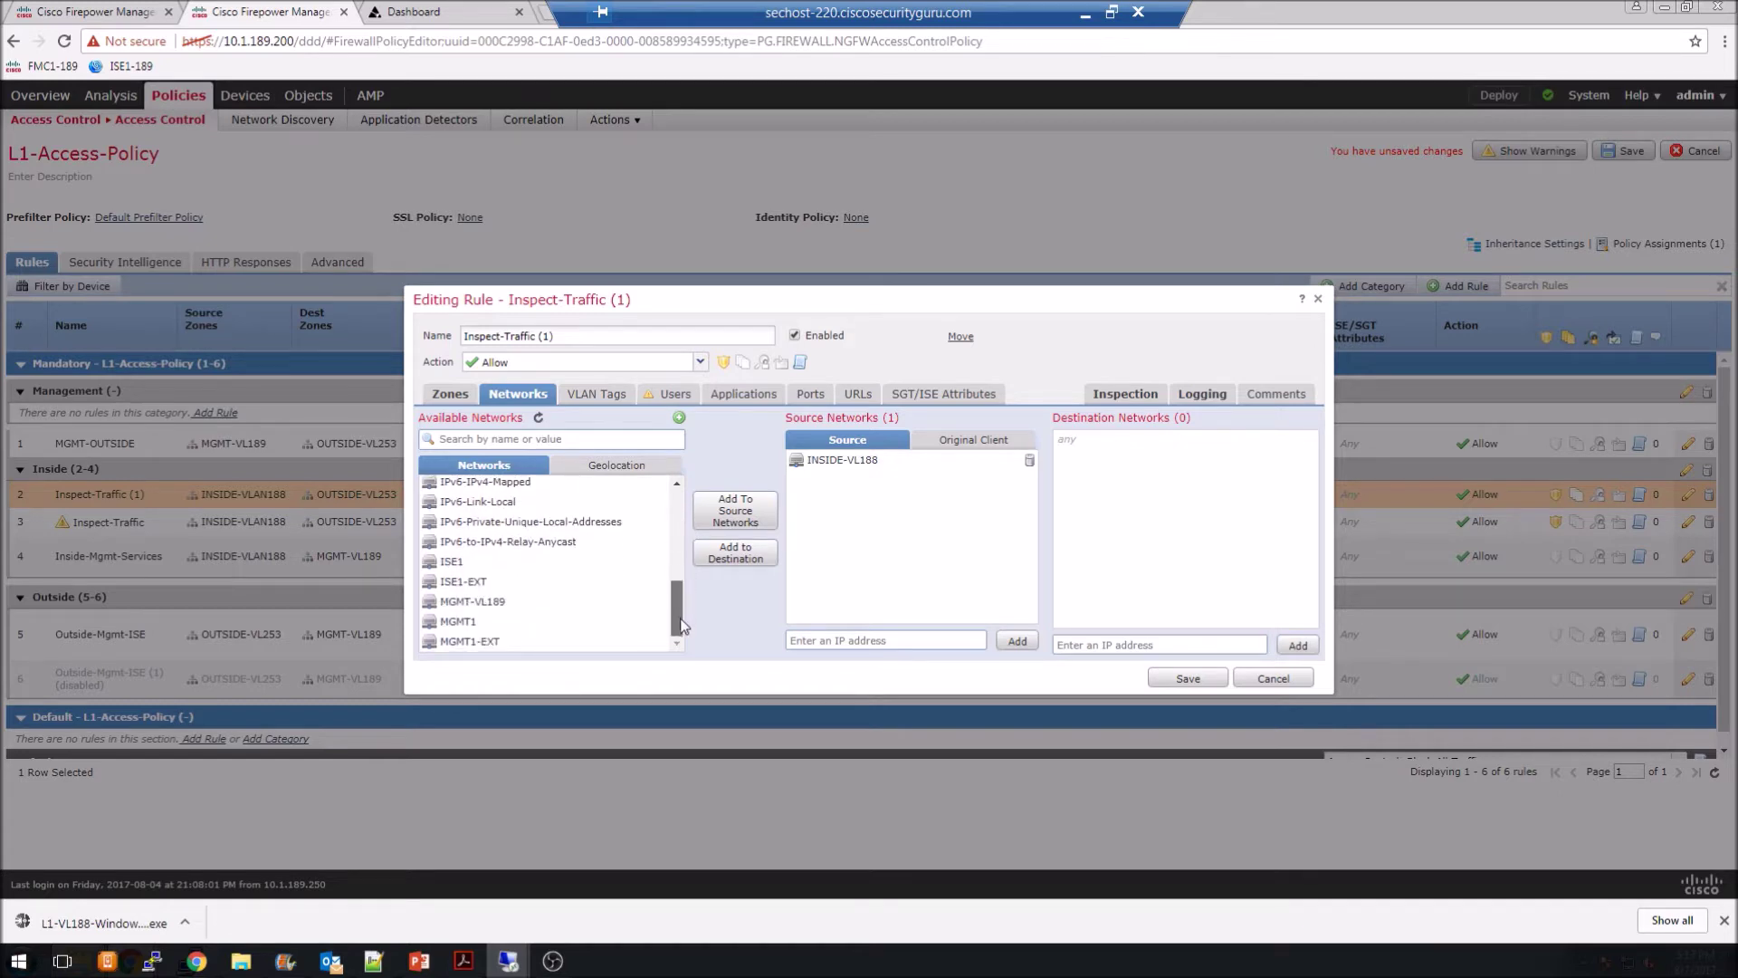
pyautogui.click(678, 419)
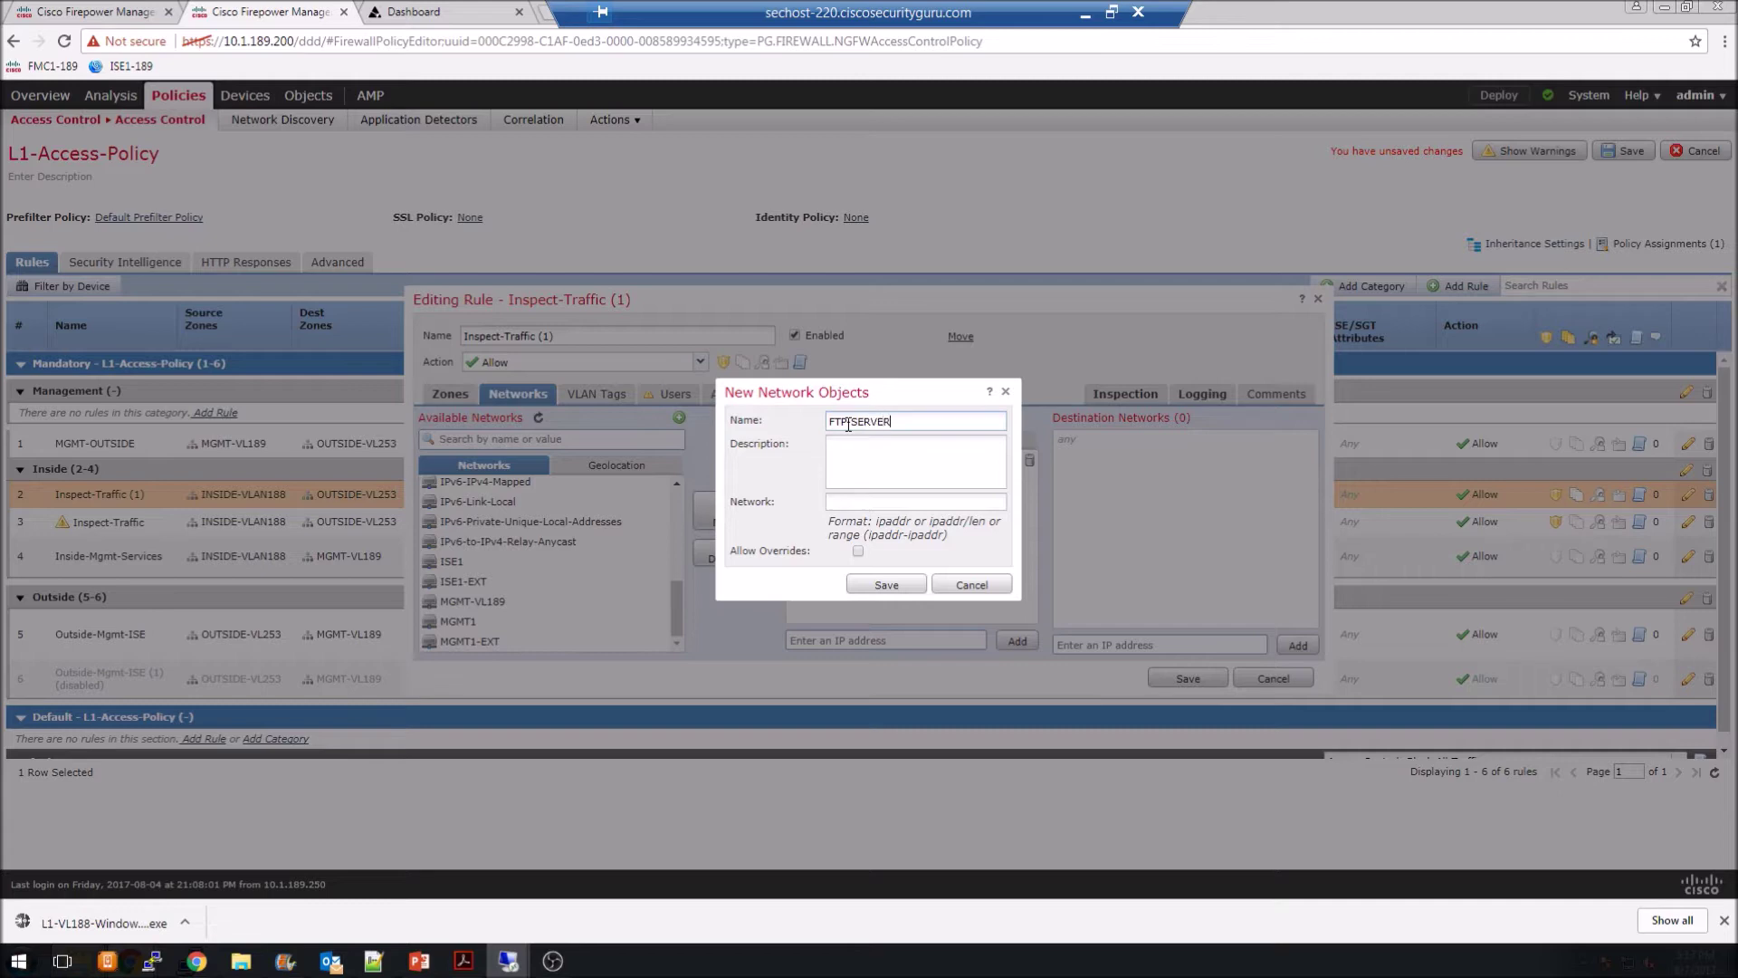
pyautogui.click(936, 499)
pyautogui.click(891, 584)
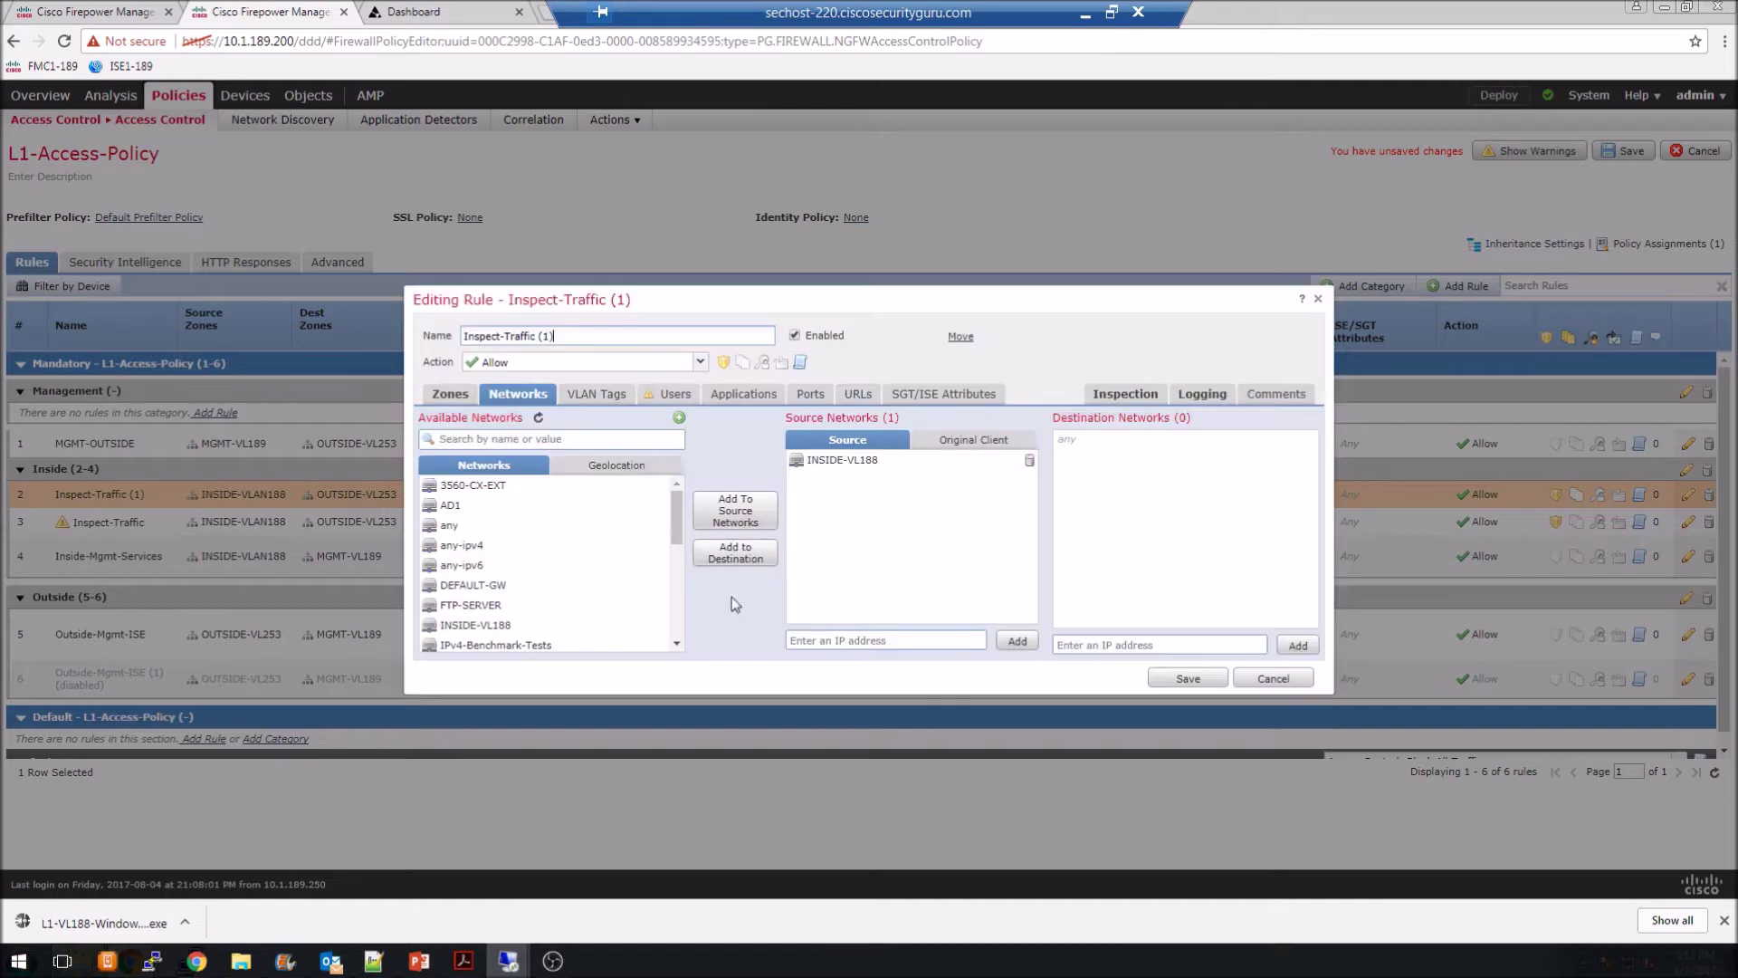
# Add FTP-SERVER as the copied rule's destination network and name the rule Inspect-Traffic - FTP
pyautogui.scroll(5, 667, 543)
pyautogui.moveTo(680, 539)
pyautogui.mouseDown()
pyautogui.moveTo(676, 621)
pyautogui.moveTo(679, 554)
pyautogui.mouseUp()
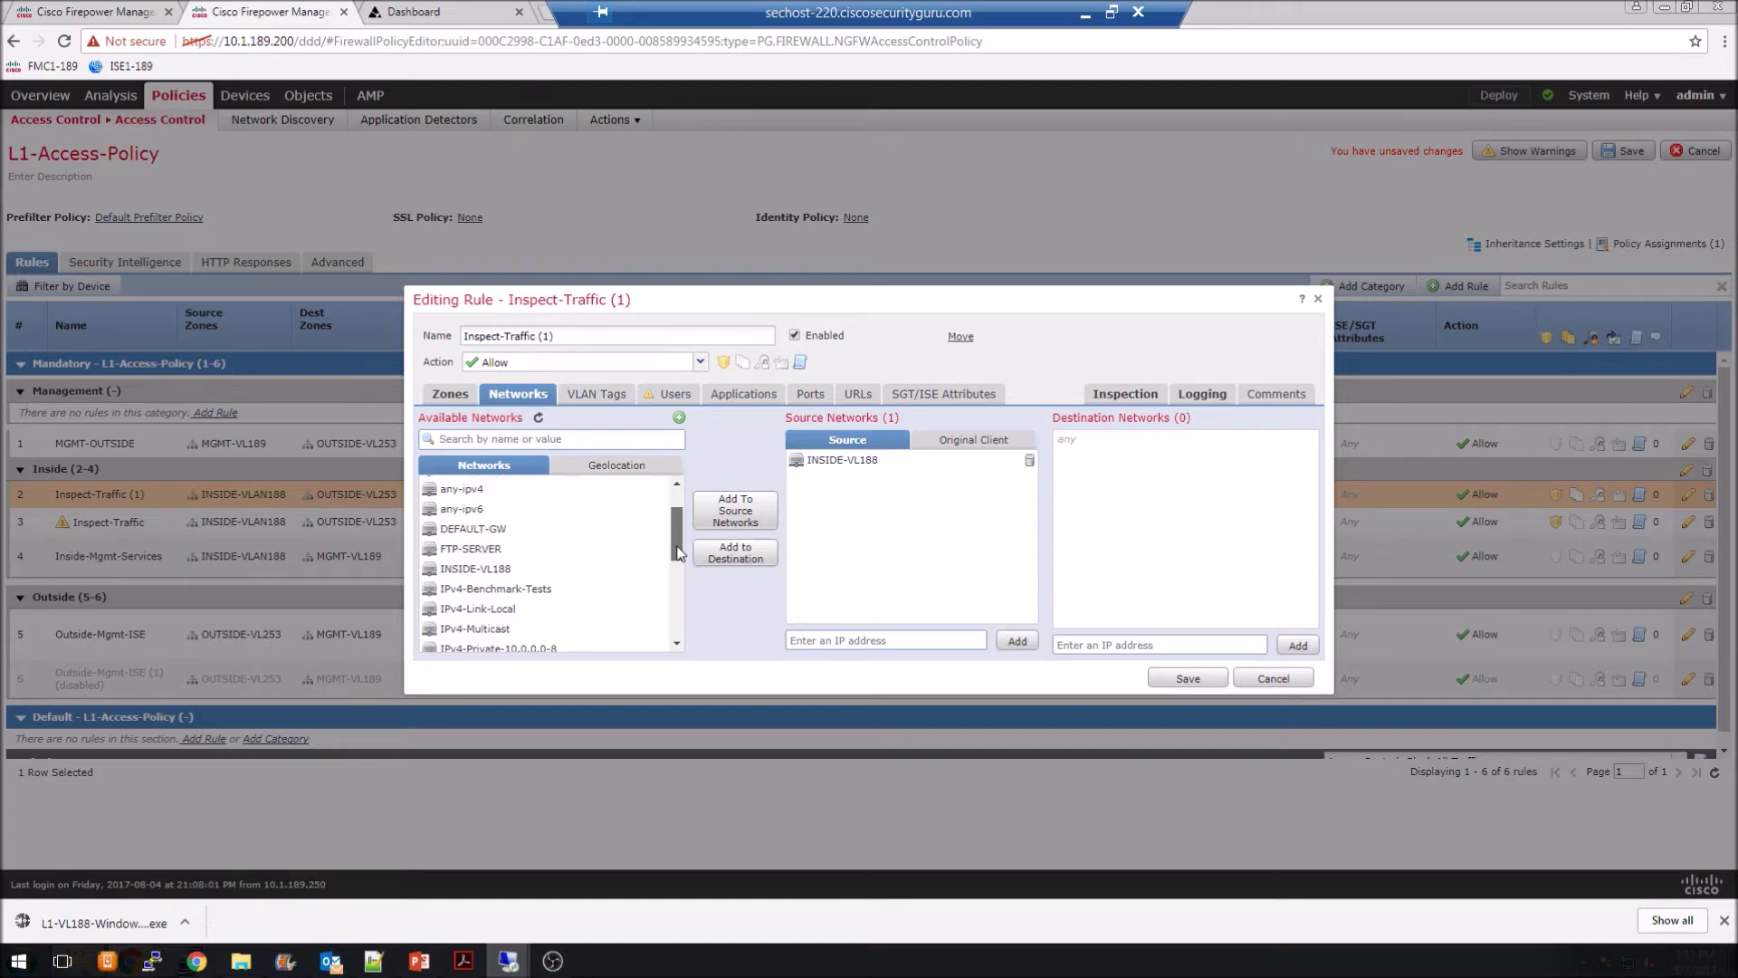
pyautogui.click(478, 549)
pyautogui.click(736, 554)
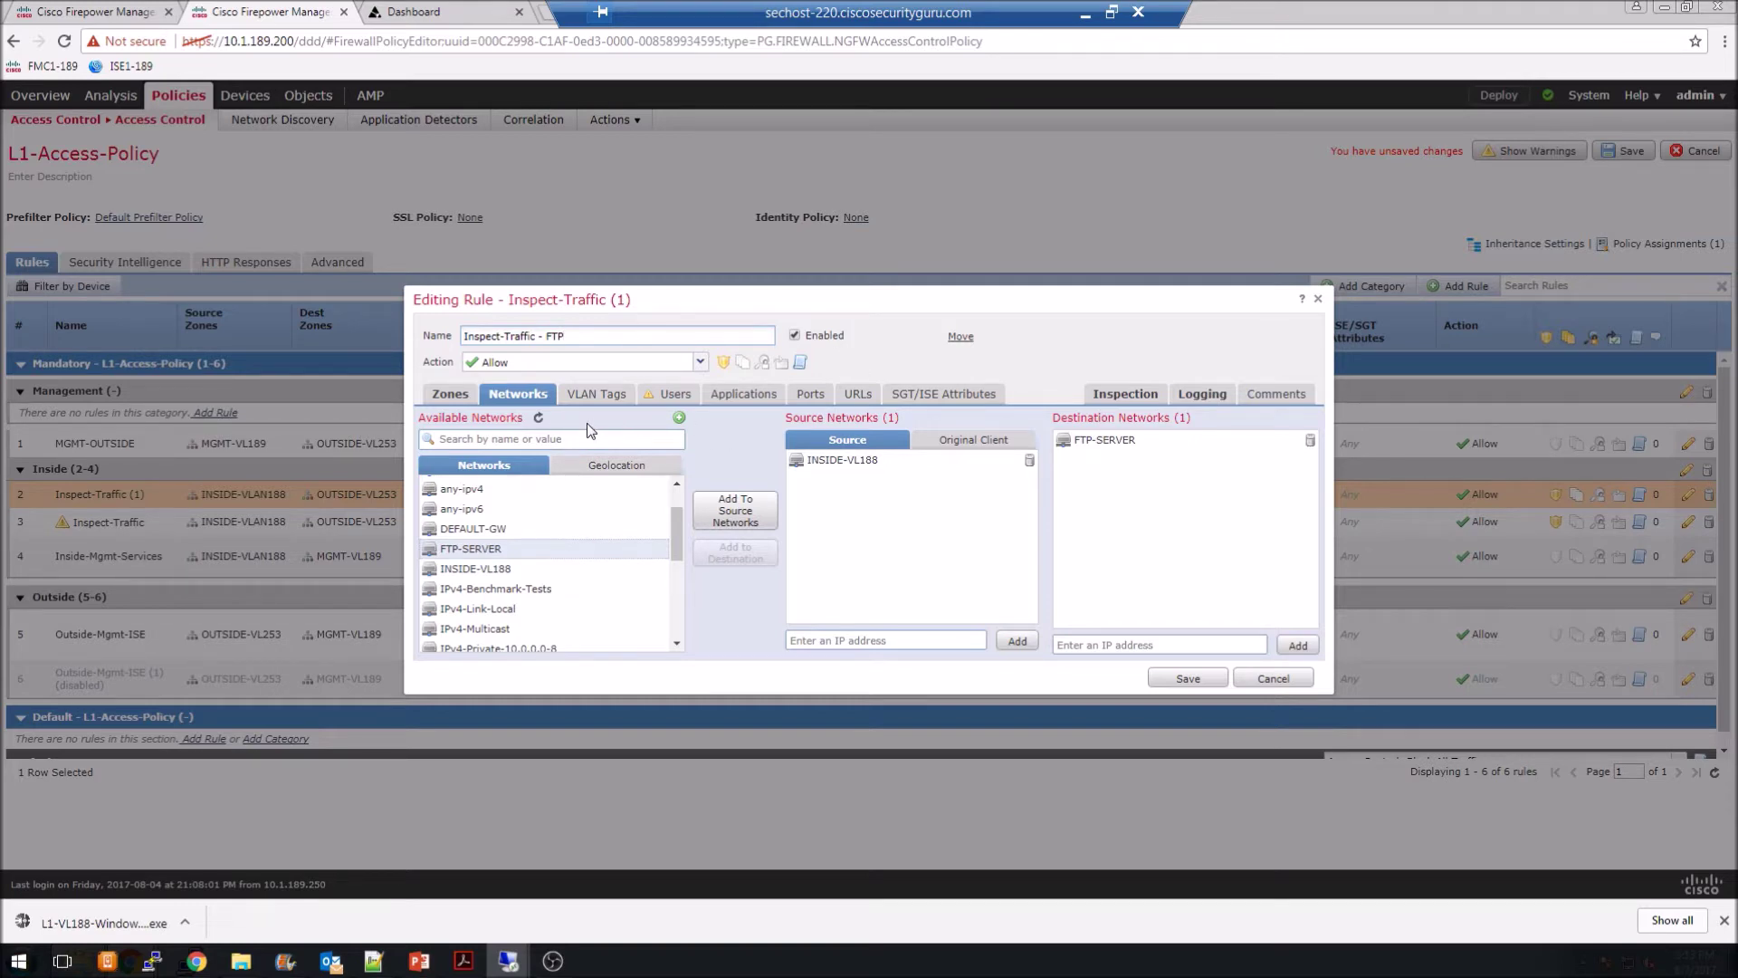
# Search 'FTP' among available applications and add FTP to the rule's selected applications
pyautogui.click(744, 396)
pyautogui.click(725, 438)
pyautogui.write('FT')
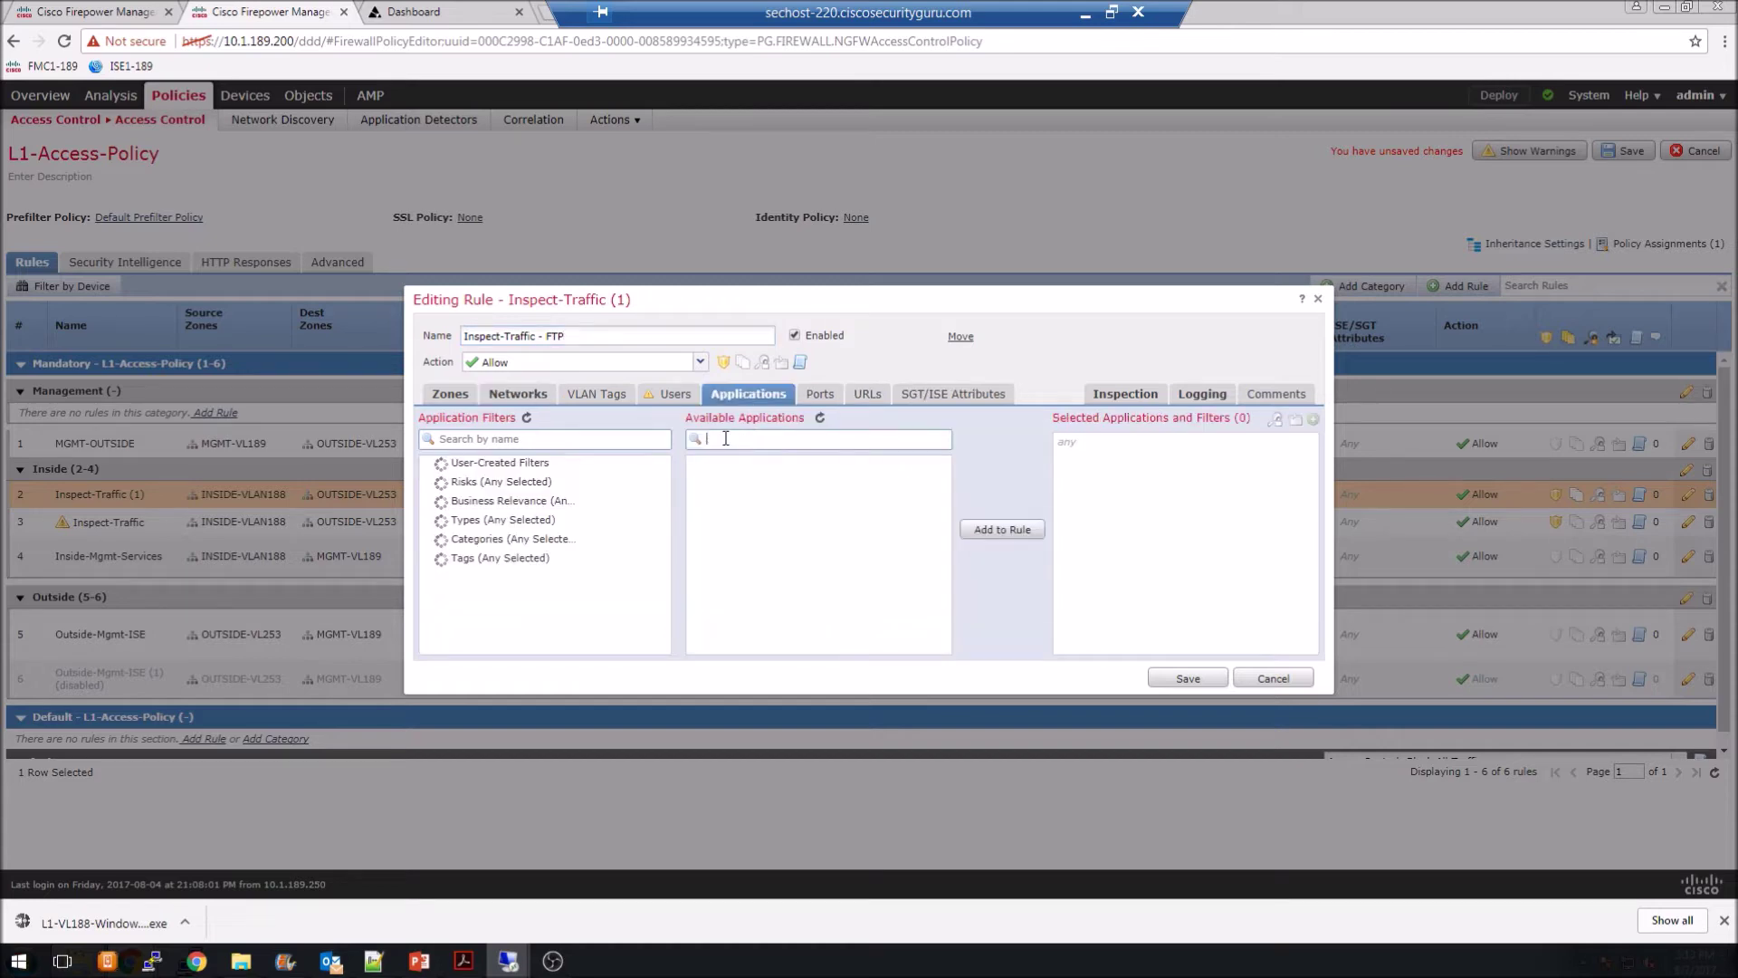
pyautogui.write('P')
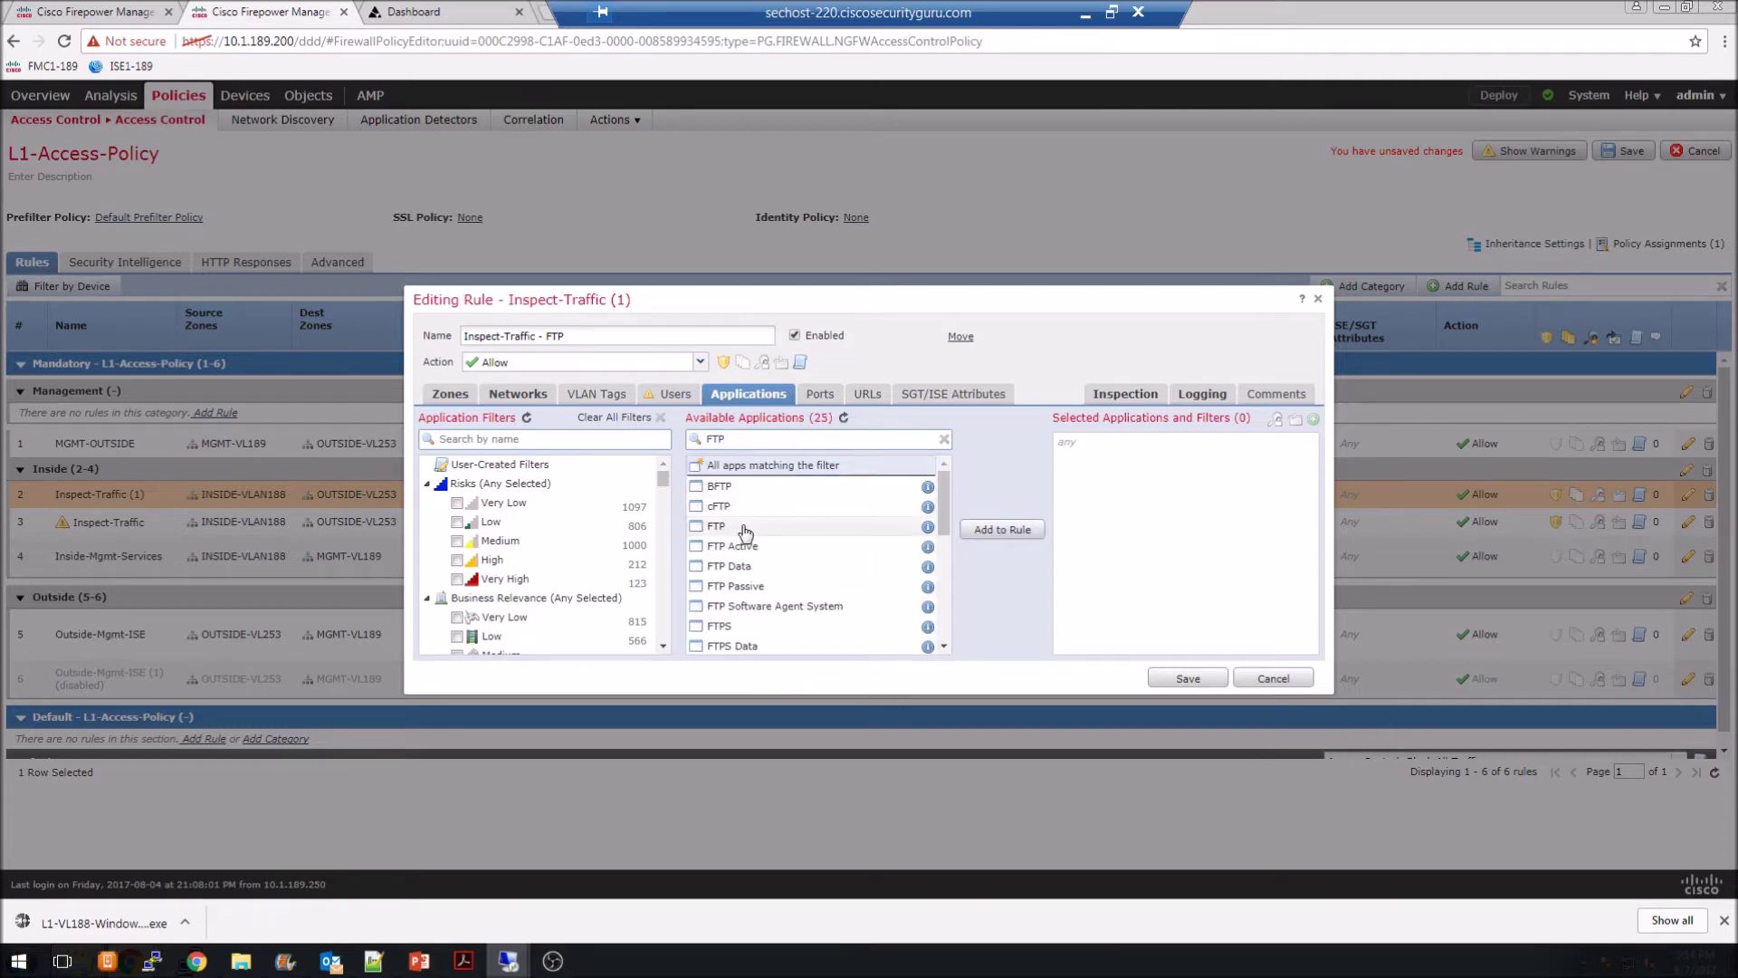
pyautogui.click(927, 528)
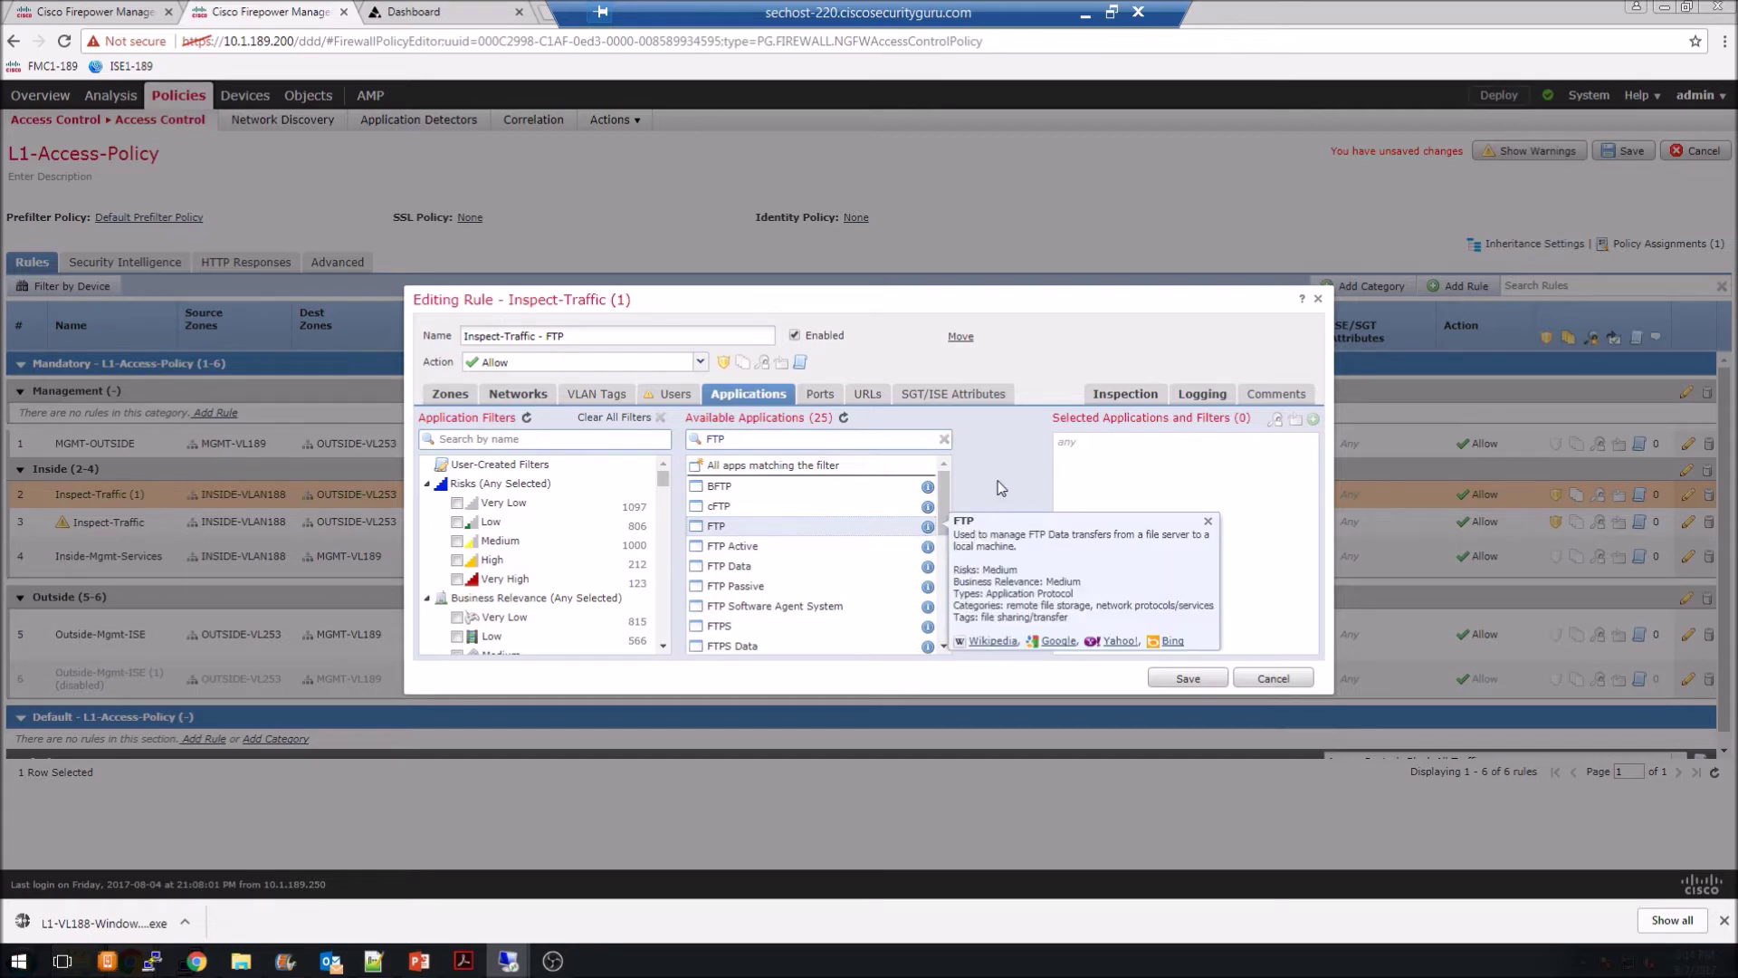
pyautogui.click(1209, 523)
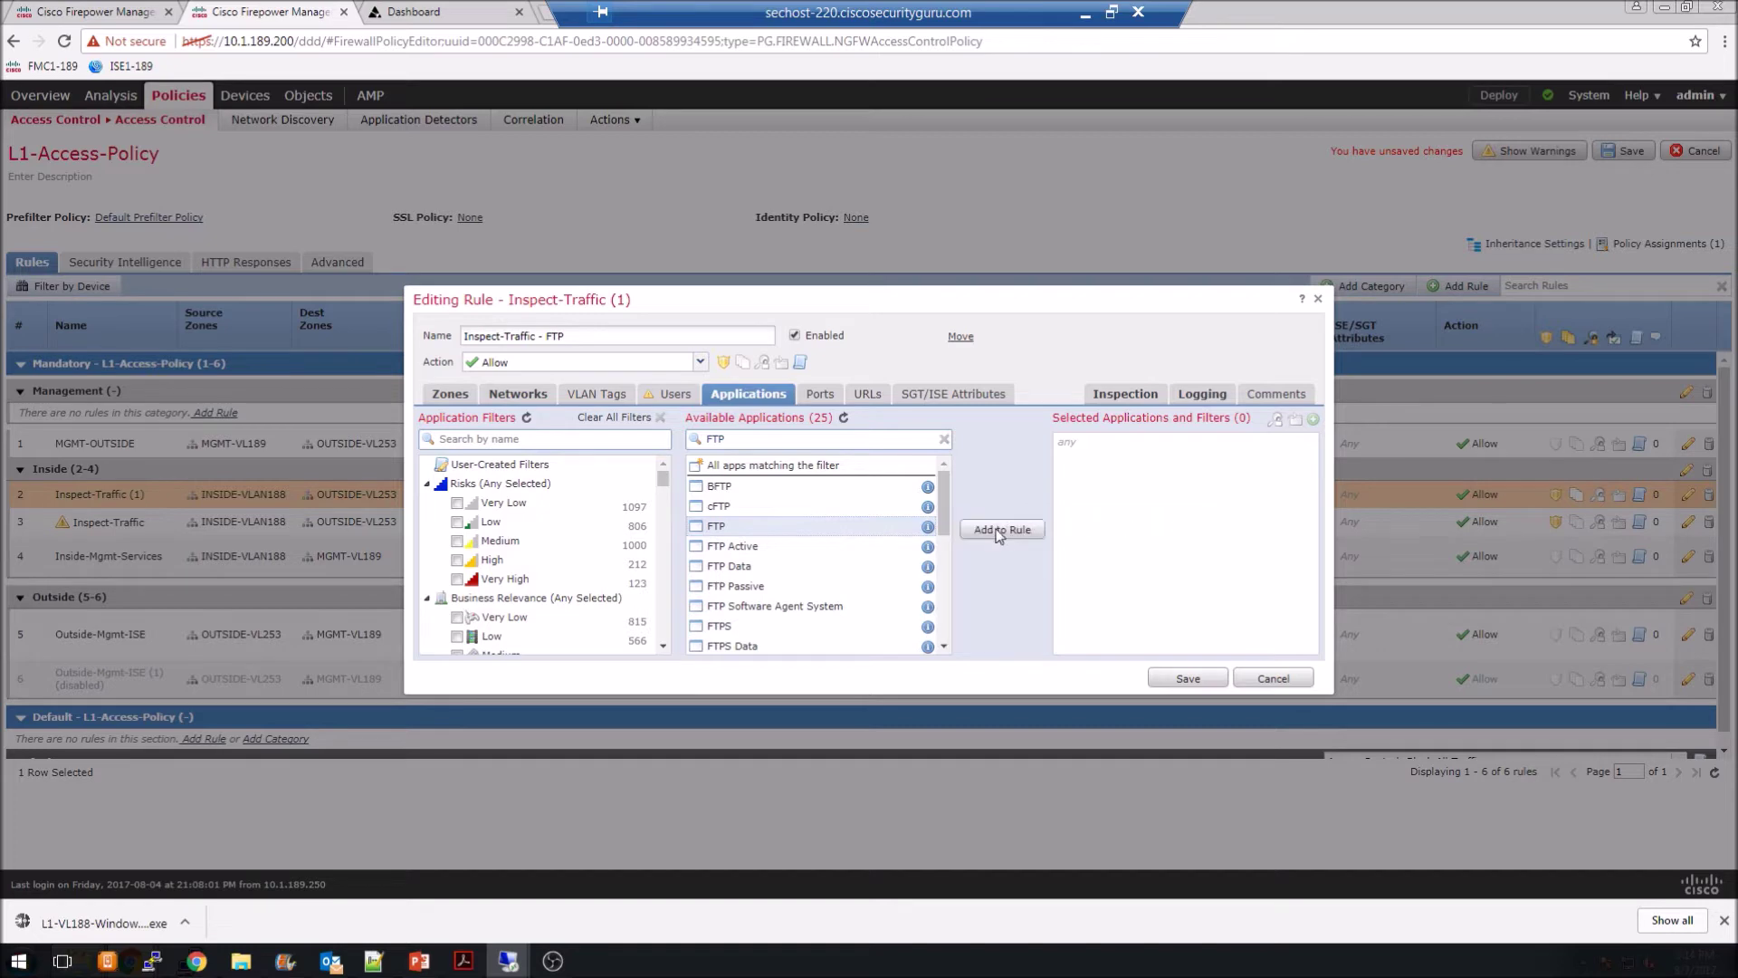
pyautogui.click(1002, 529)
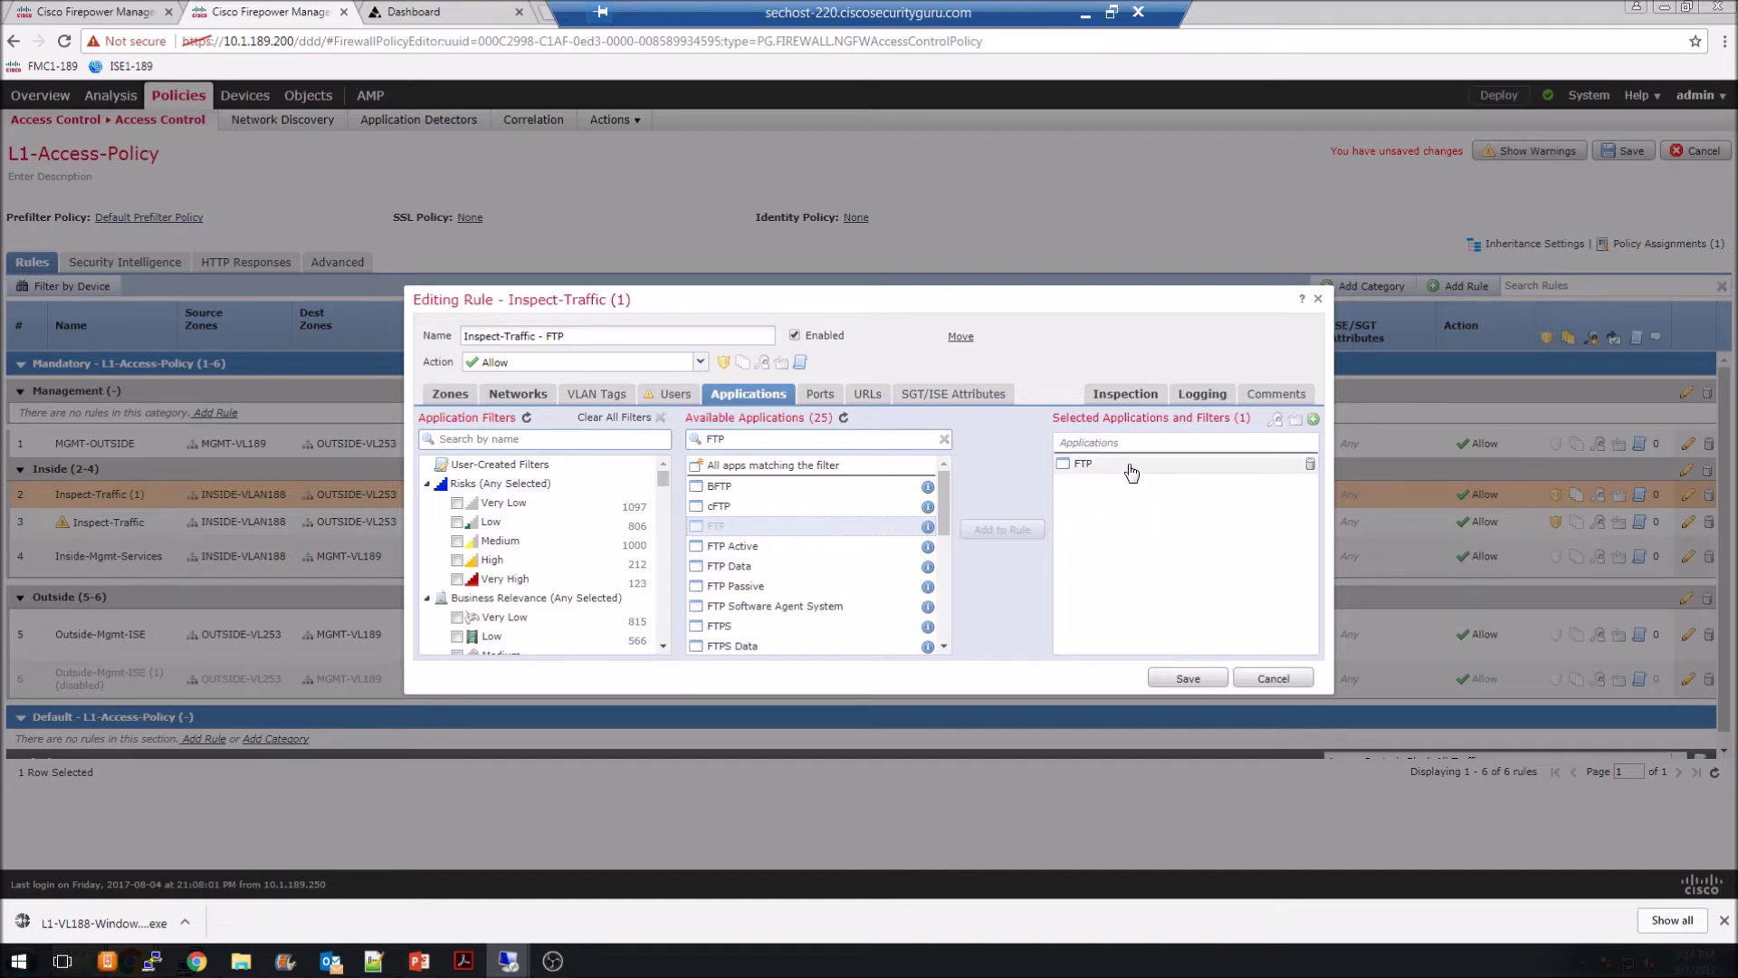
# Review inspection and logging settings, then save the Inspect-Traffic - FTP rule and L1-Access-Policy
pyautogui.click(1130, 397)
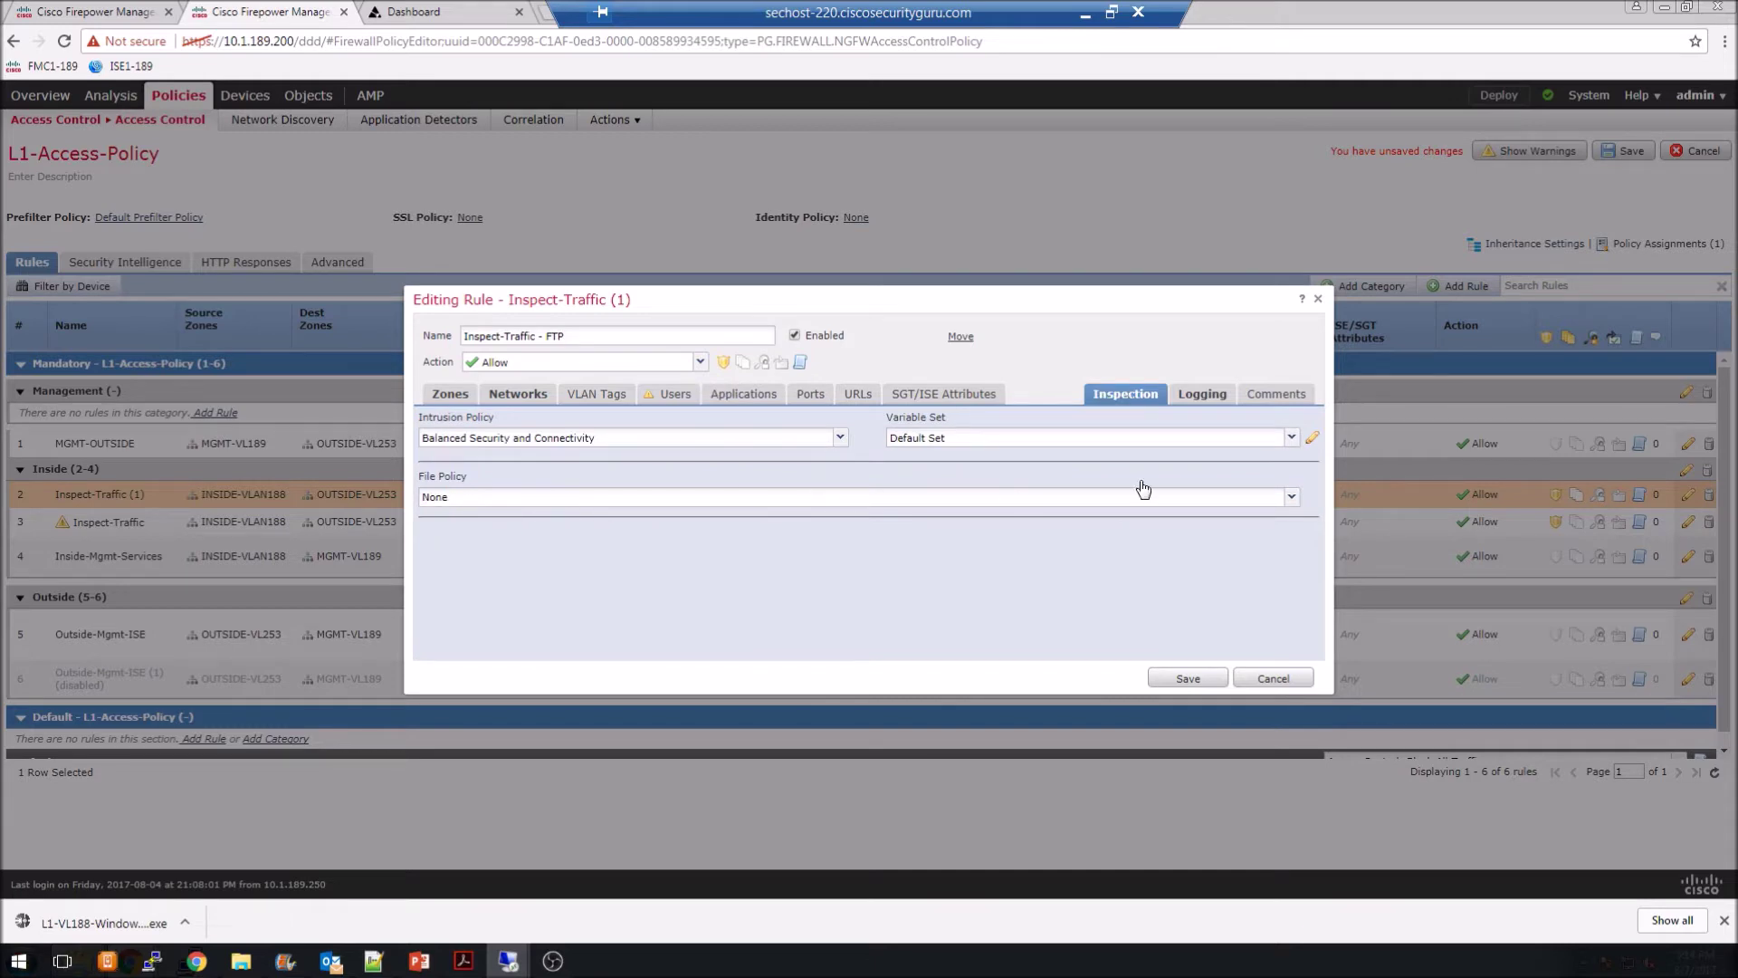
pyautogui.click(1203, 396)
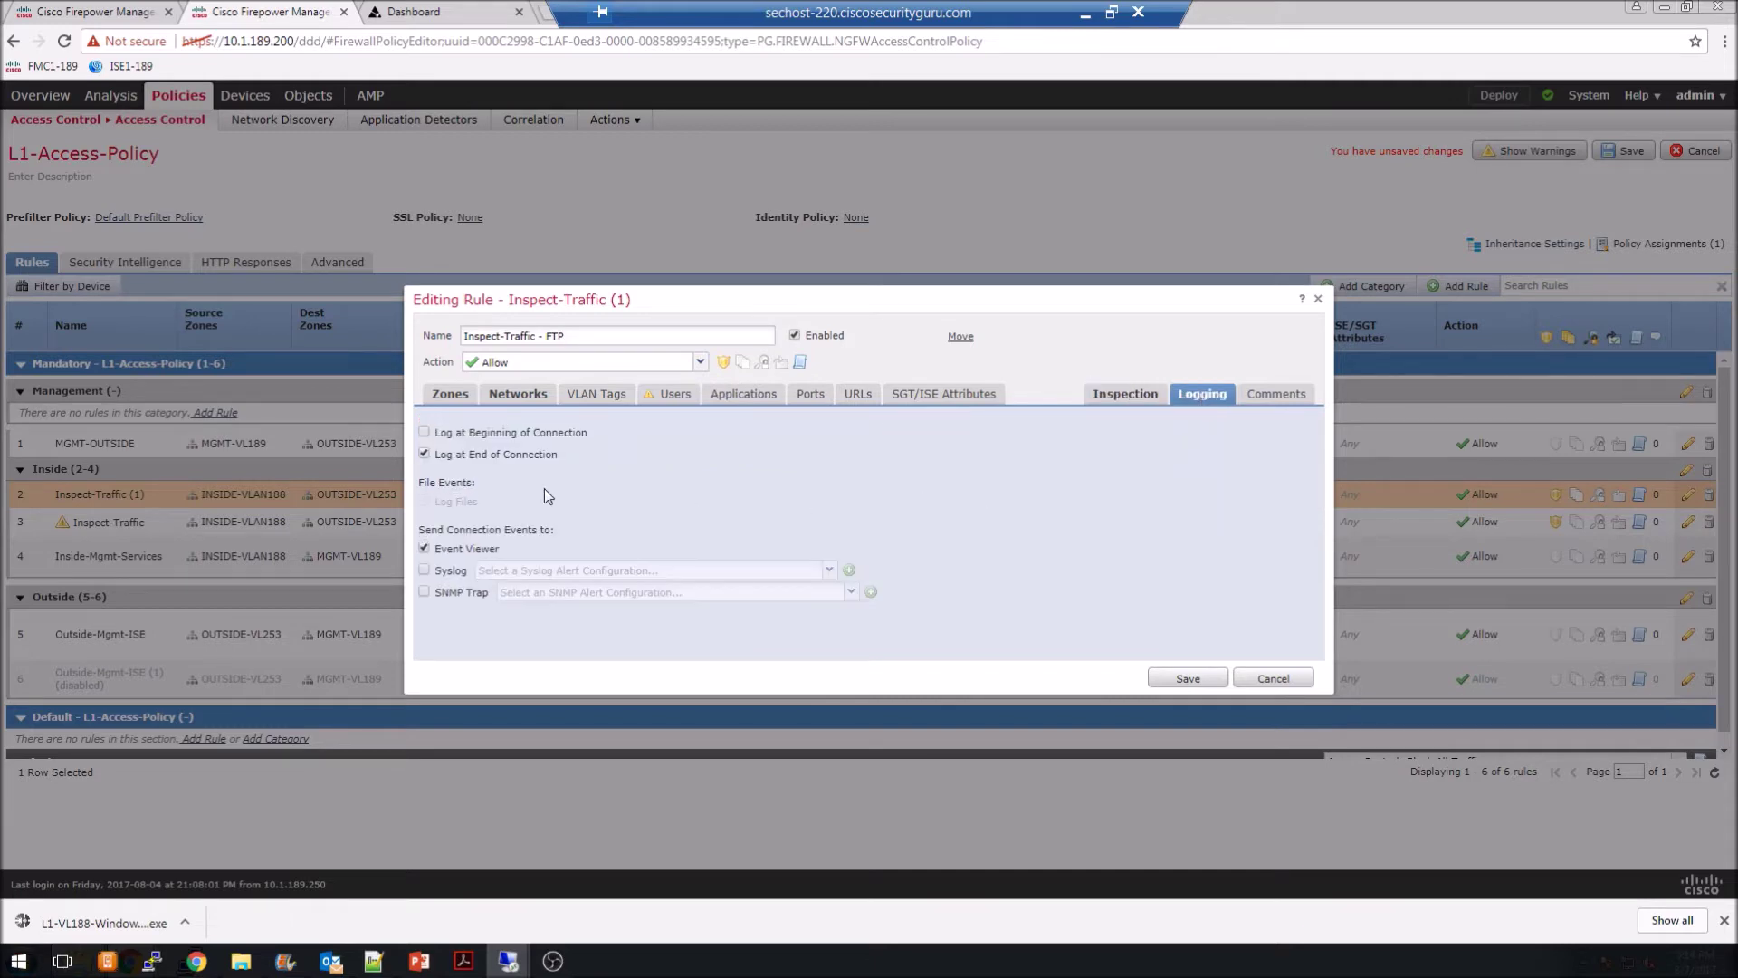
pyautogui.click(1187, 679)
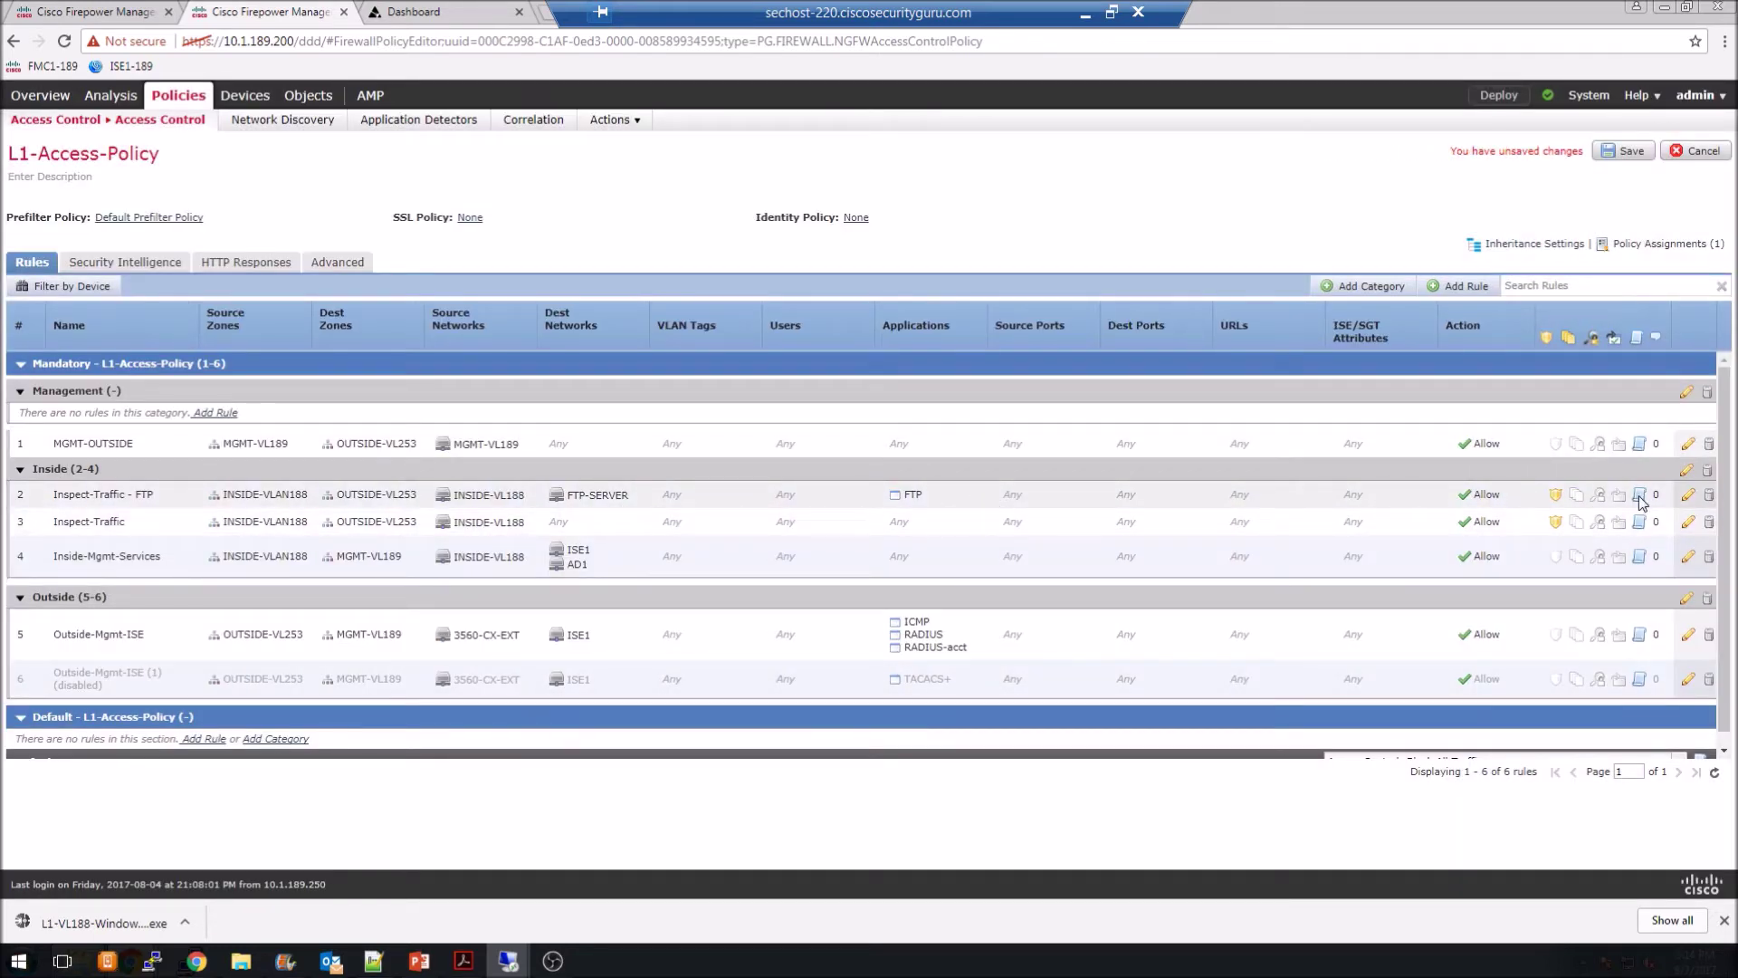
pyautogui.click(1625, 151)
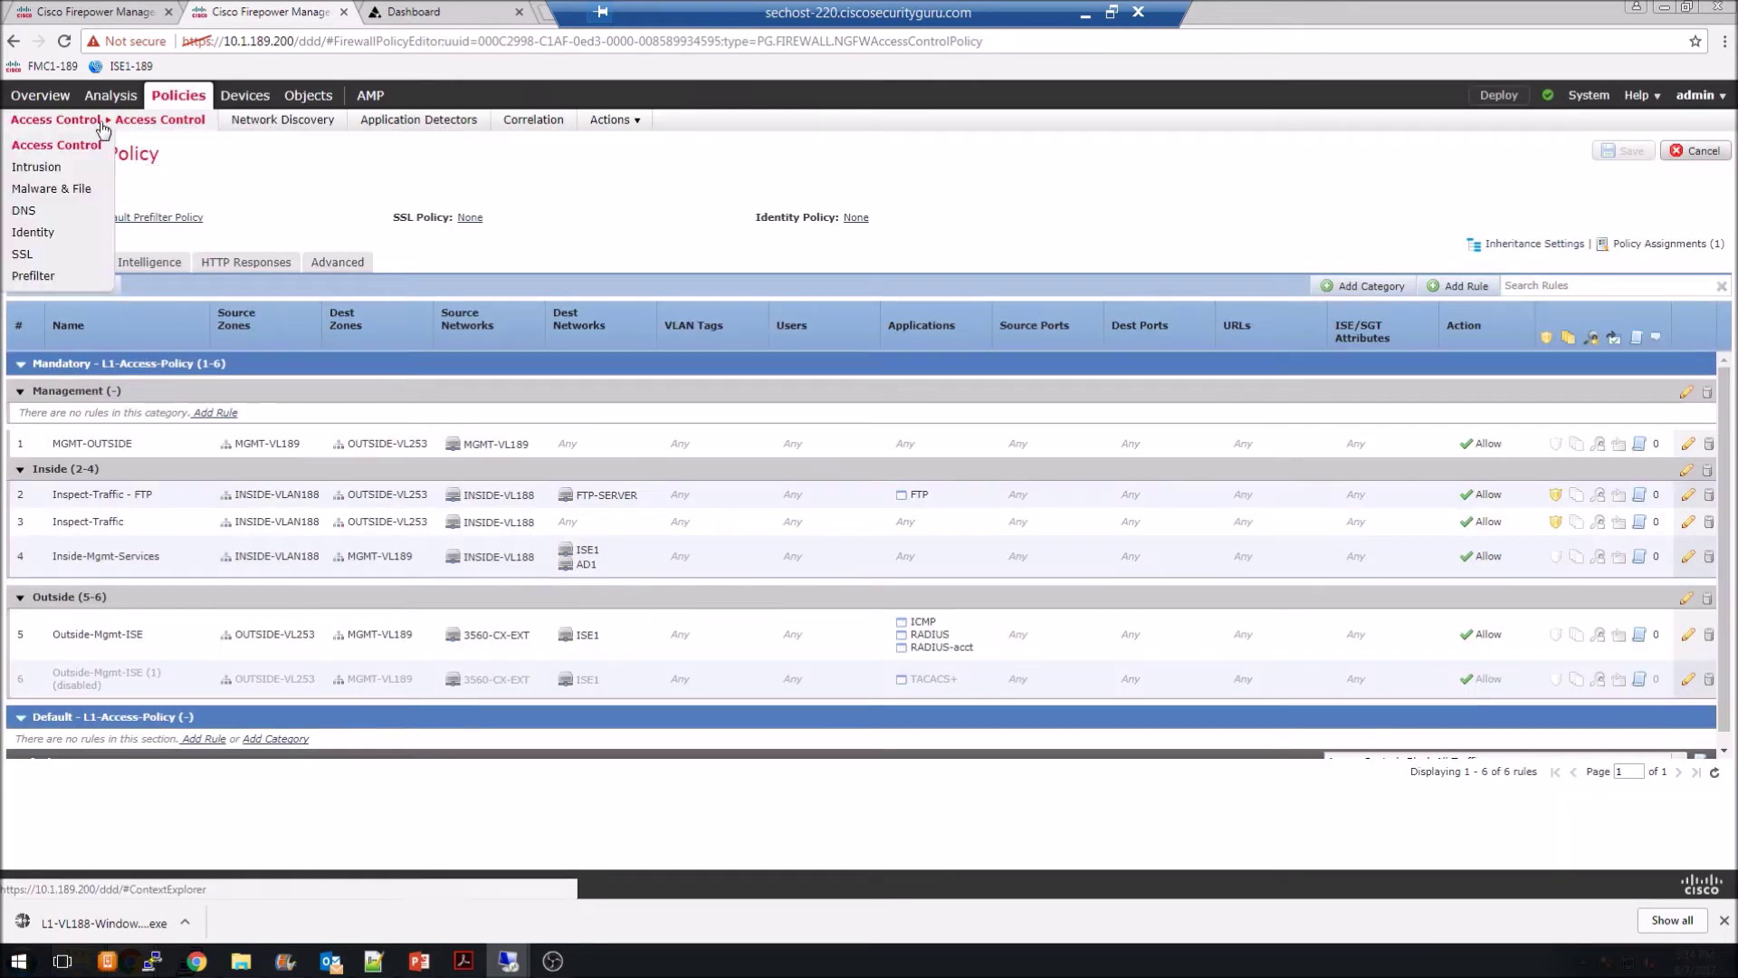
# Under Malware & File policies, create a new file policy named FTP-NoStoring
pyautogui.moveTo(111, 95)
pyautogui.moveTo(179, 101)
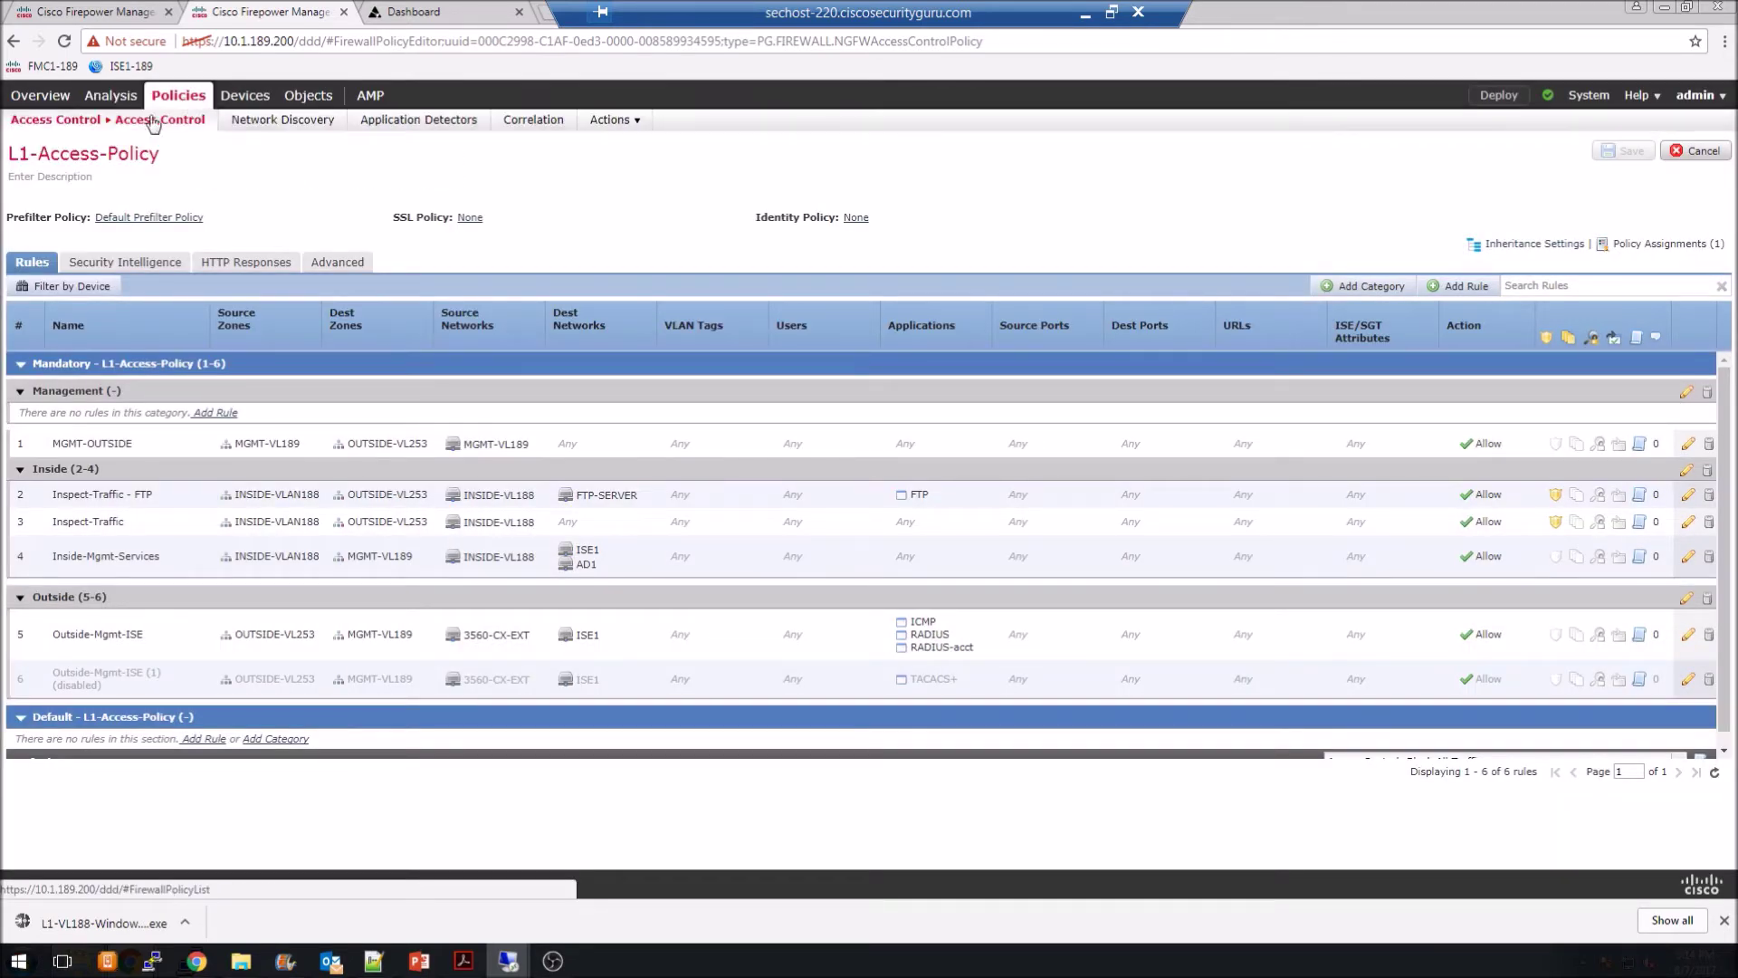
pyautogui.moveTo(116, 126)
pyautogui.click(52, 189)
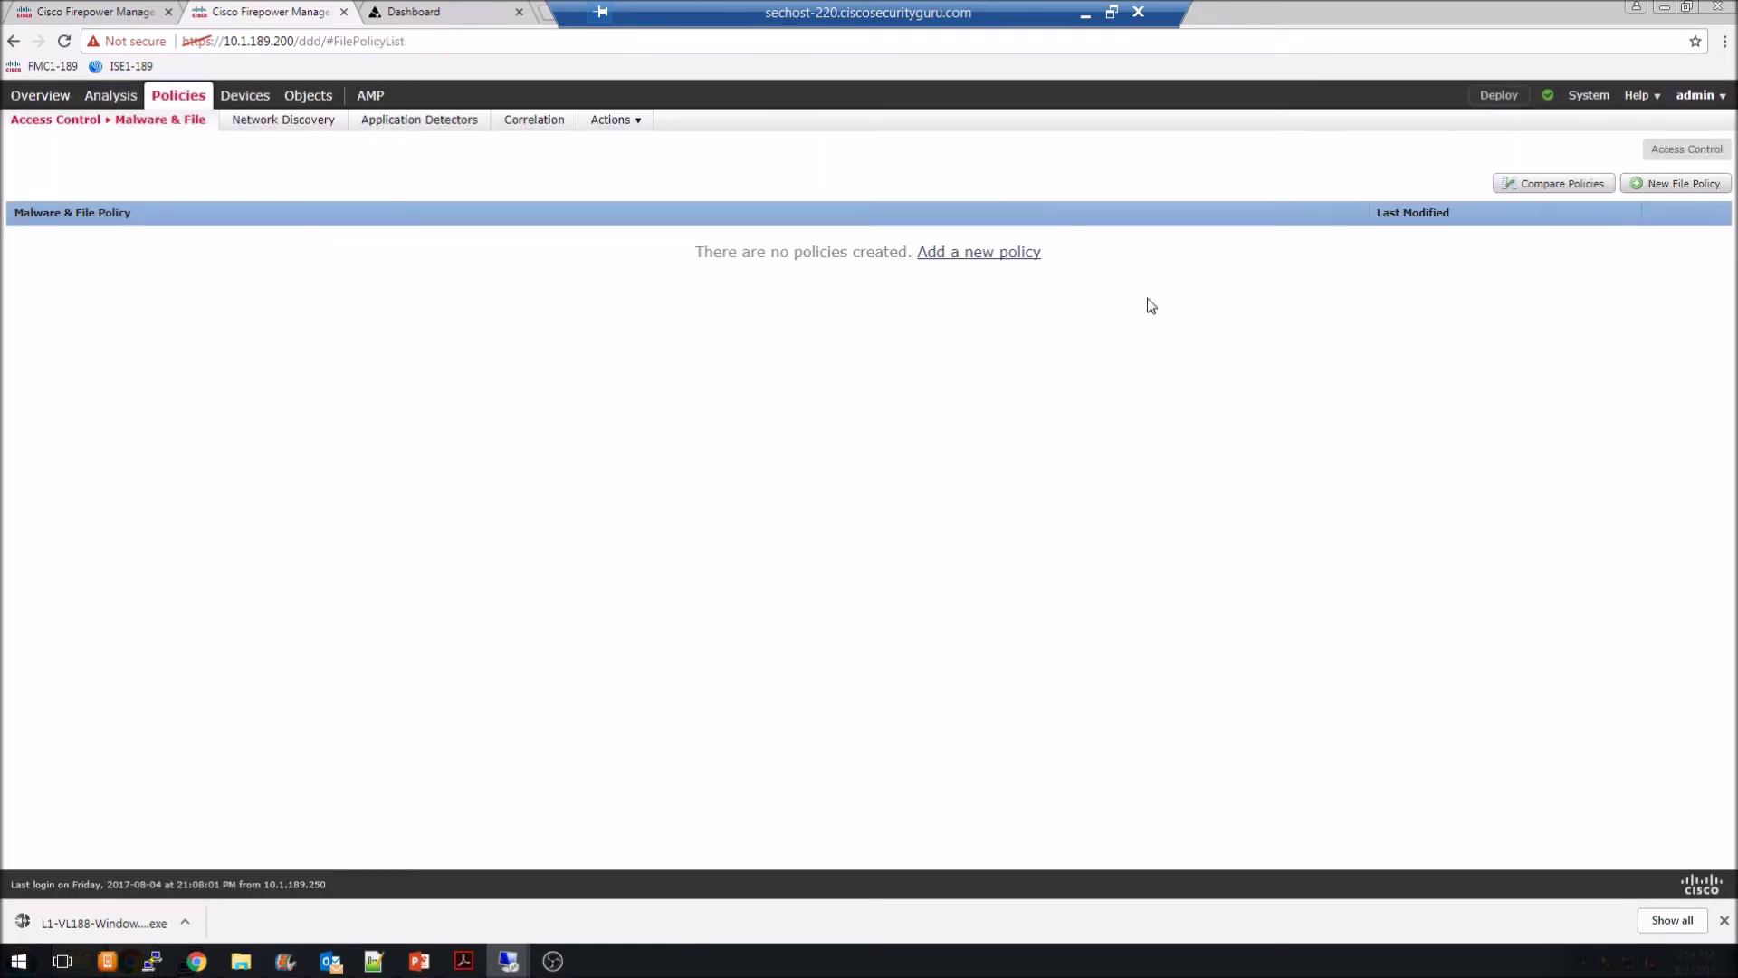
pyautogui.click(961, 253)
pyautogui.click(842, 471)
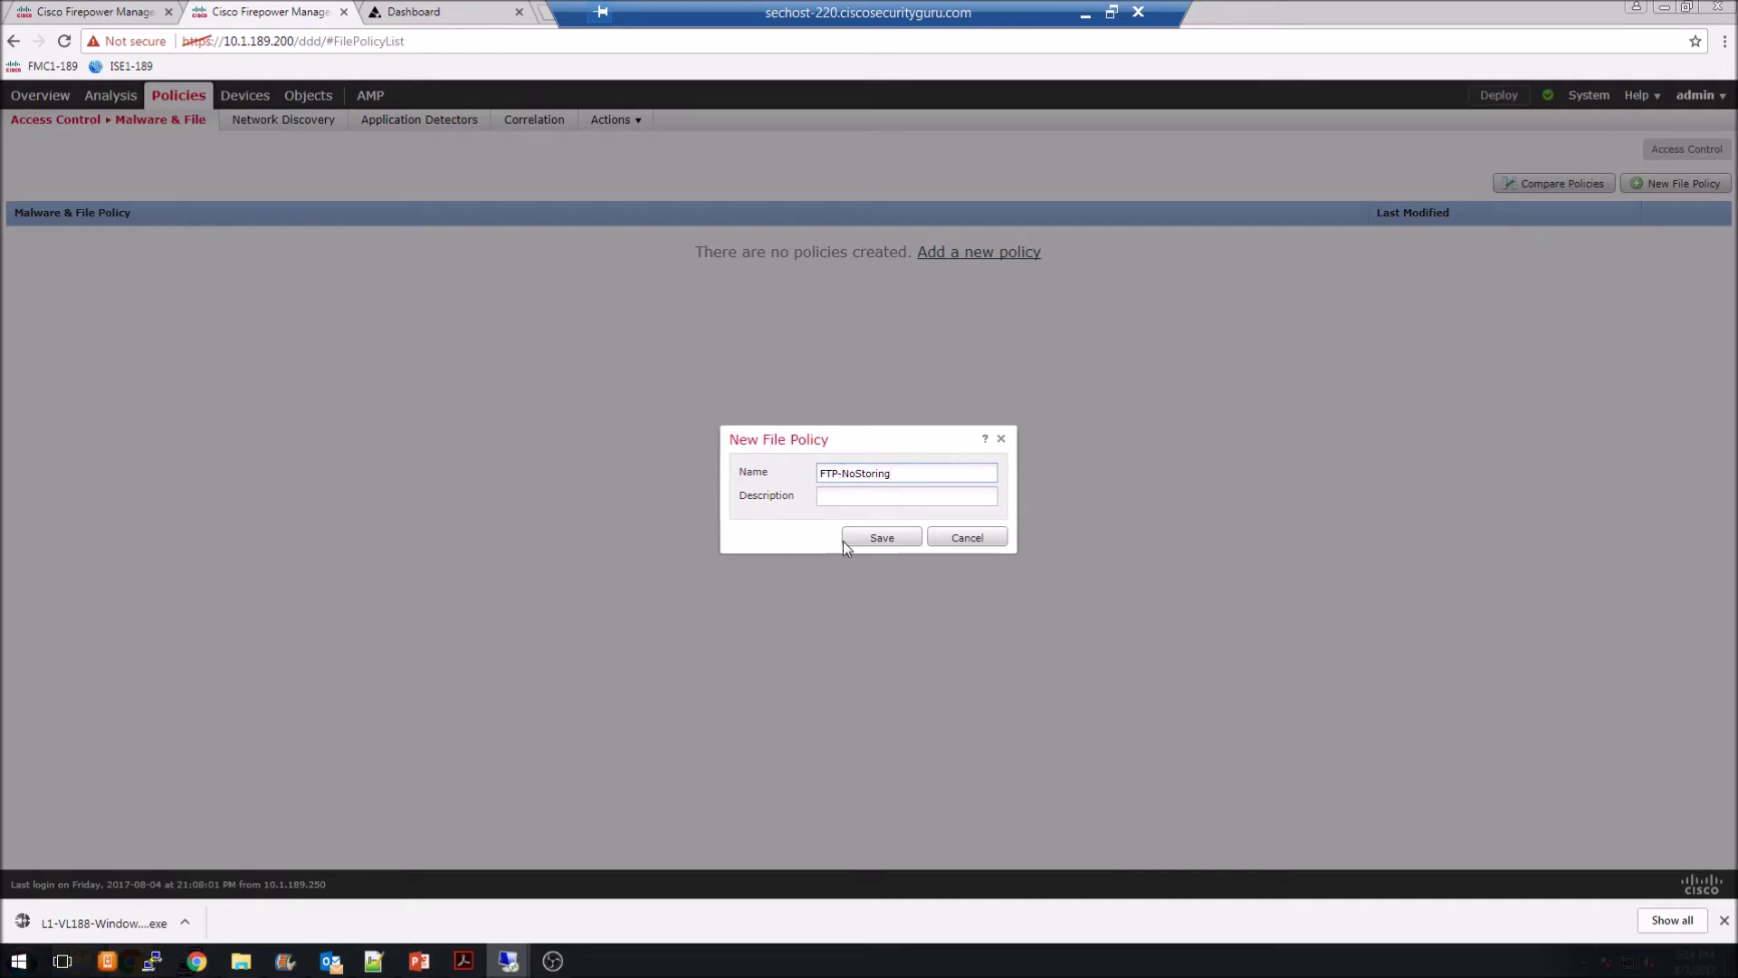
pyautogui.click(883, 541)
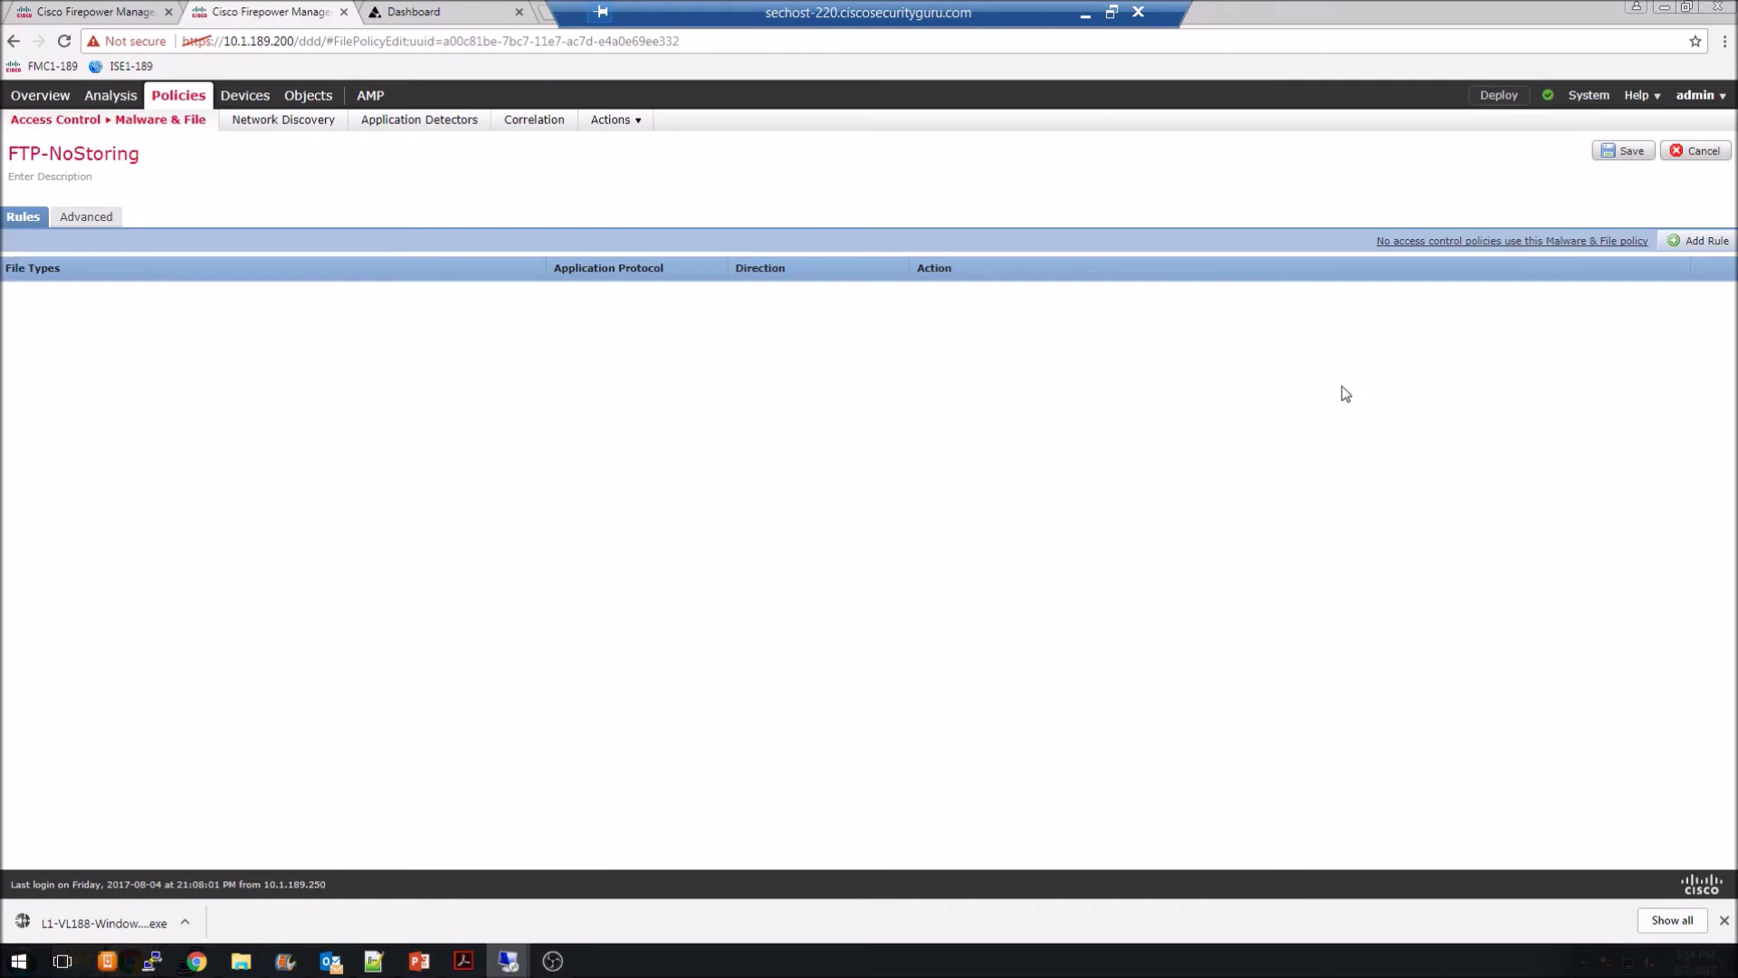
pyautogui.click(1713, 245)
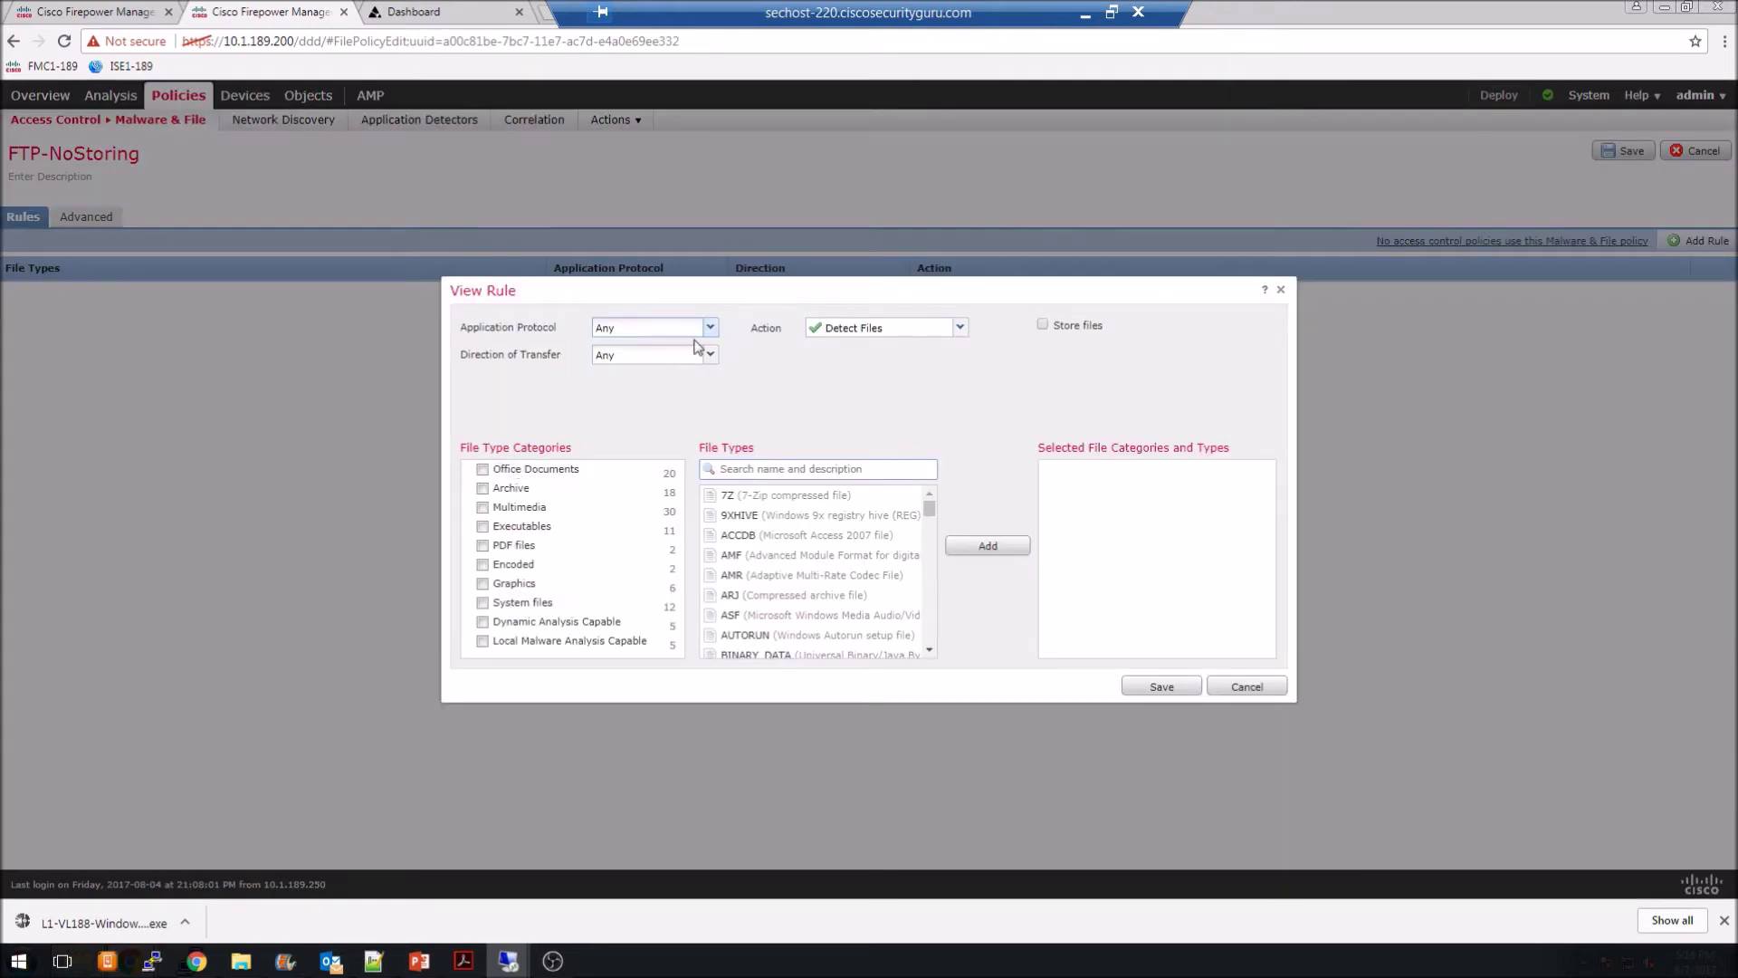
# Set the file rule to application protocol FTP, direction Upload, and action Block Files
pyautogui.click(710, 327)
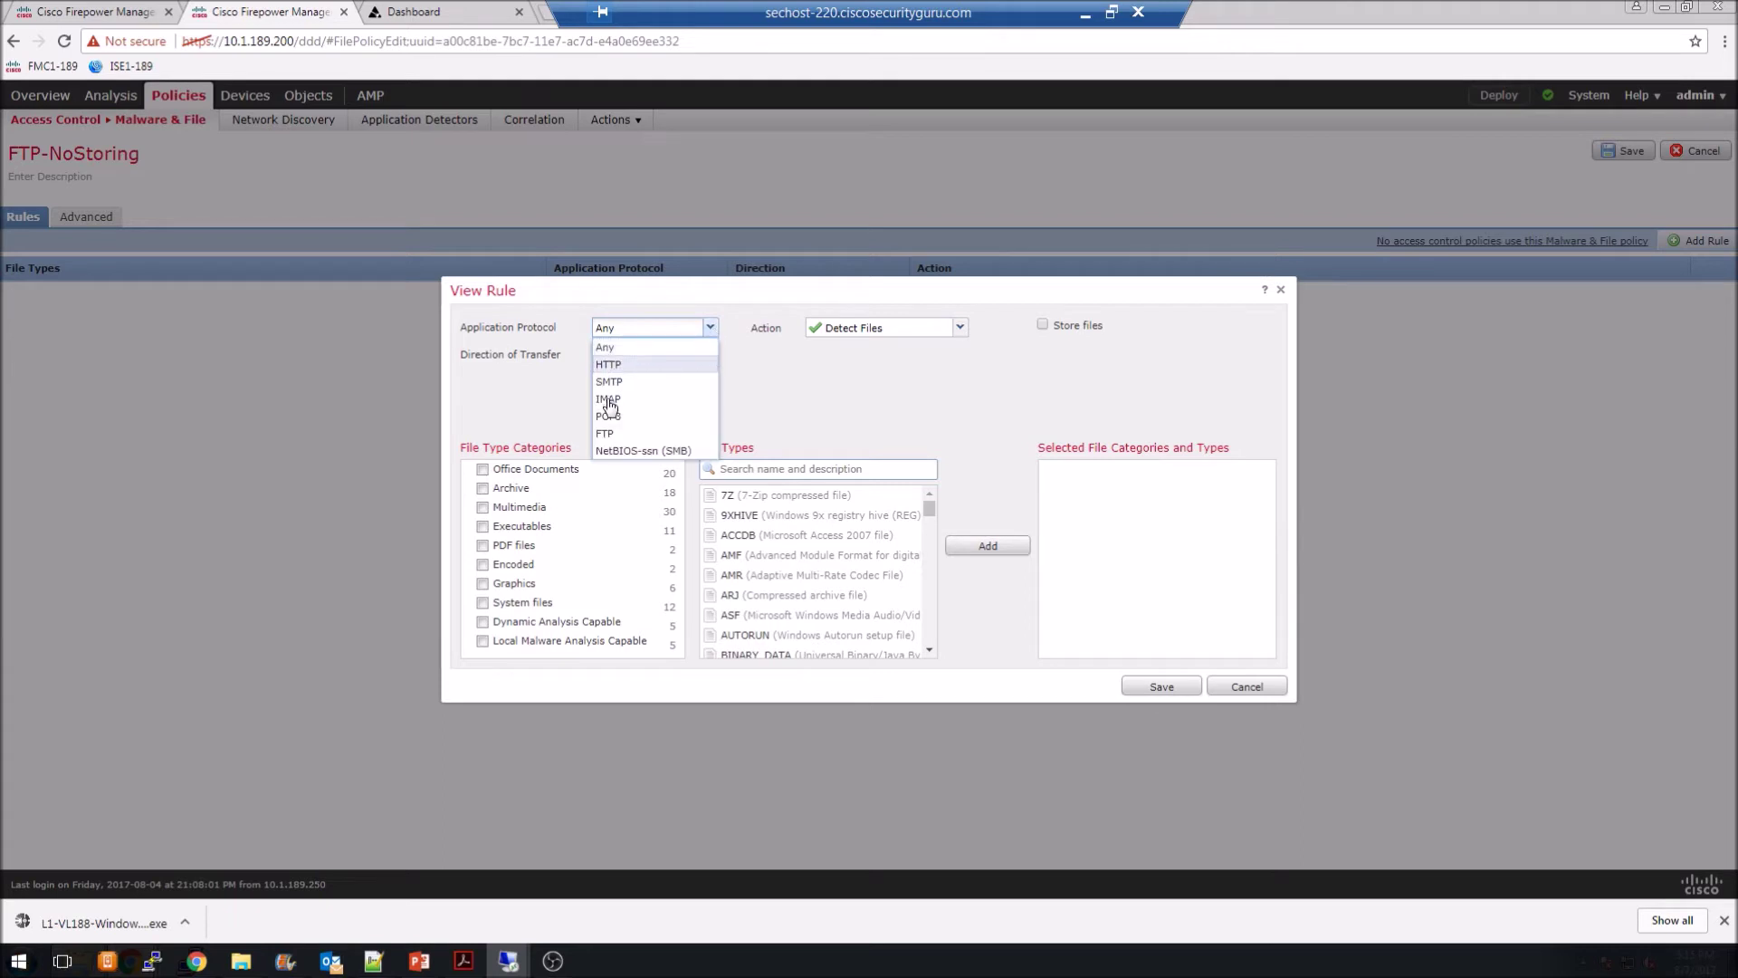
pyautogui.click(609, 432)
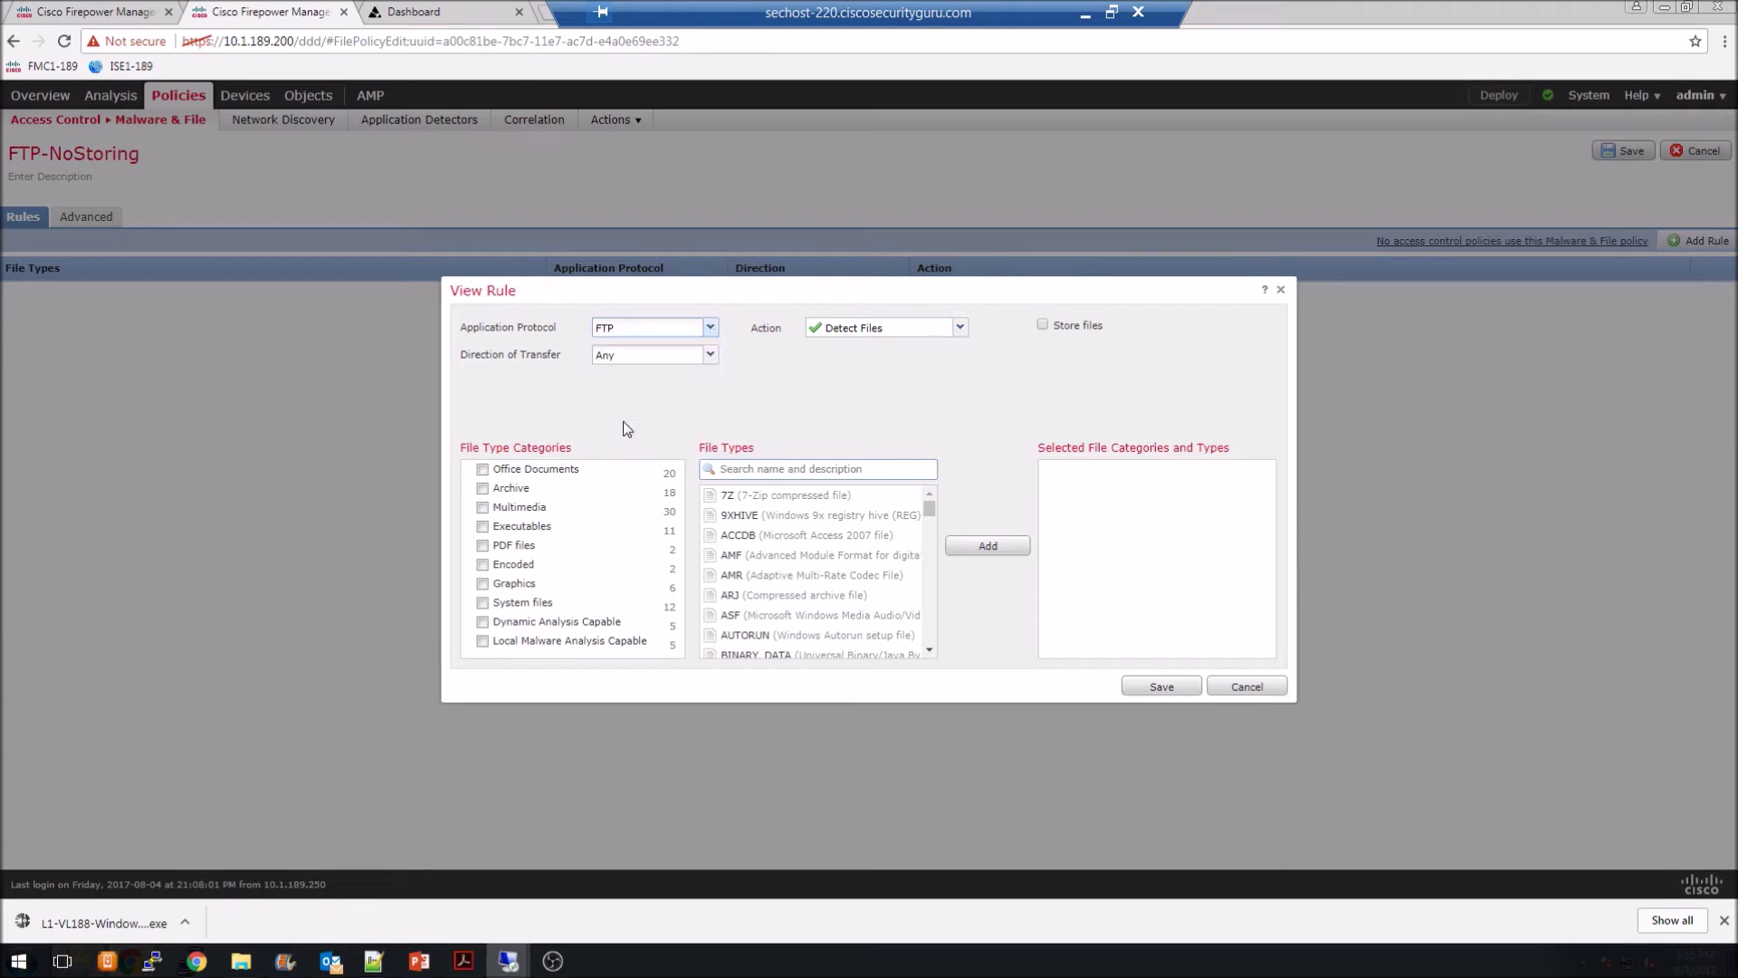
pyautogui.click(712, 355)
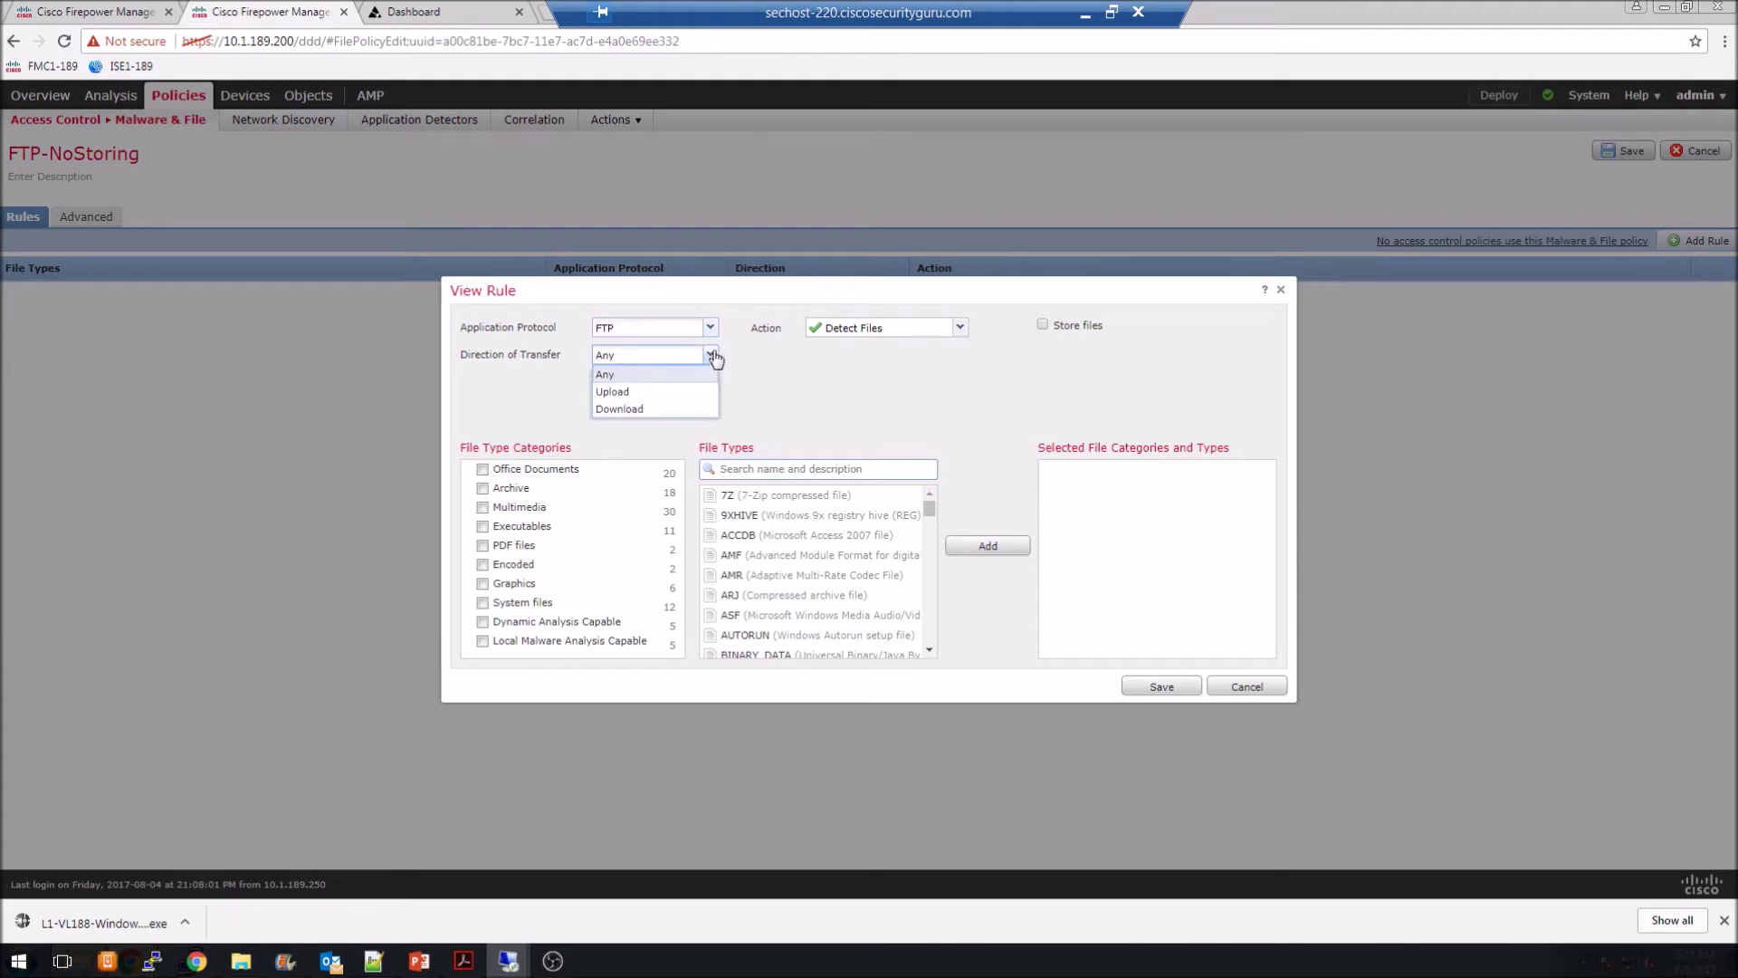
pyautogui.click(621, 393)
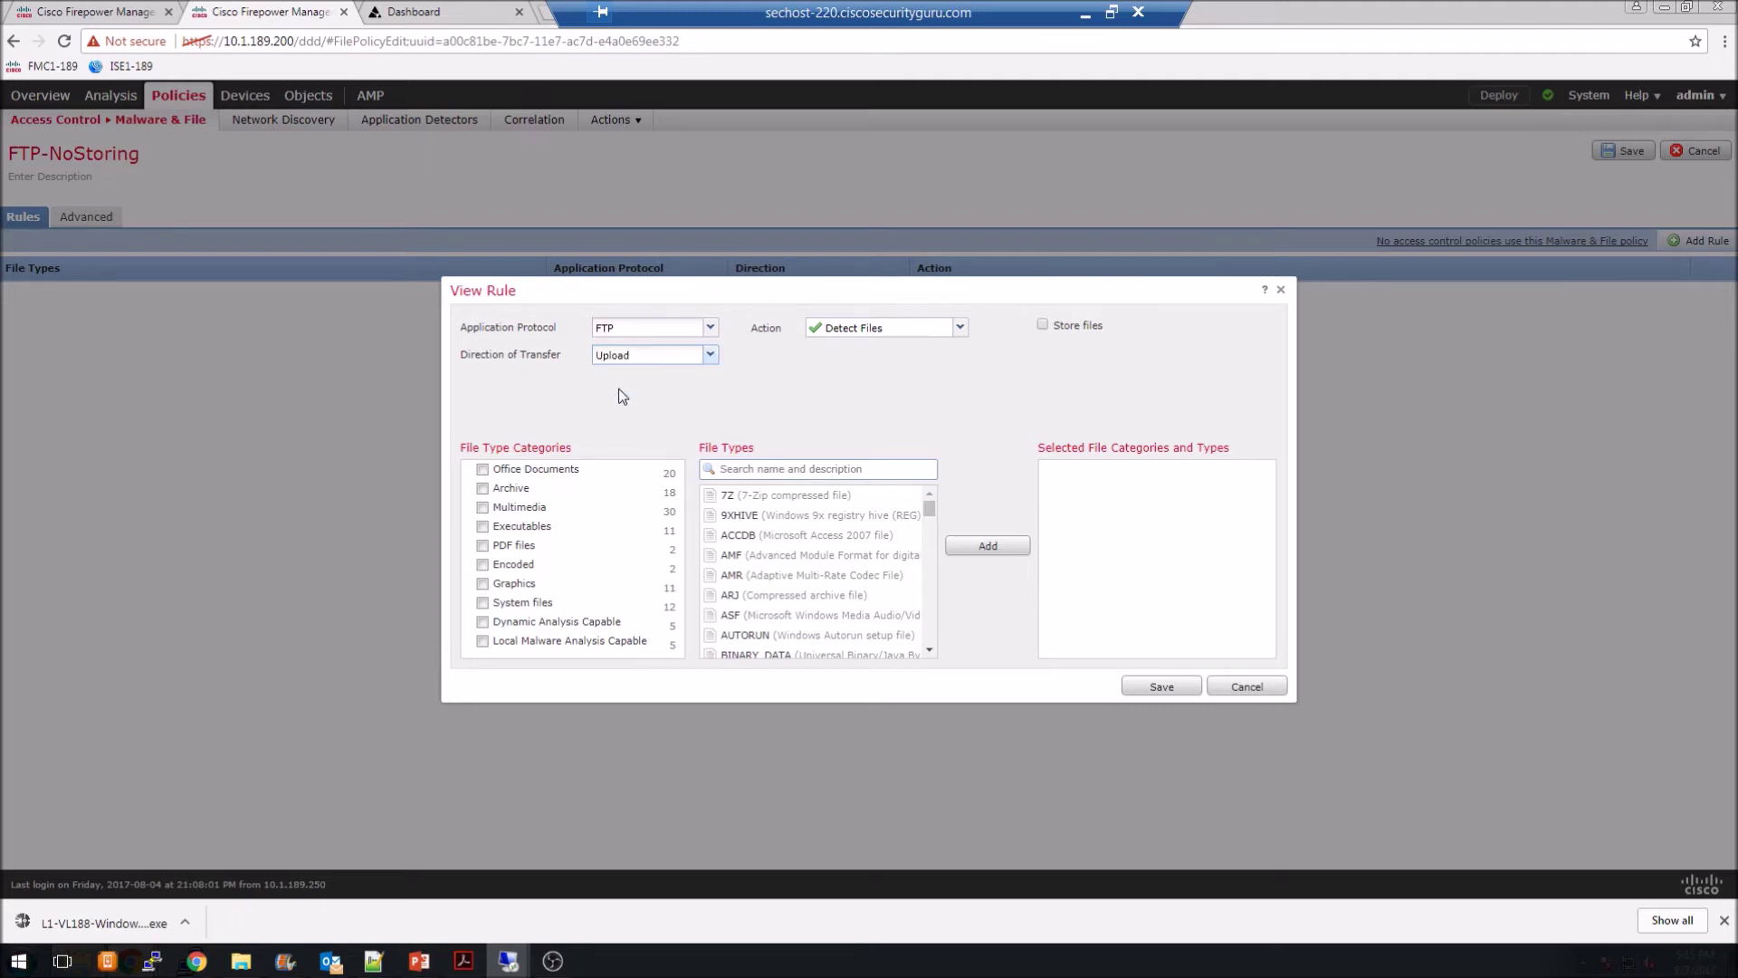
pyautogui.click(896, 334)
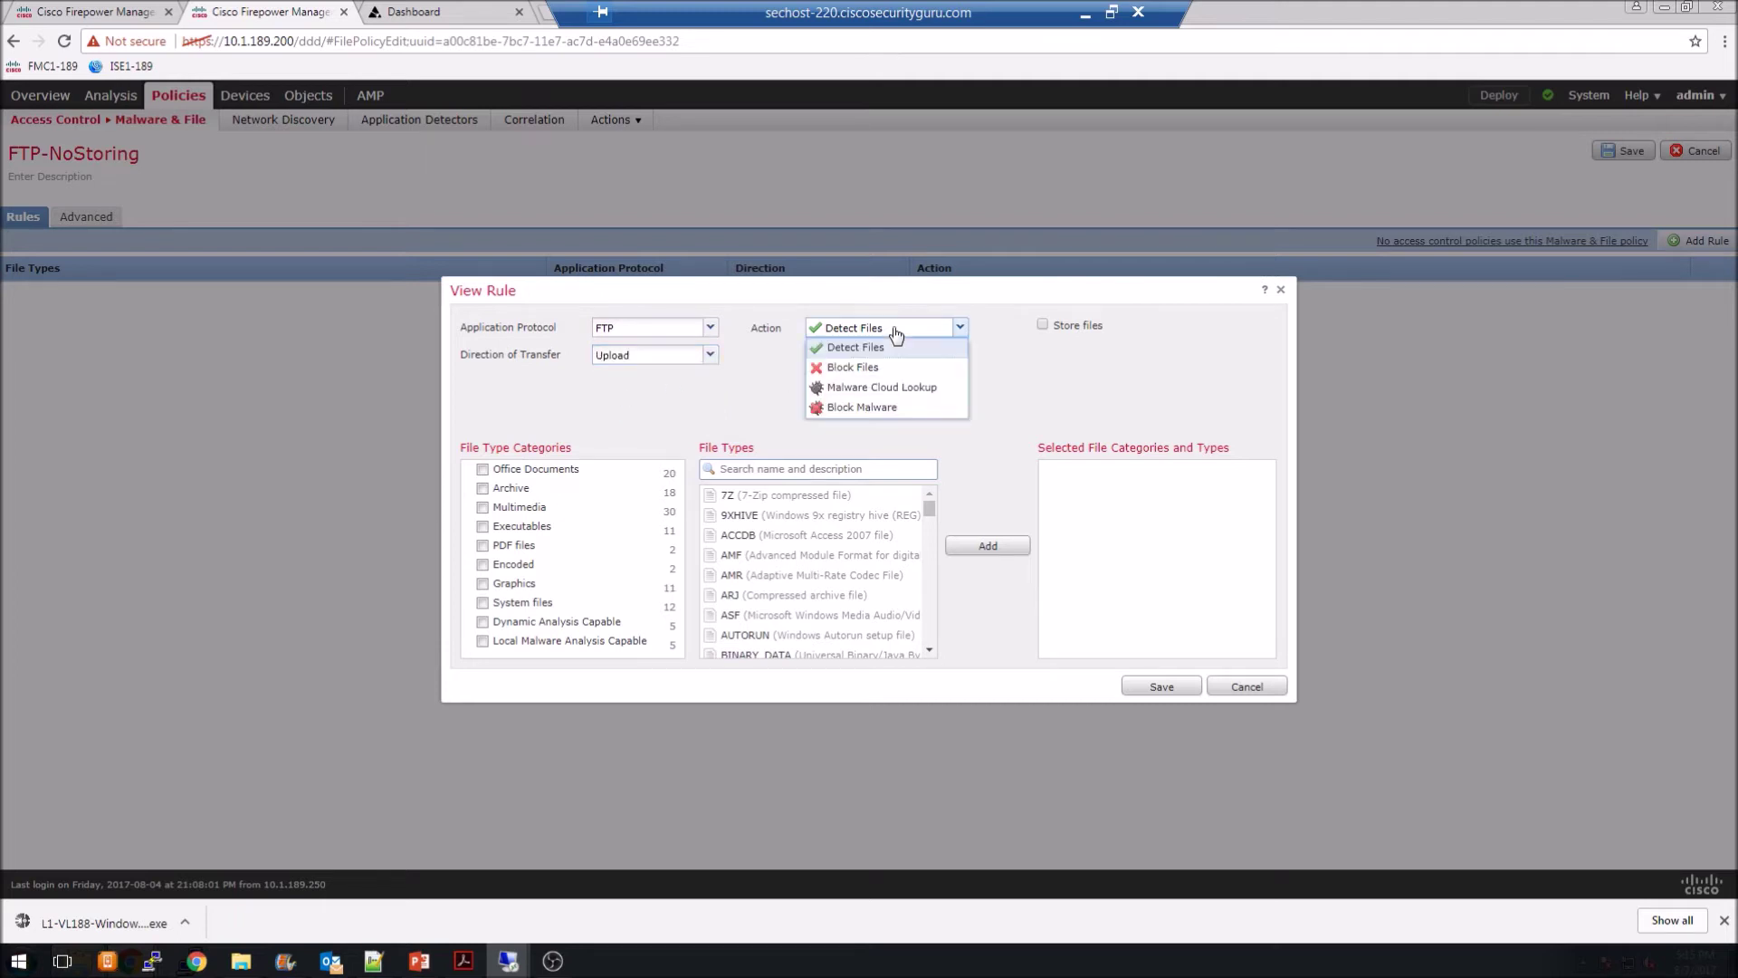
pyautogui.click(847, 367)
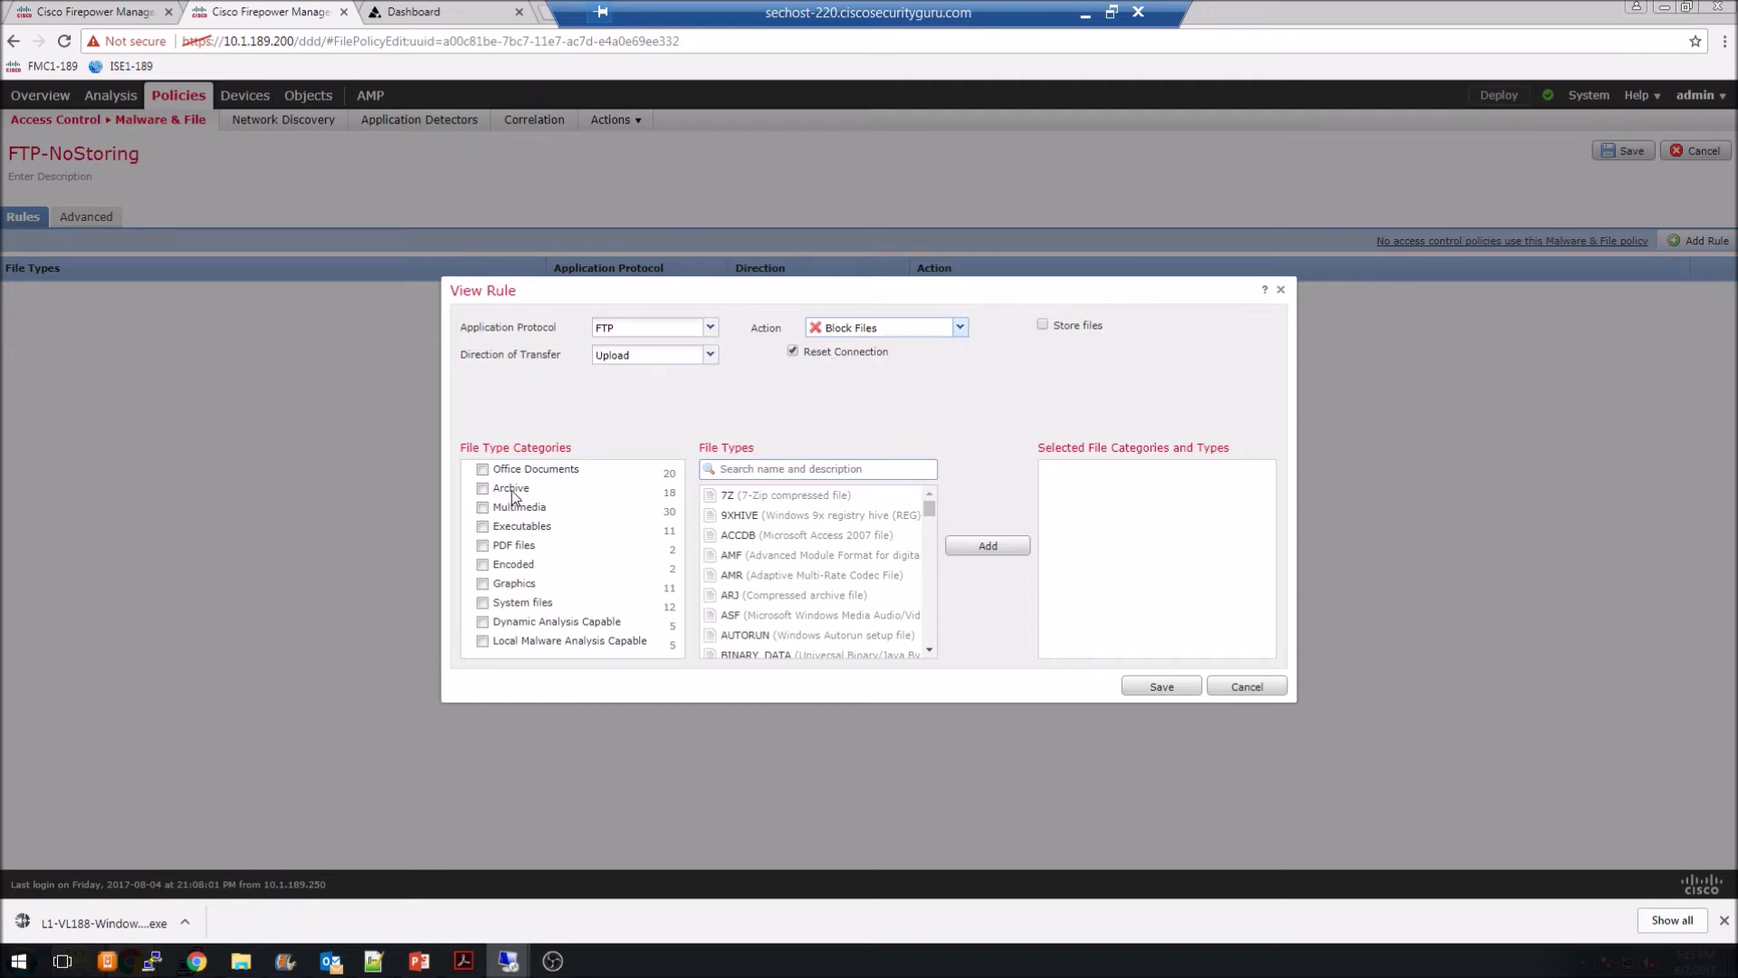
# Check all ten file type categories, add them to the selected categories, and save the rule
pyautogui.click(483, 470)
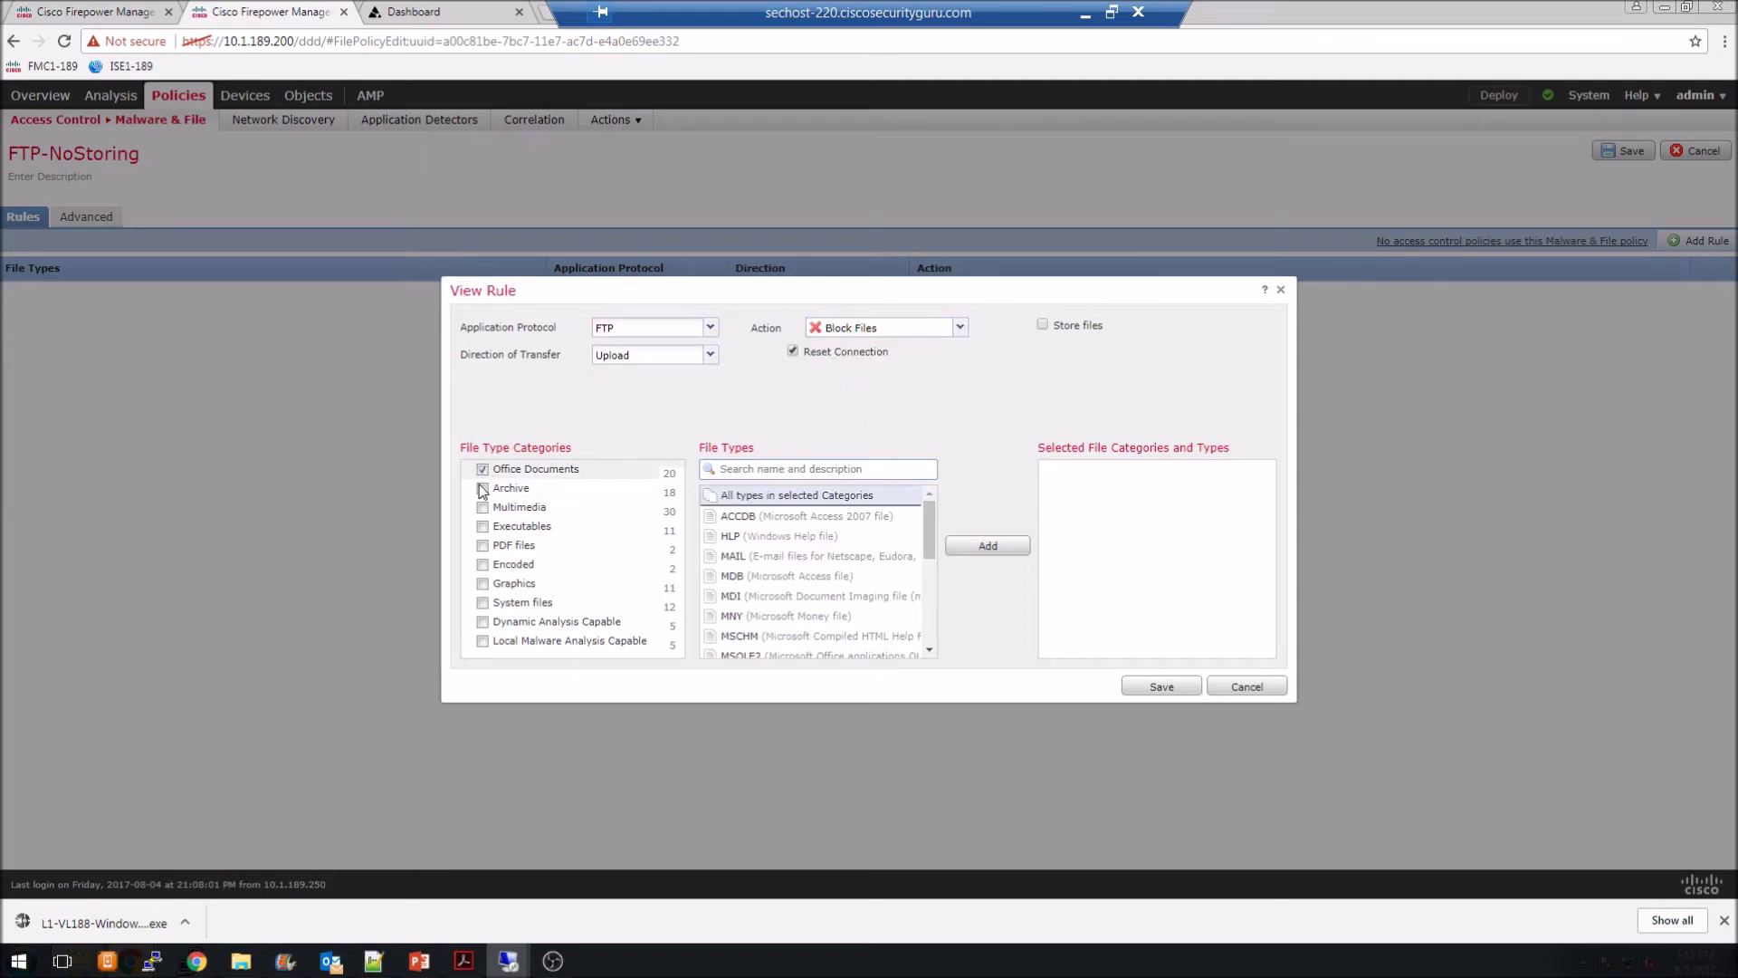
pyautogui.click(482, 488)
pyautogui.click(482, 509)
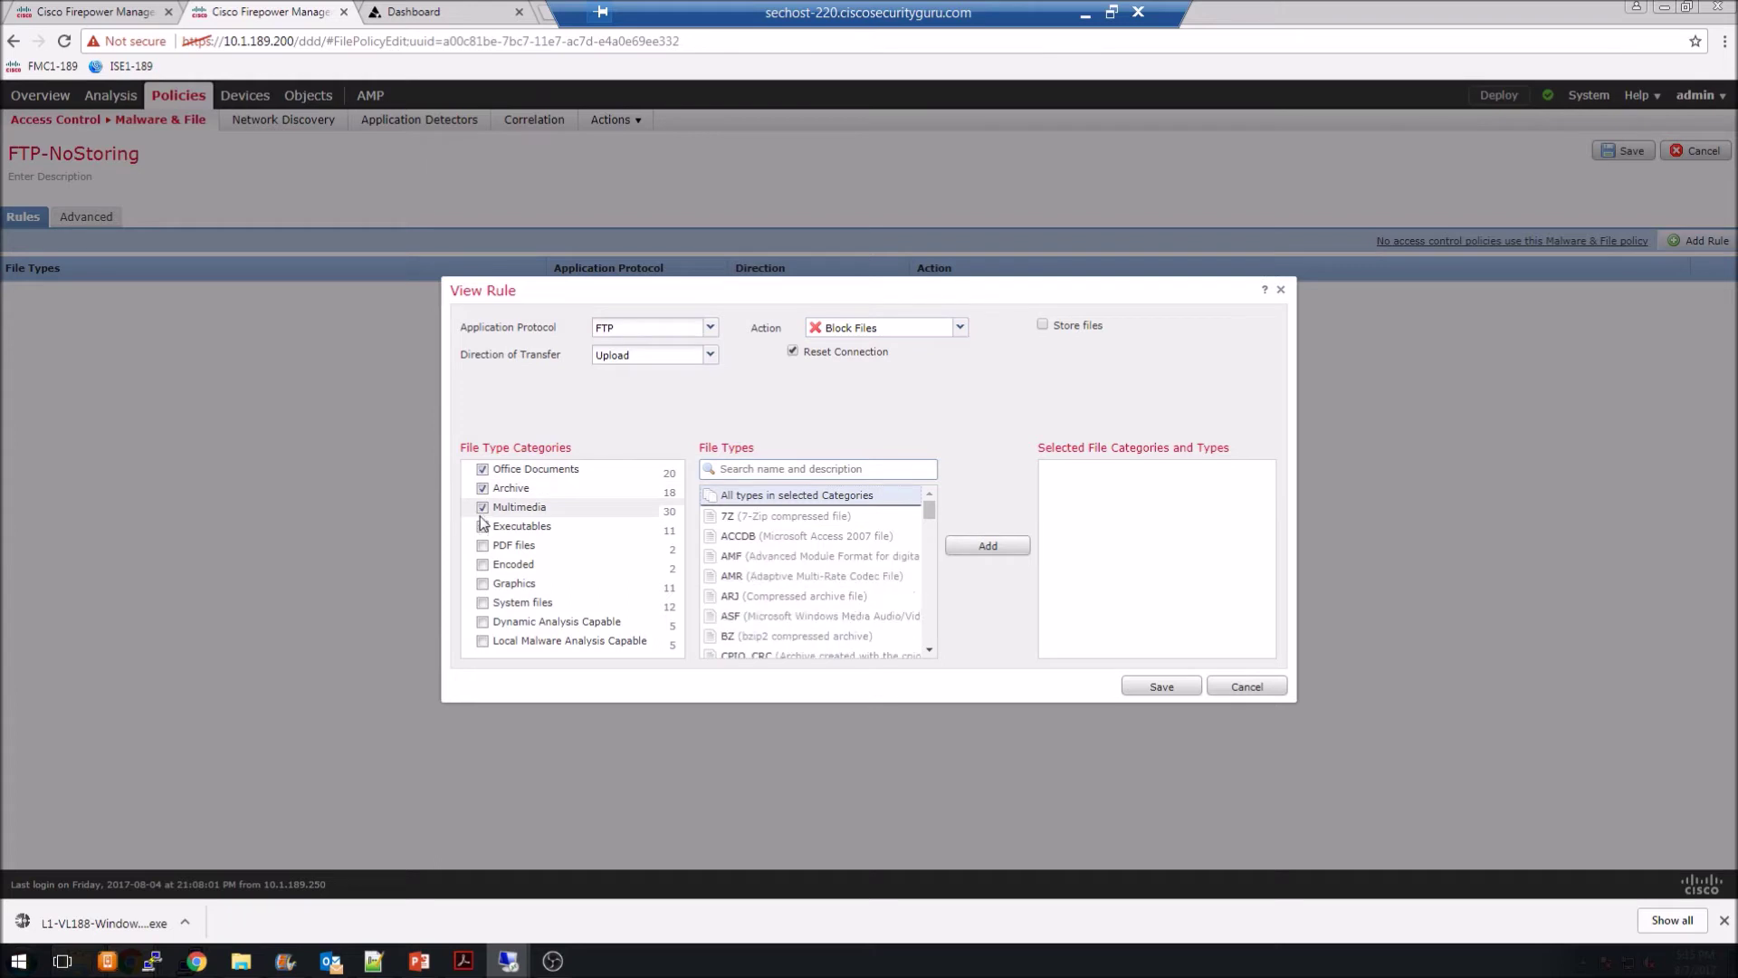
pyautogui.click(482, 564)
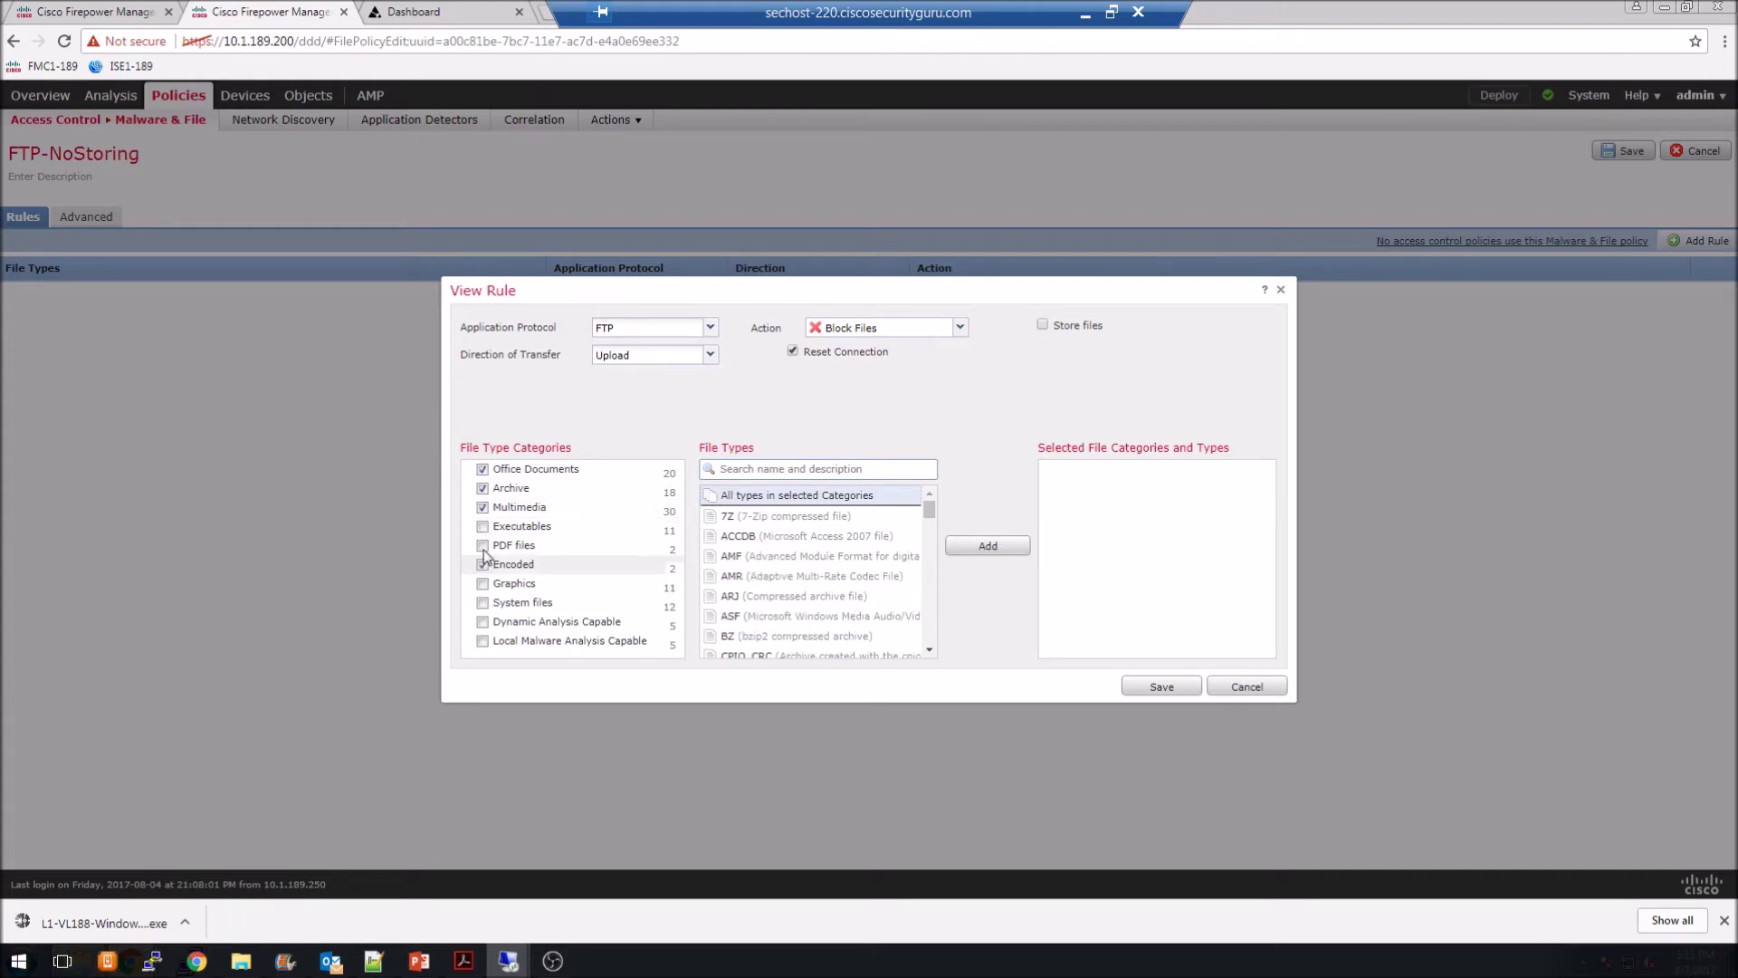
pyautogui.click(483, 545)
pyautogui.click(482, 526)
pyautogui.click(482, 584)
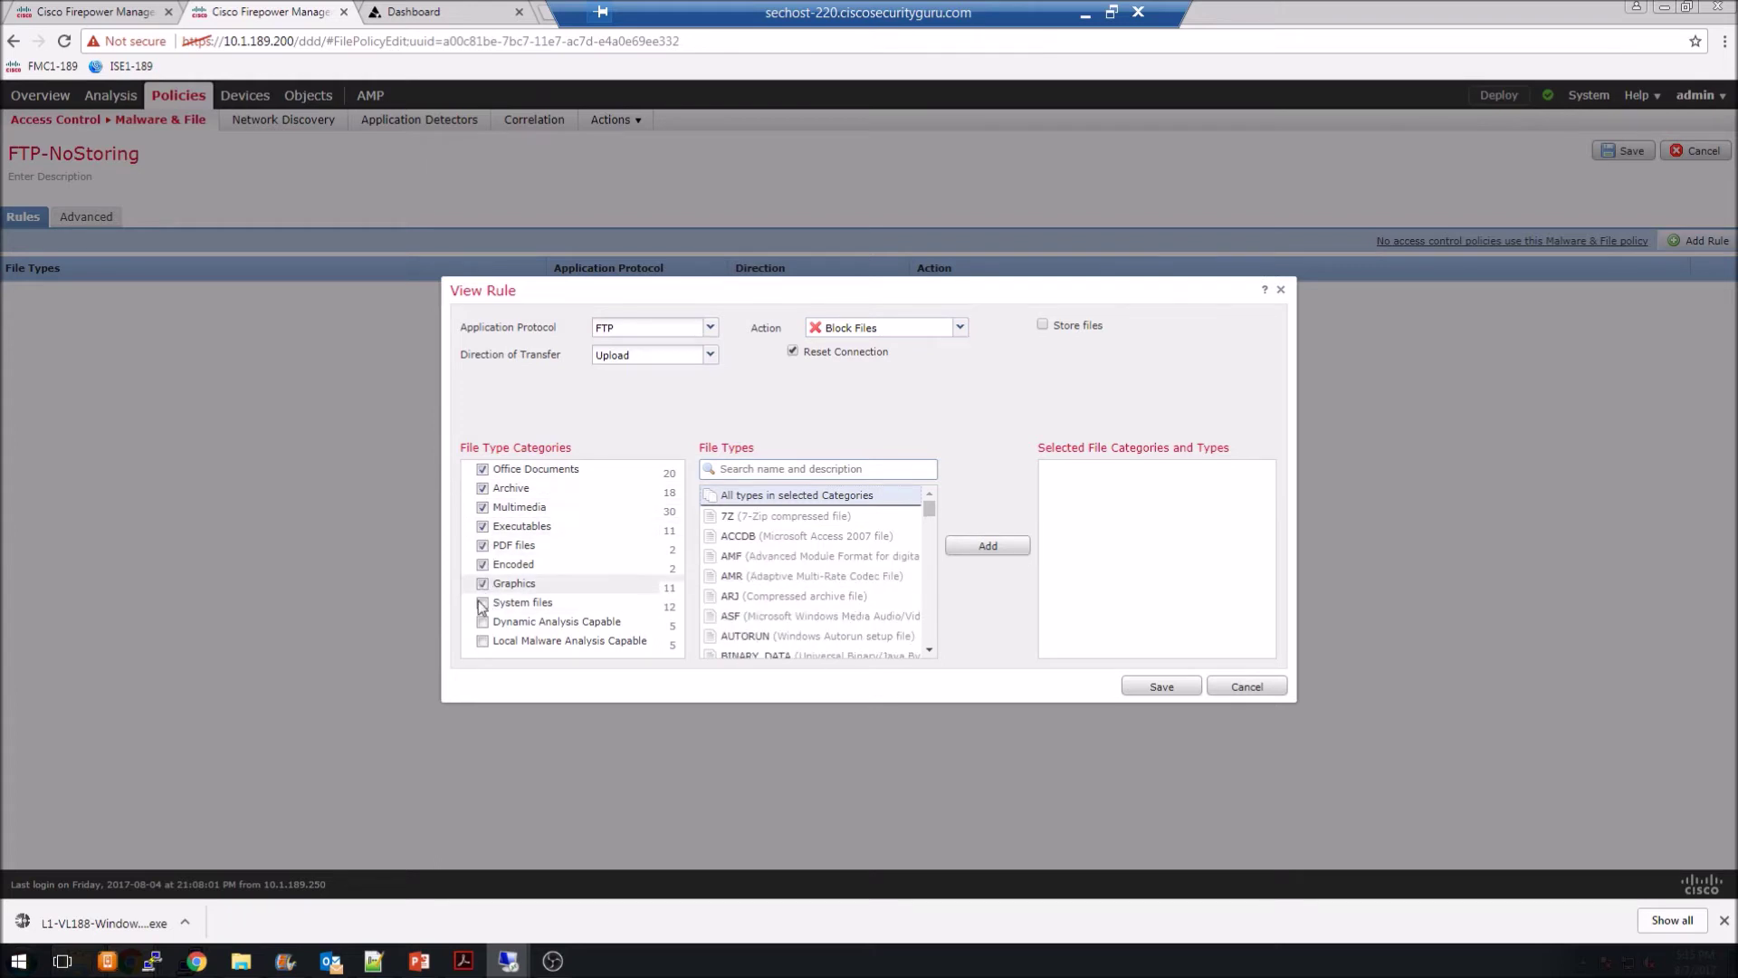
pyautogui.click(483, 603)
pyautogui.click(483, 622)
pyautogui.click(483, 643)
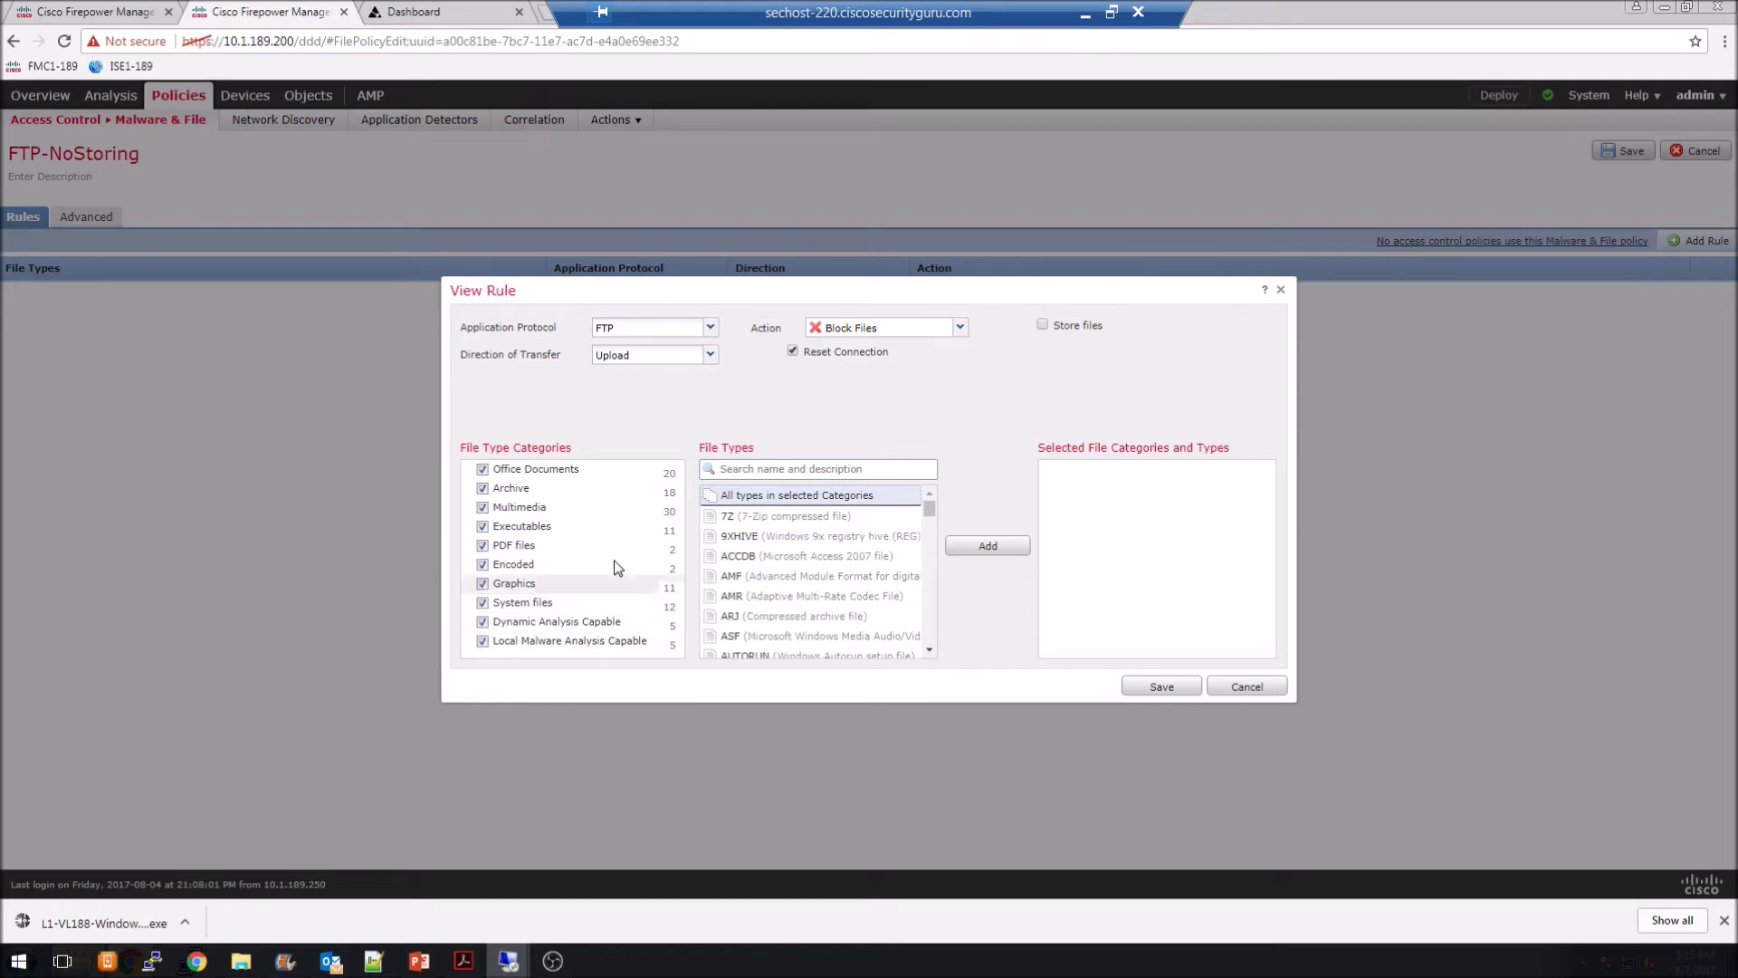
pyautogui.scroll(-3, 764, 579)
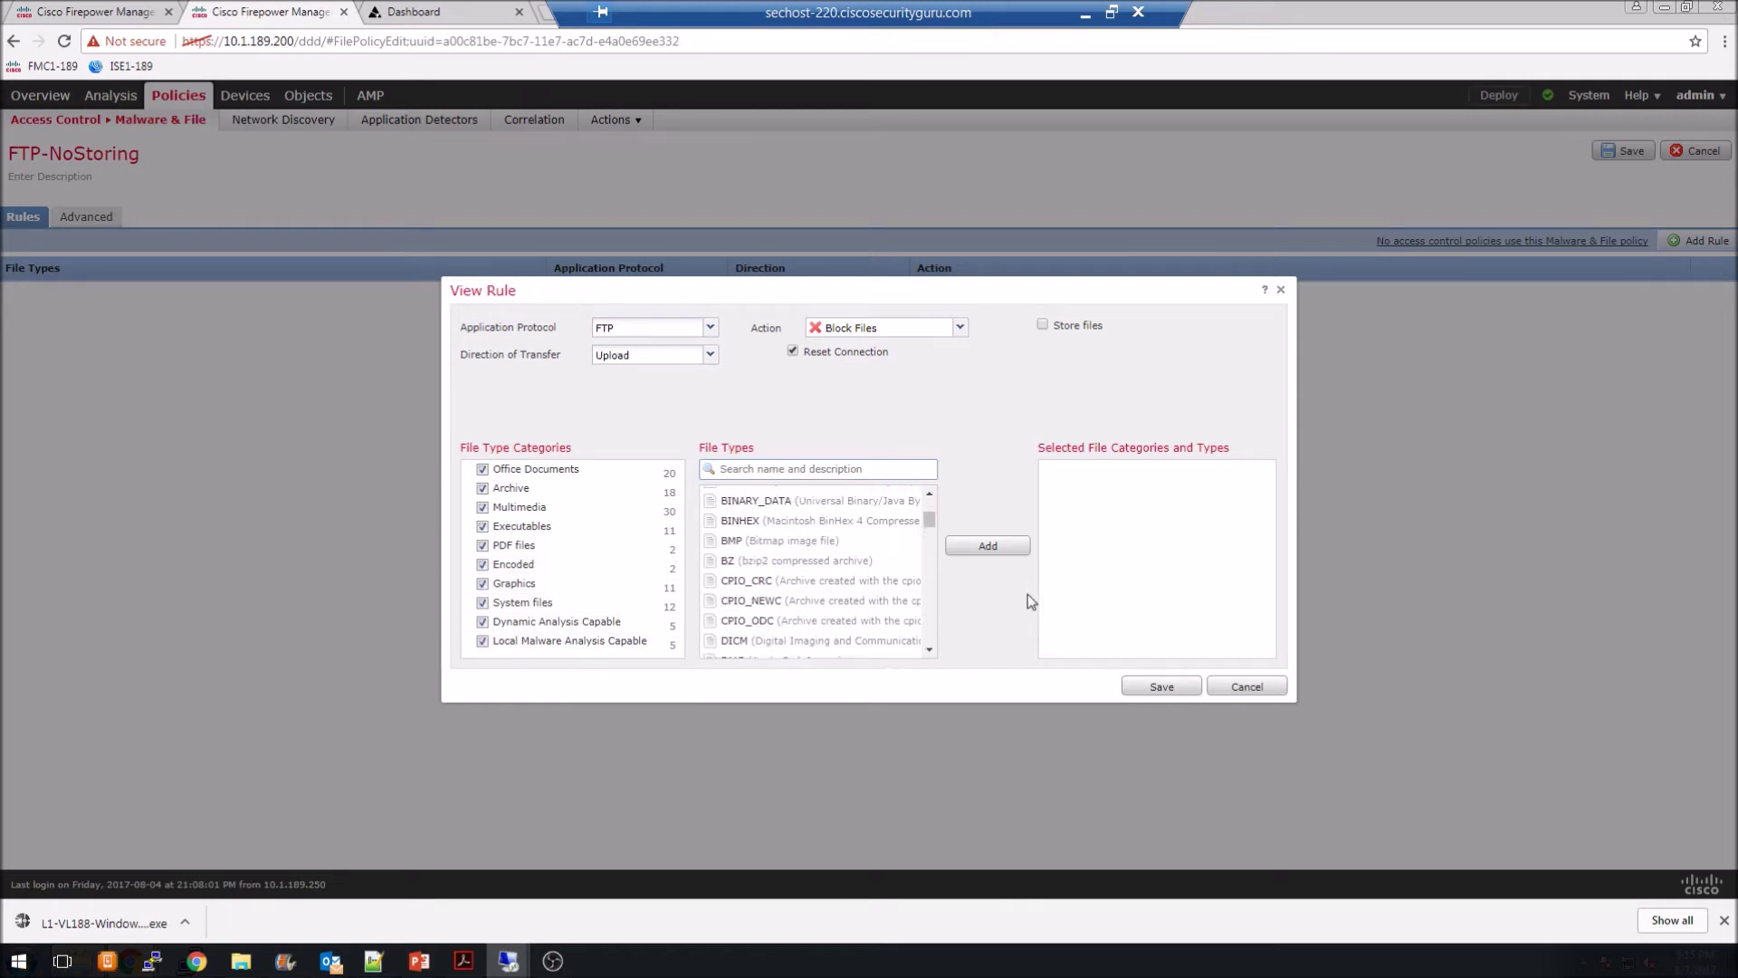
pyautogui.click(988, 546)
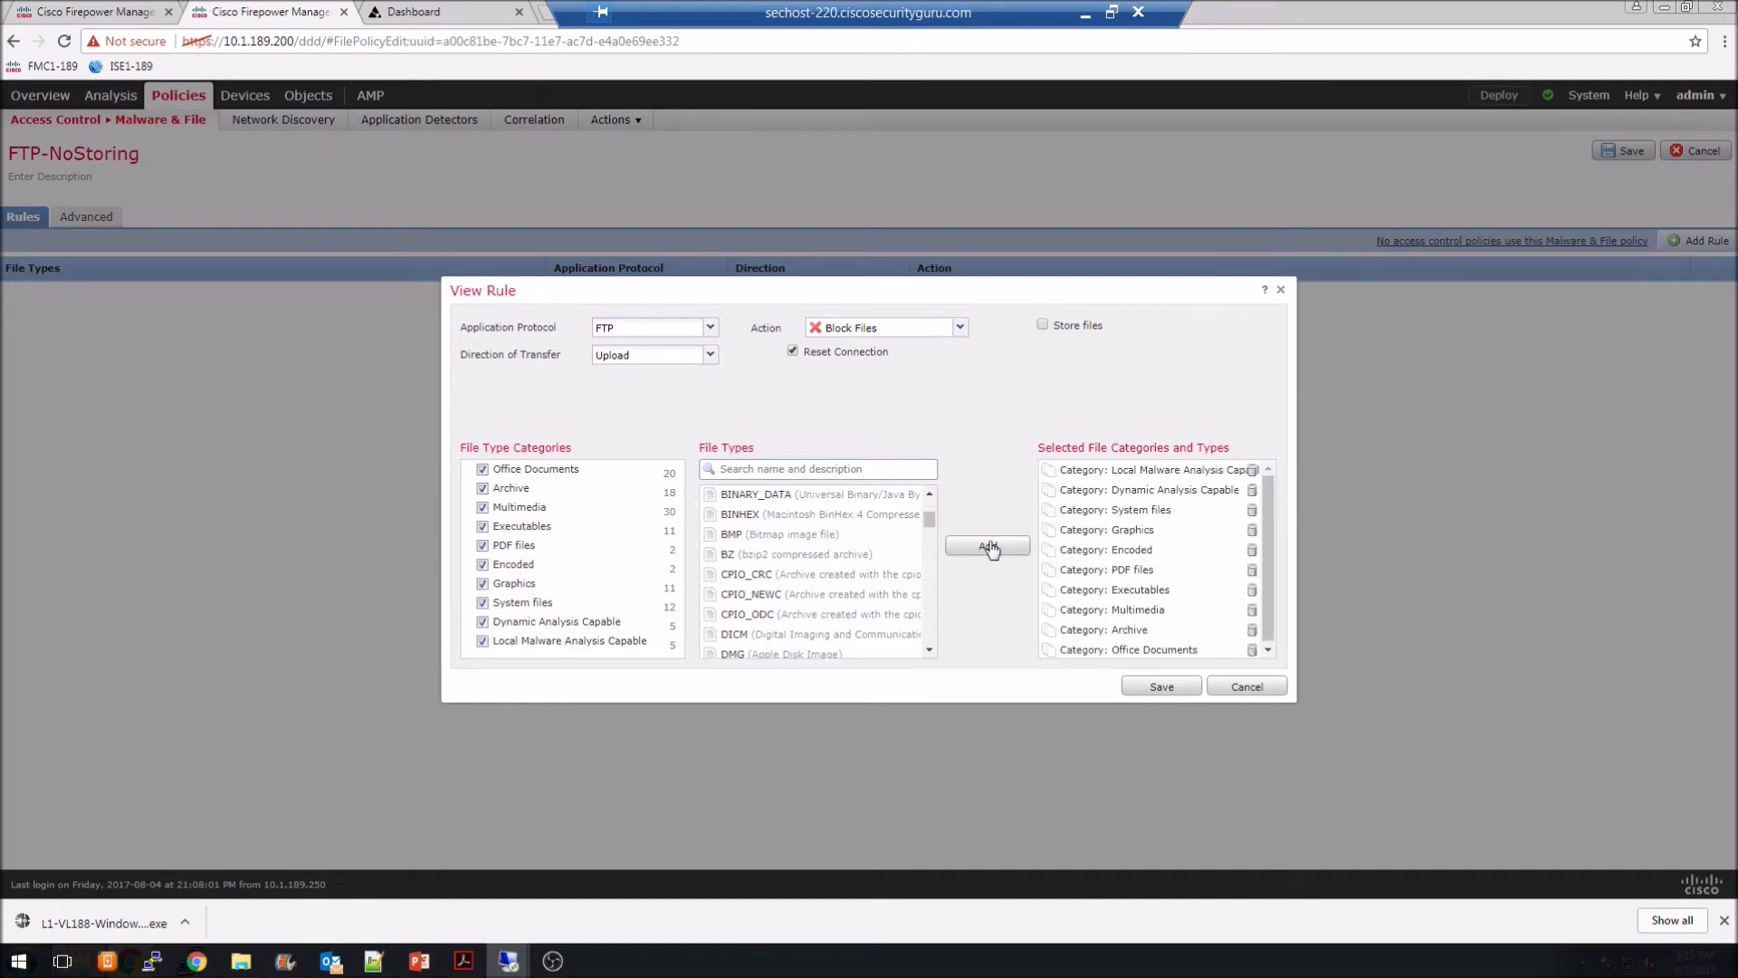
pyautogui.click(1163, 685)
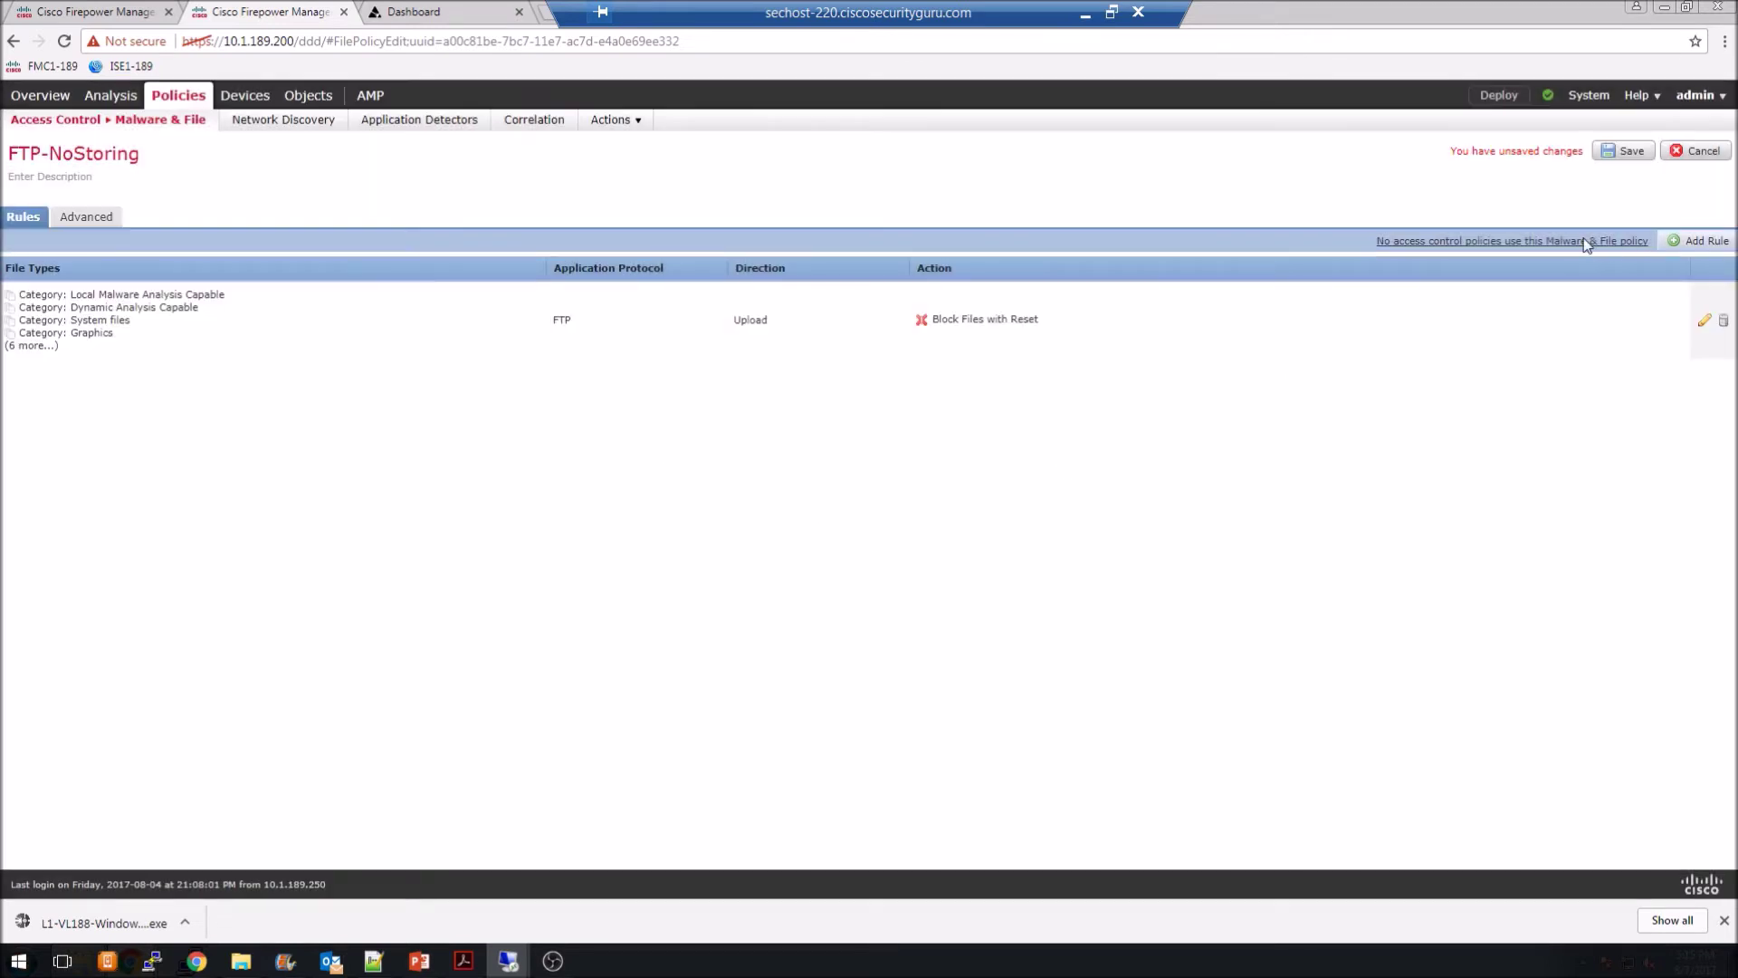
# Save FTP-NoStoring and set it as the Inspect-Traffic - FTP rule's file policy in L1-Access-Policy
pyautogui.click(1622, 153)
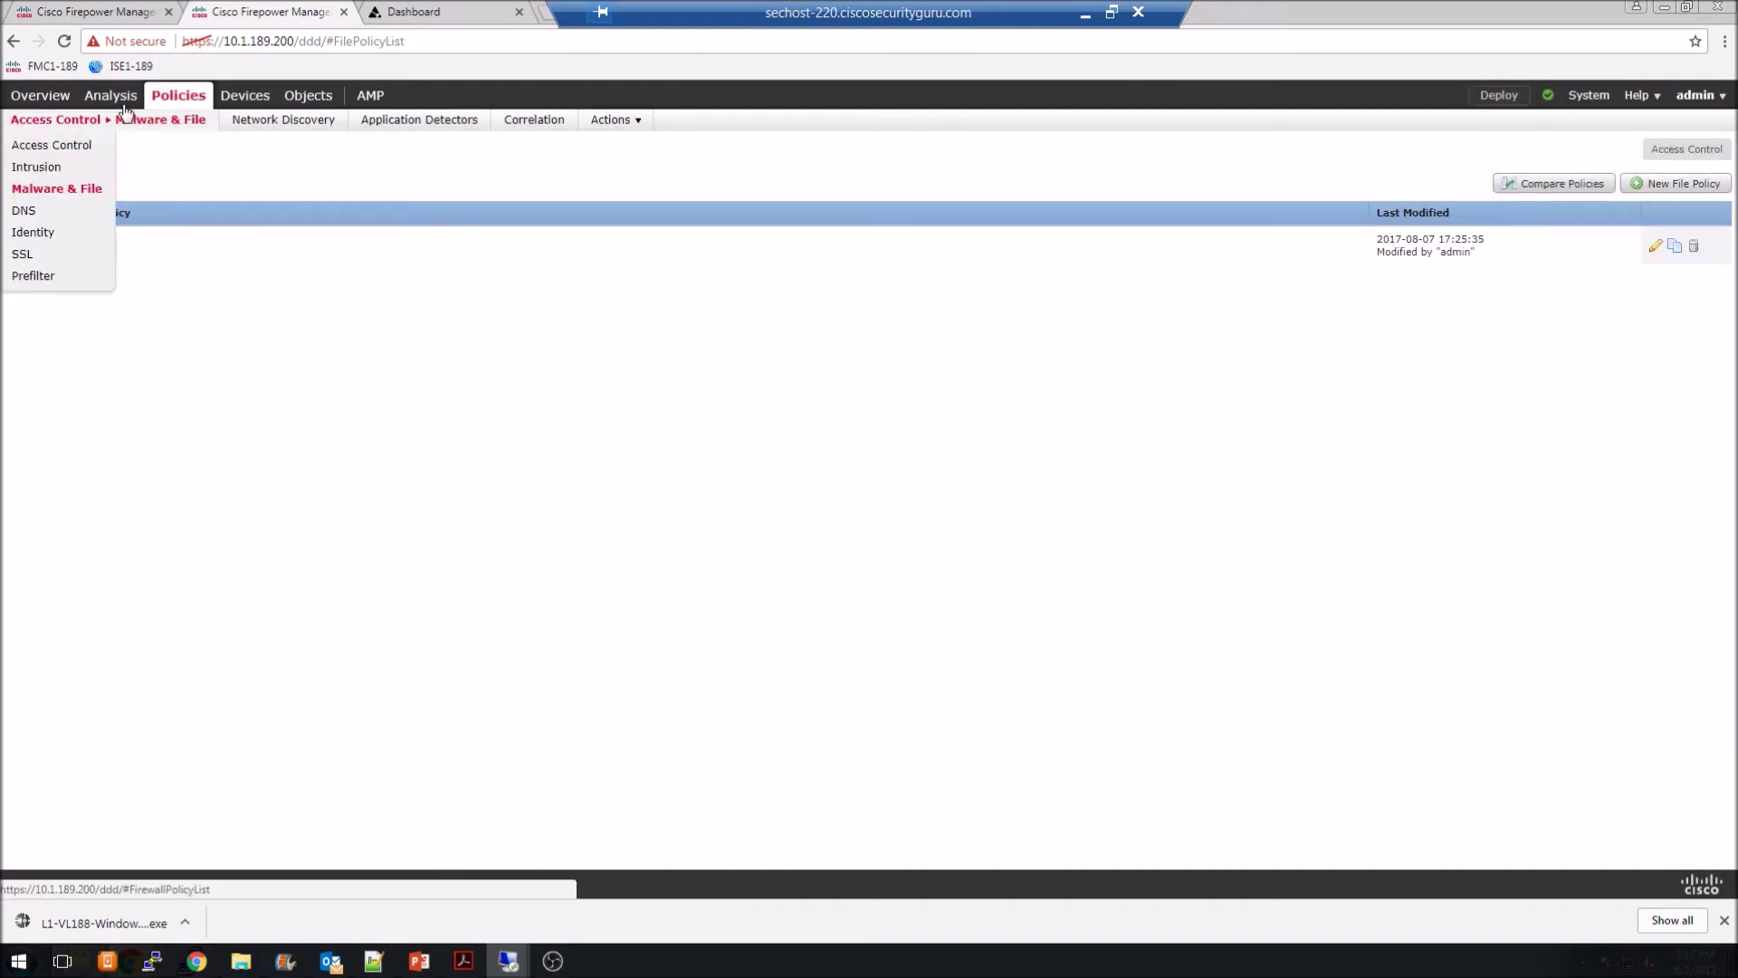
pyautogui.click(72, 145)
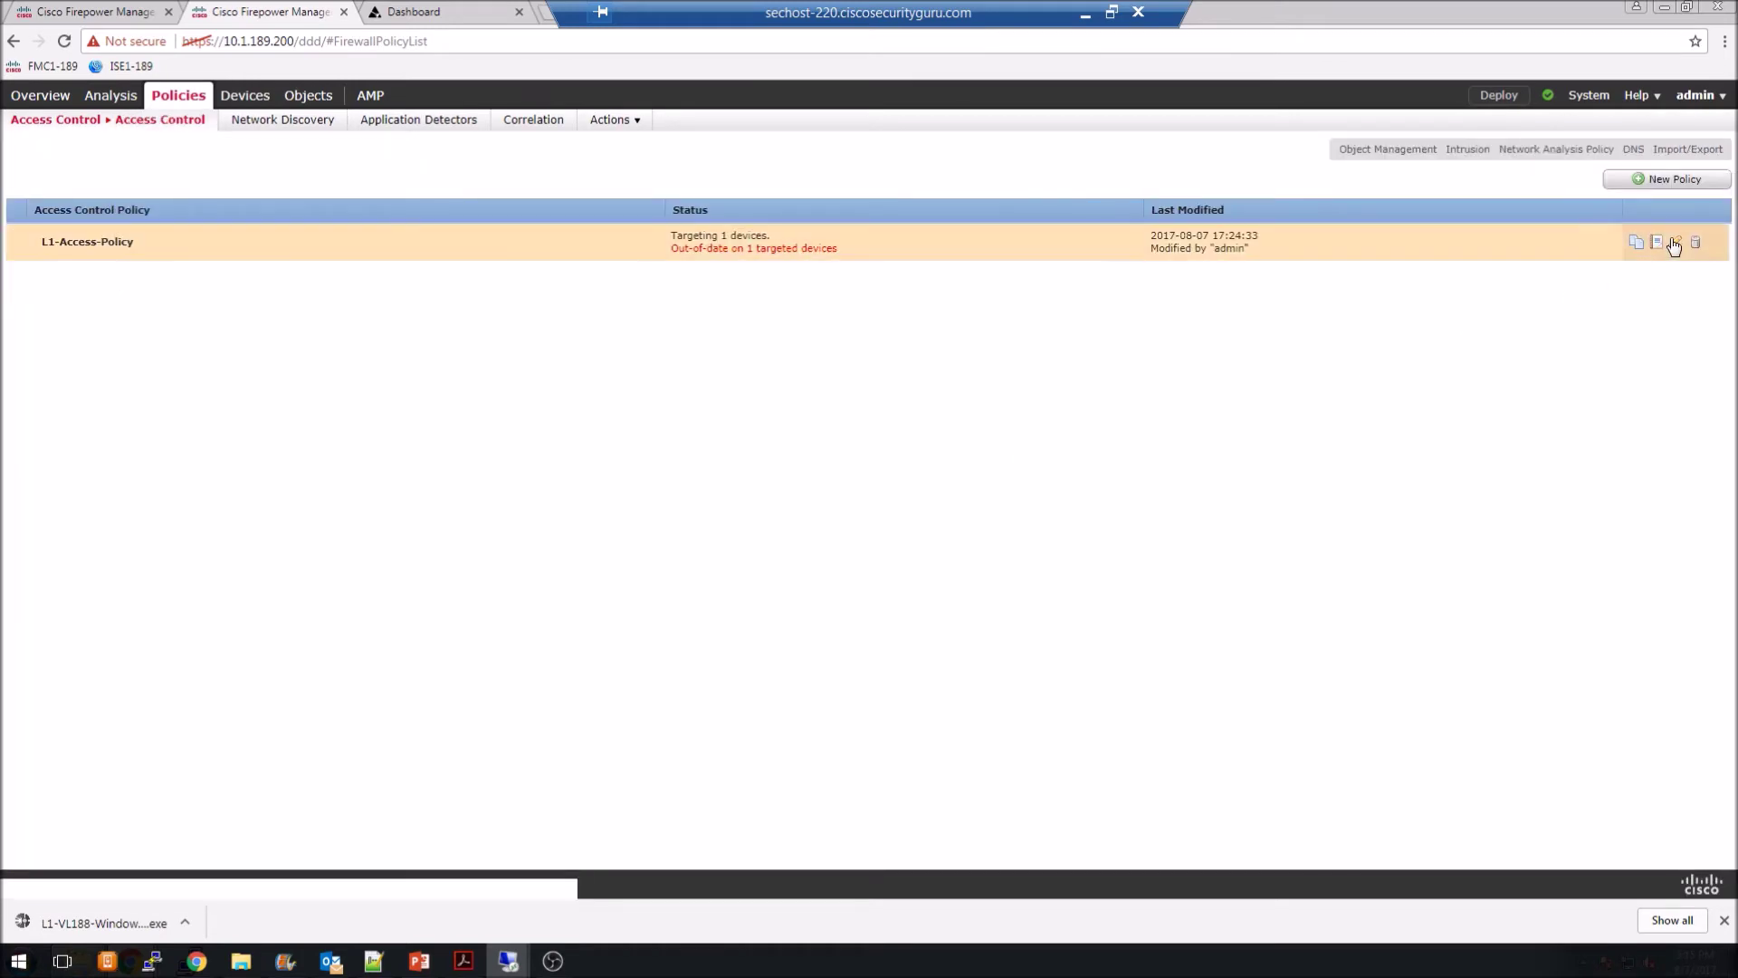
pyautogui.click(1674, 242)
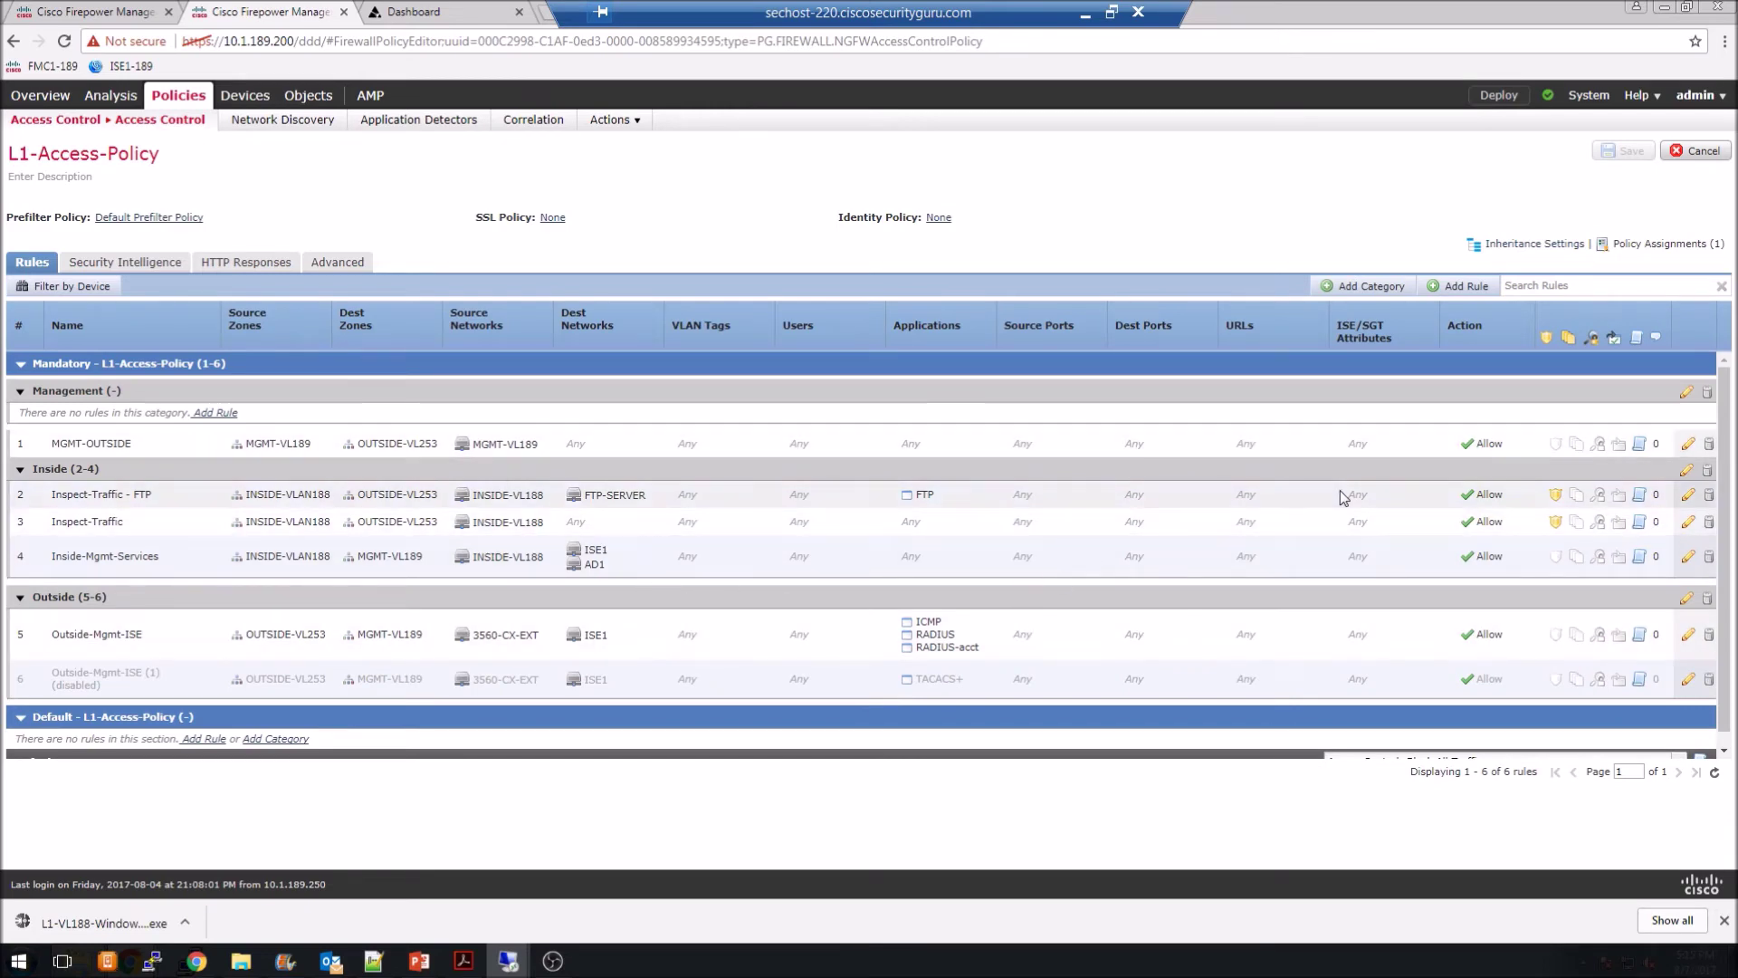
pyautogui.click(1557, 496)
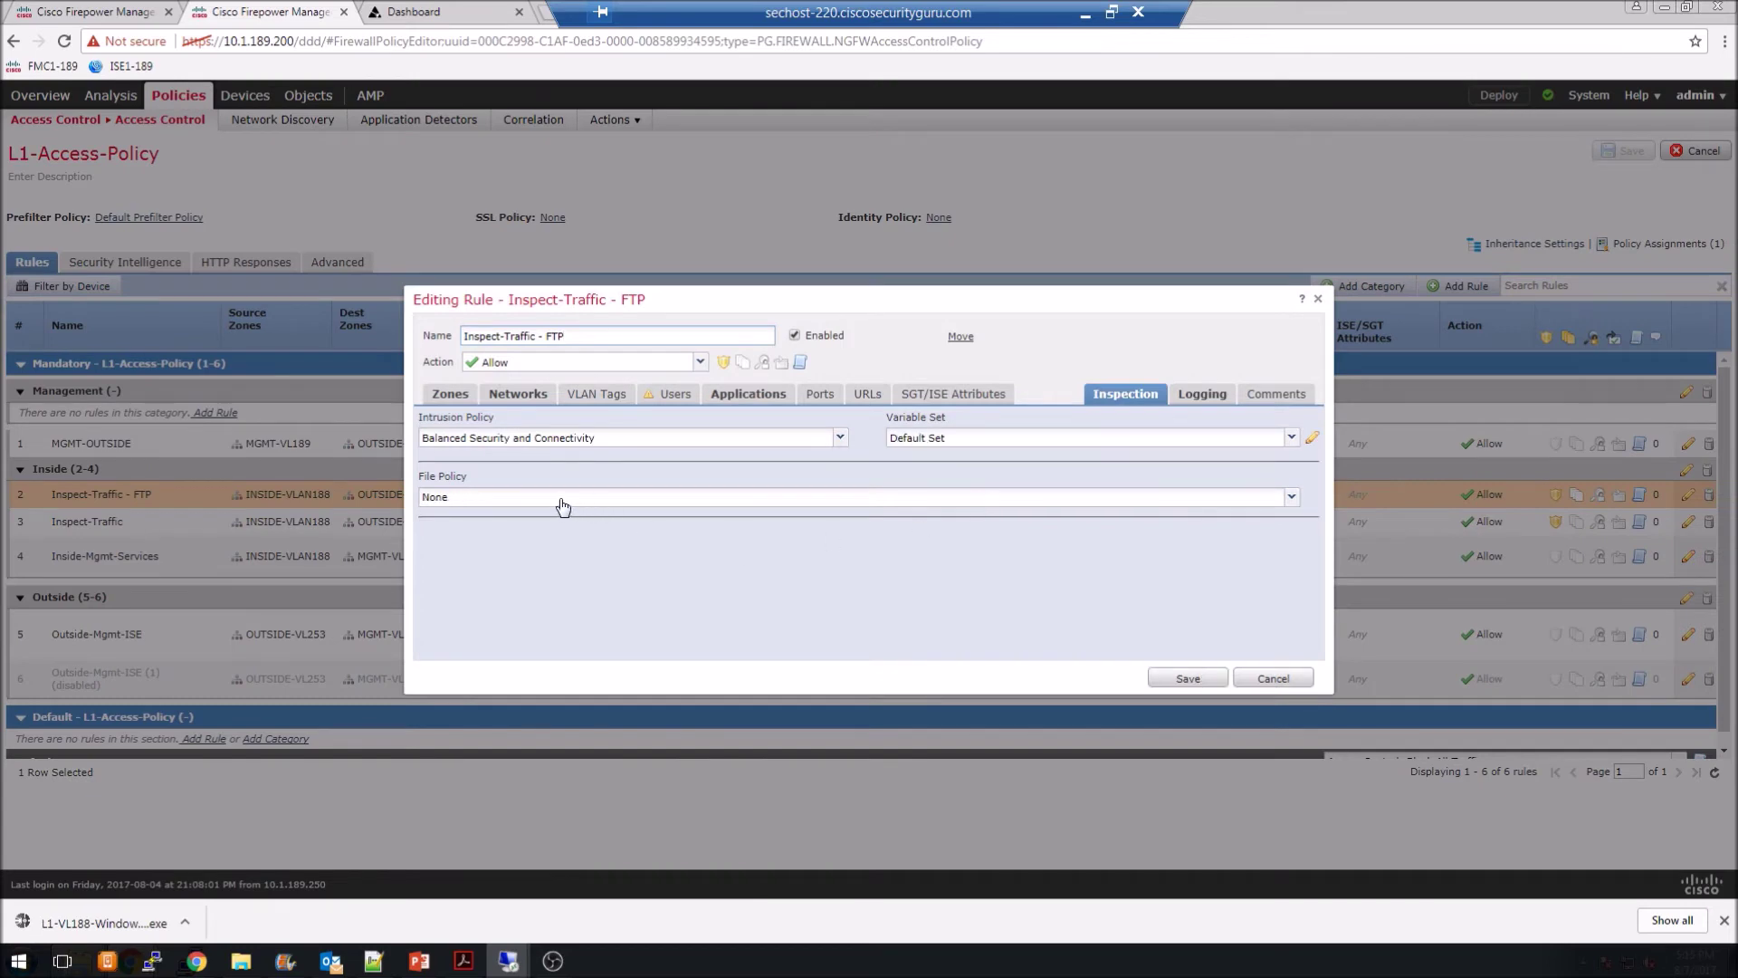
pyautogui.click(557, 498)
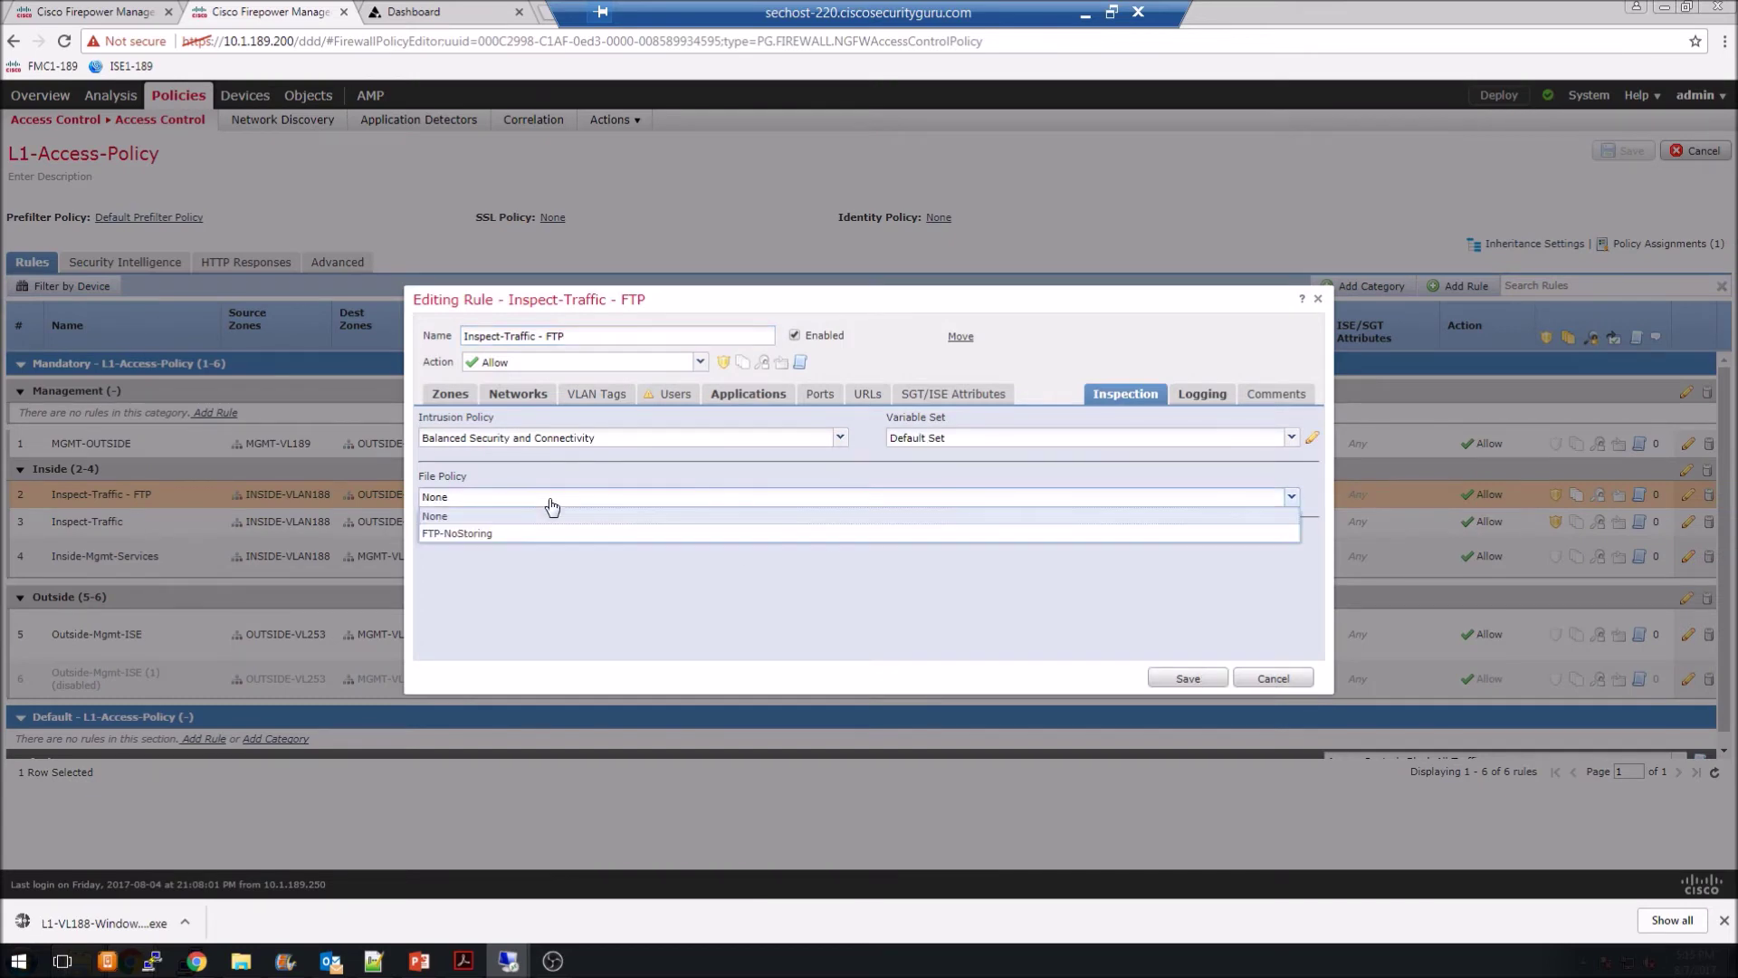
pyautogui.click(447, 536)
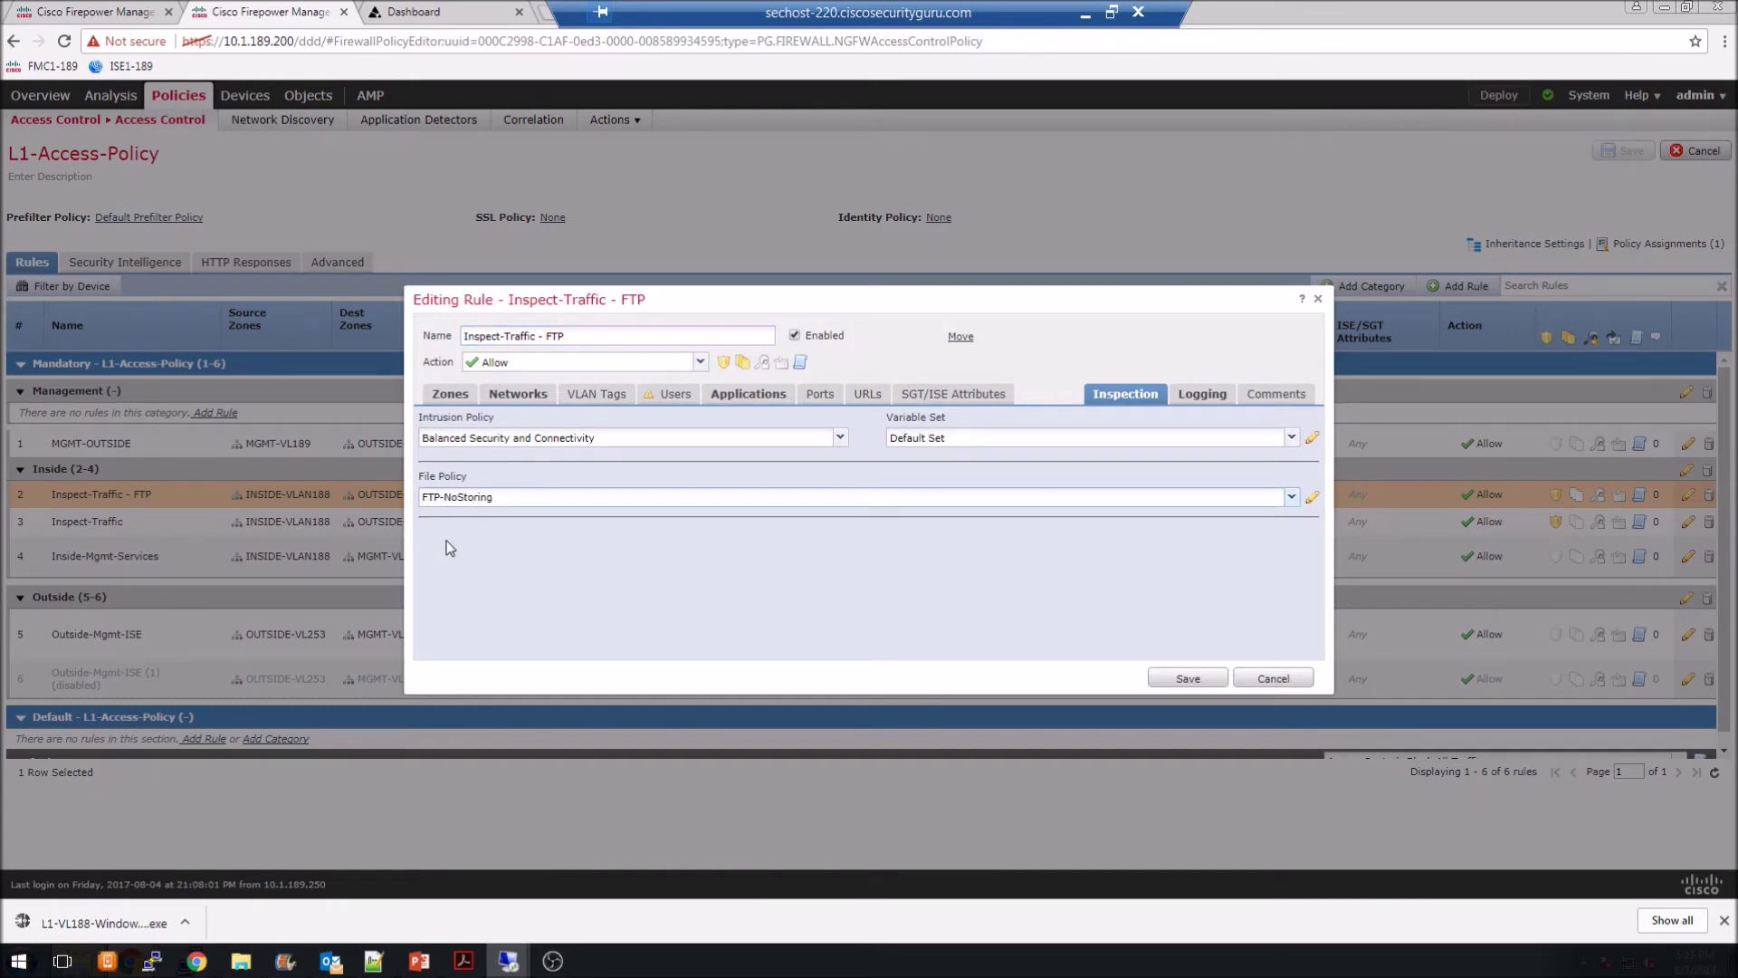
pyautogui.click(1178, 681)
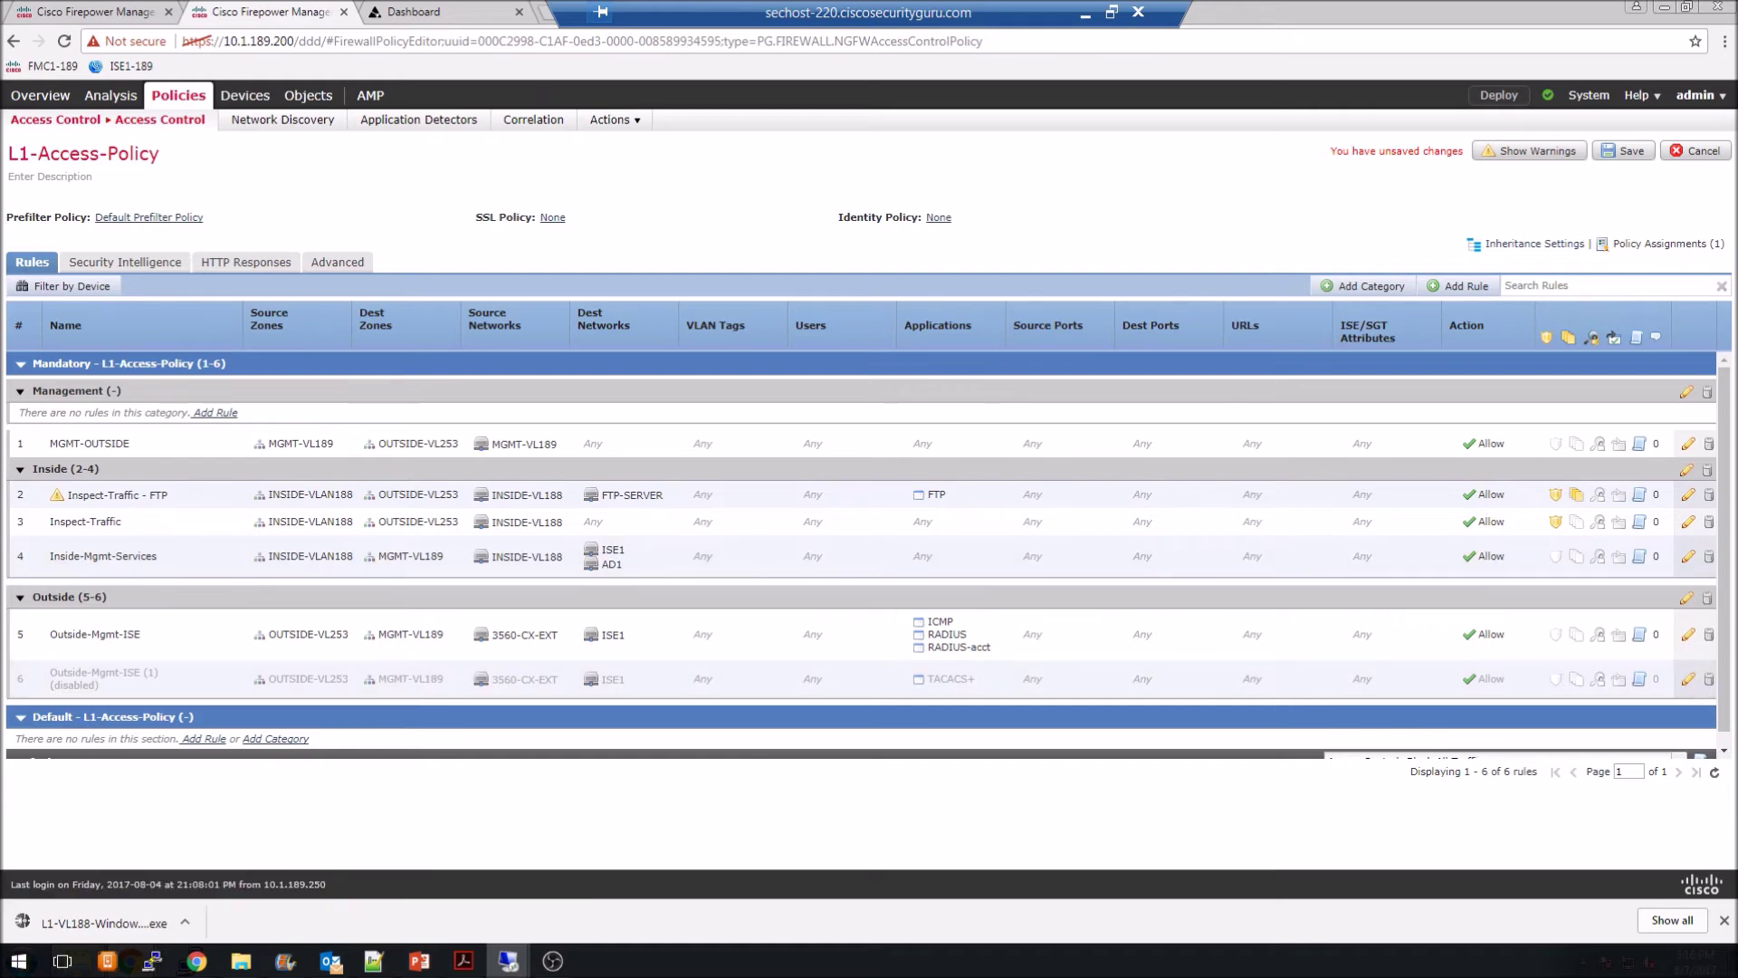
# Search 'FT' in the rule's applications, add FTP Data next to FTP, and save the rule
pyautogui.moveTo(58, 499)
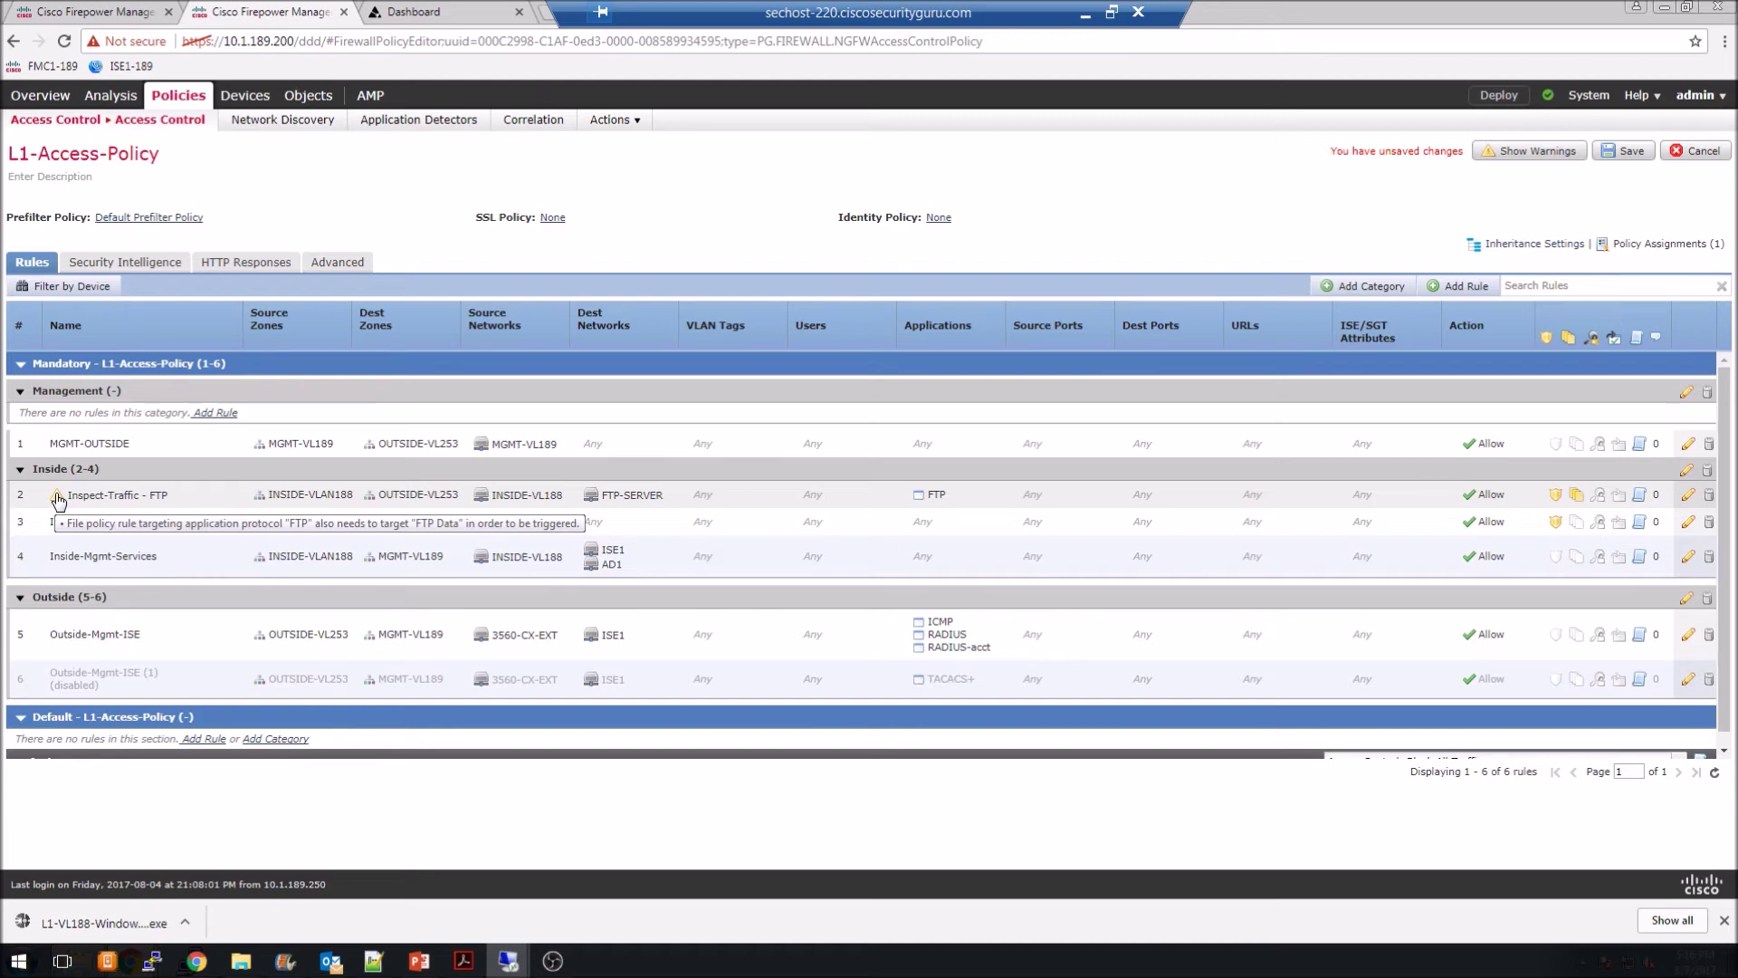
pyautogui.doubleClick(941, 504)
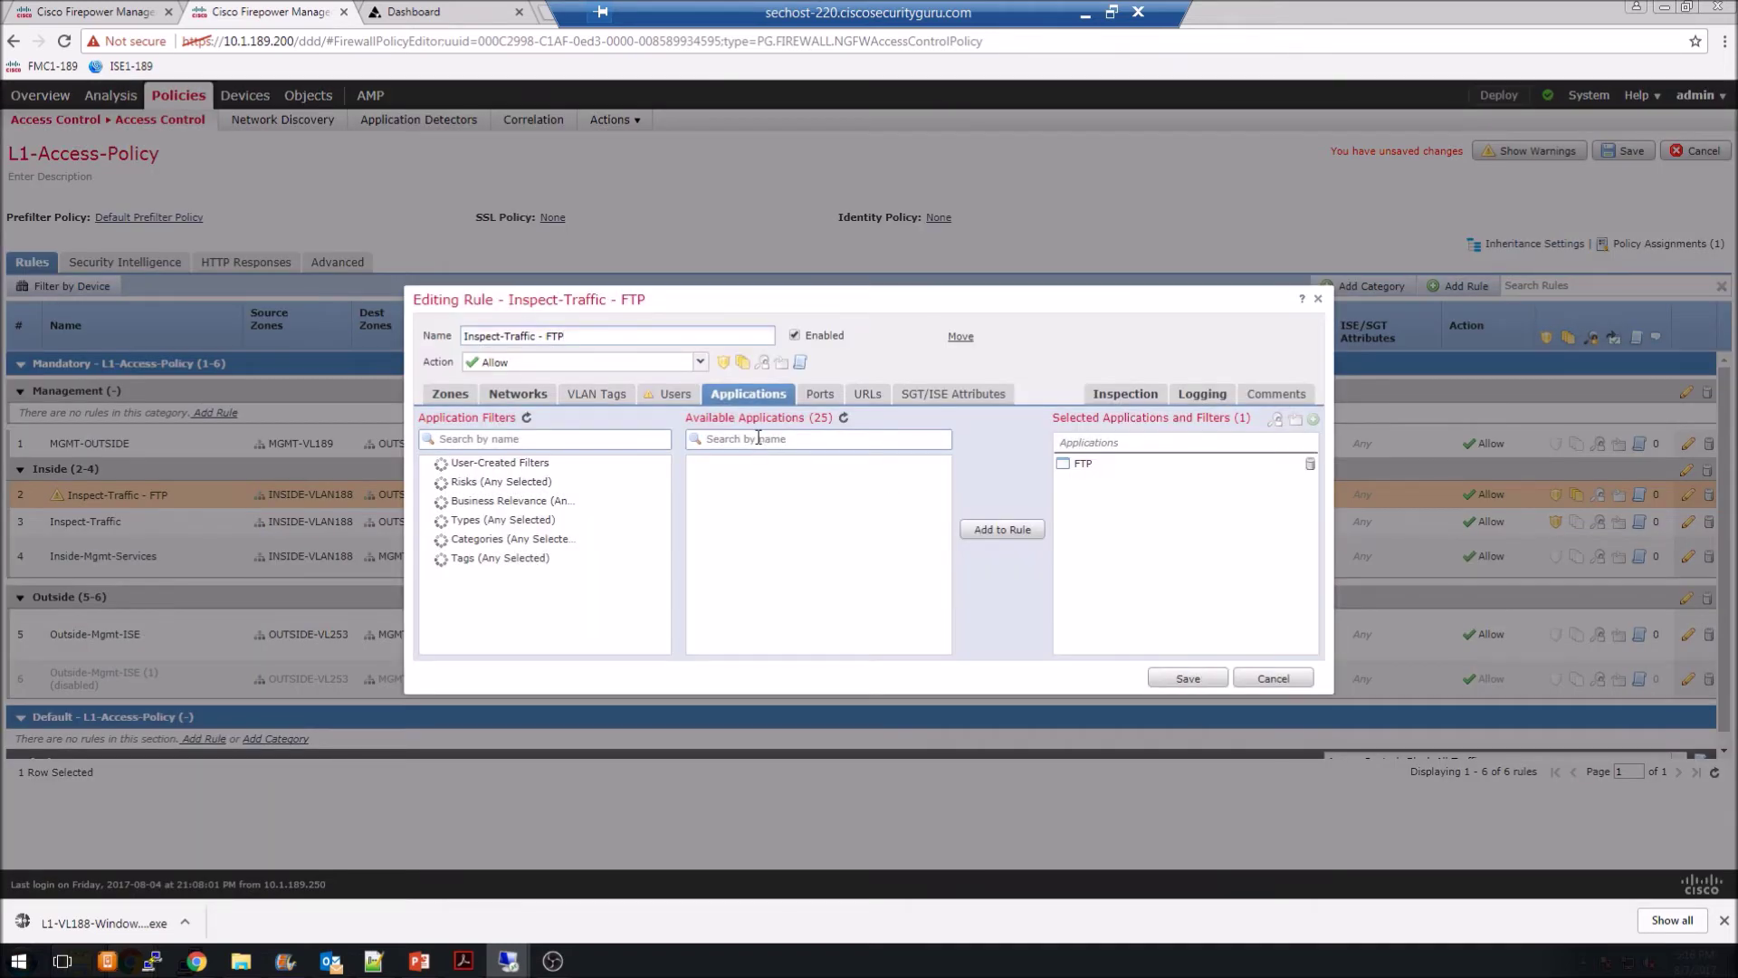
pyautogui.click(758, 437)
pyautogui.write('FTP')
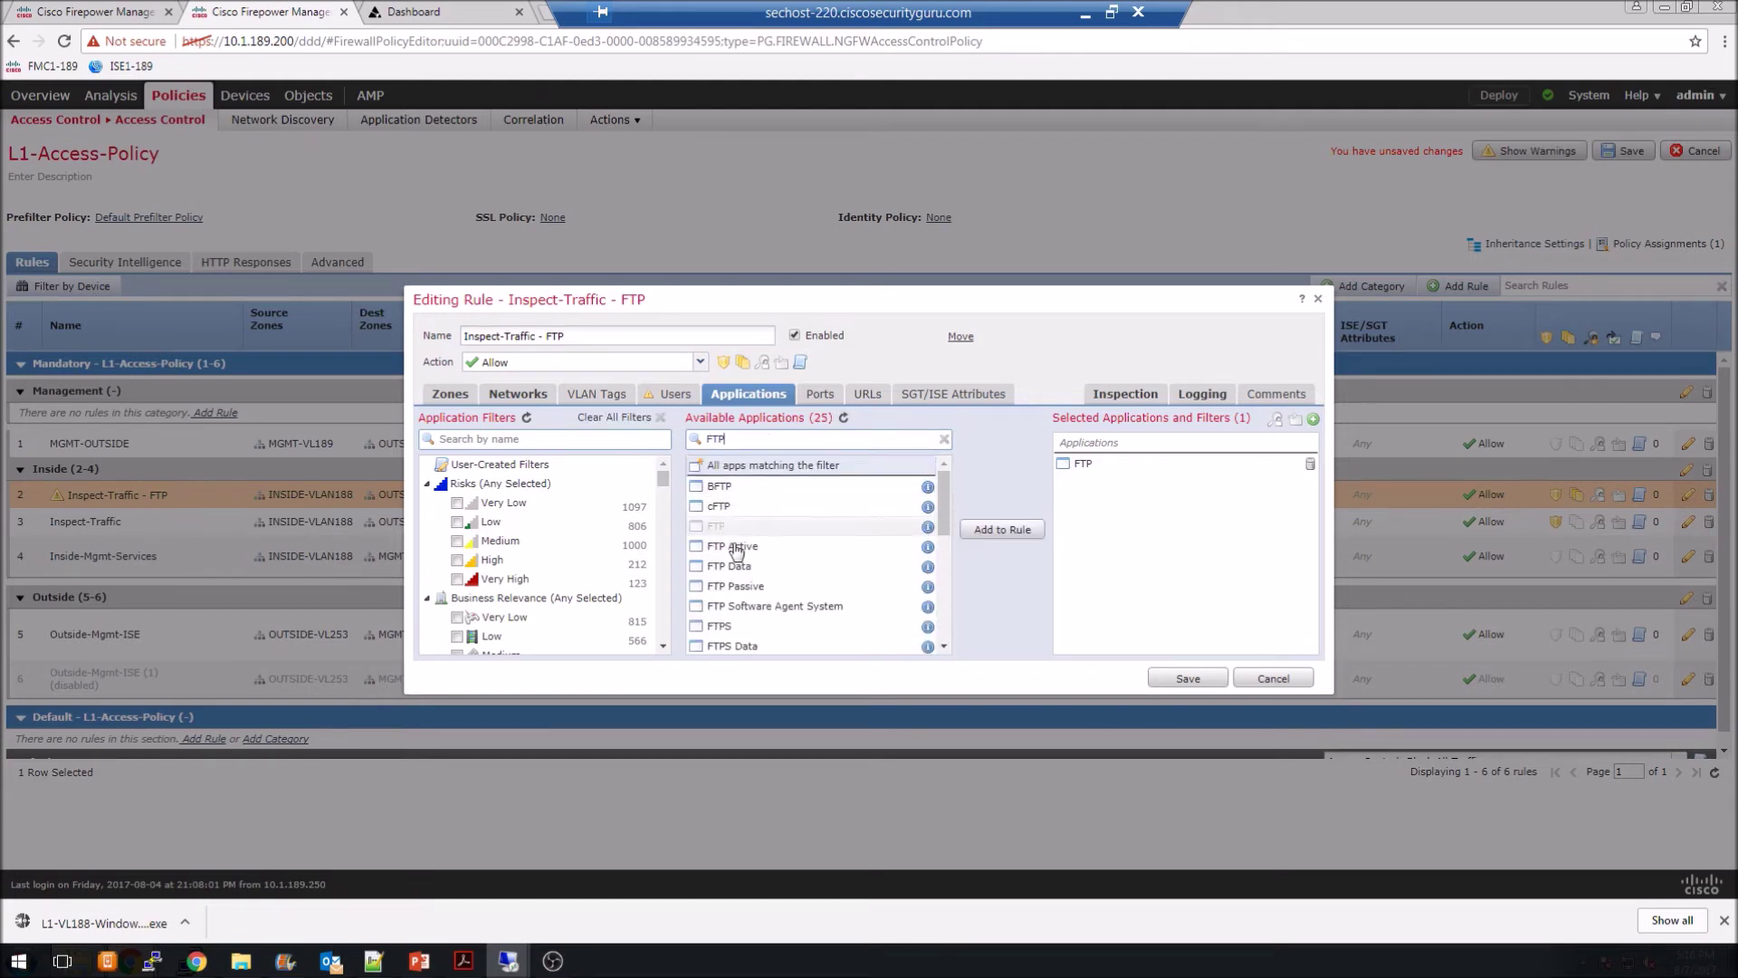
pyautogui.click(730, 565)
pyautogui.click(1002, 530)
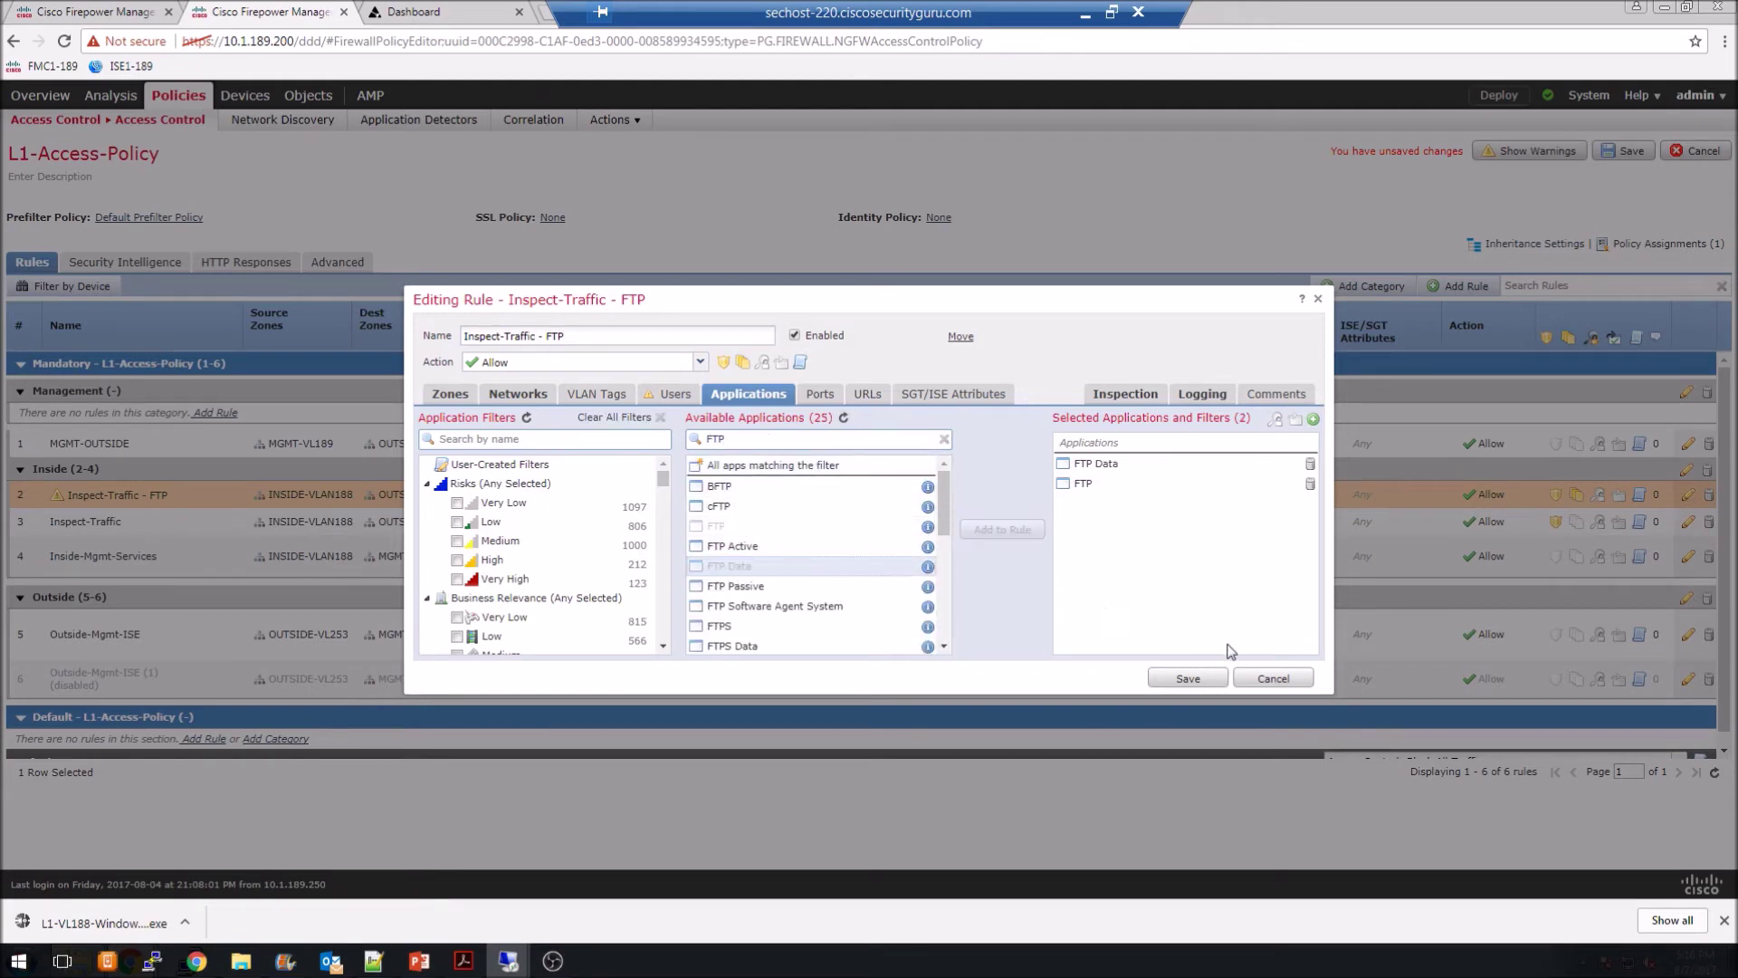
pyautogui.click(1163, 683)
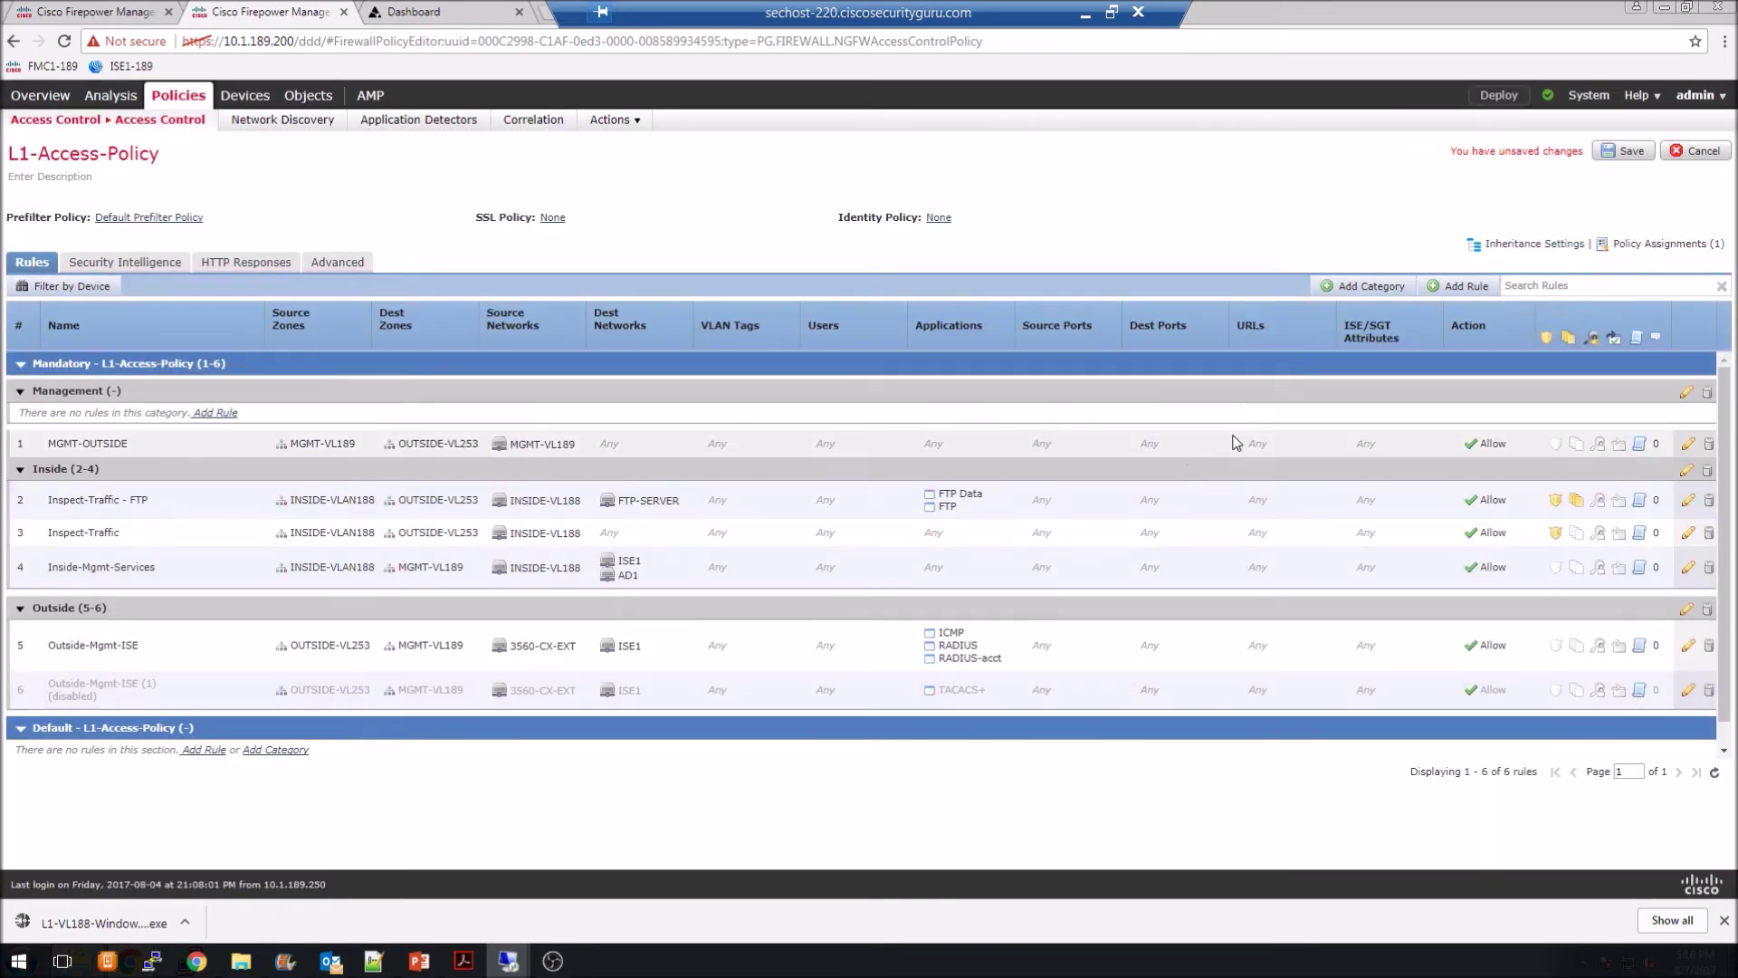
# Save L1-Access-Policy and deploy the pending policy changes to the L1-FTD1 device
pyautogui.click(1625, 151)
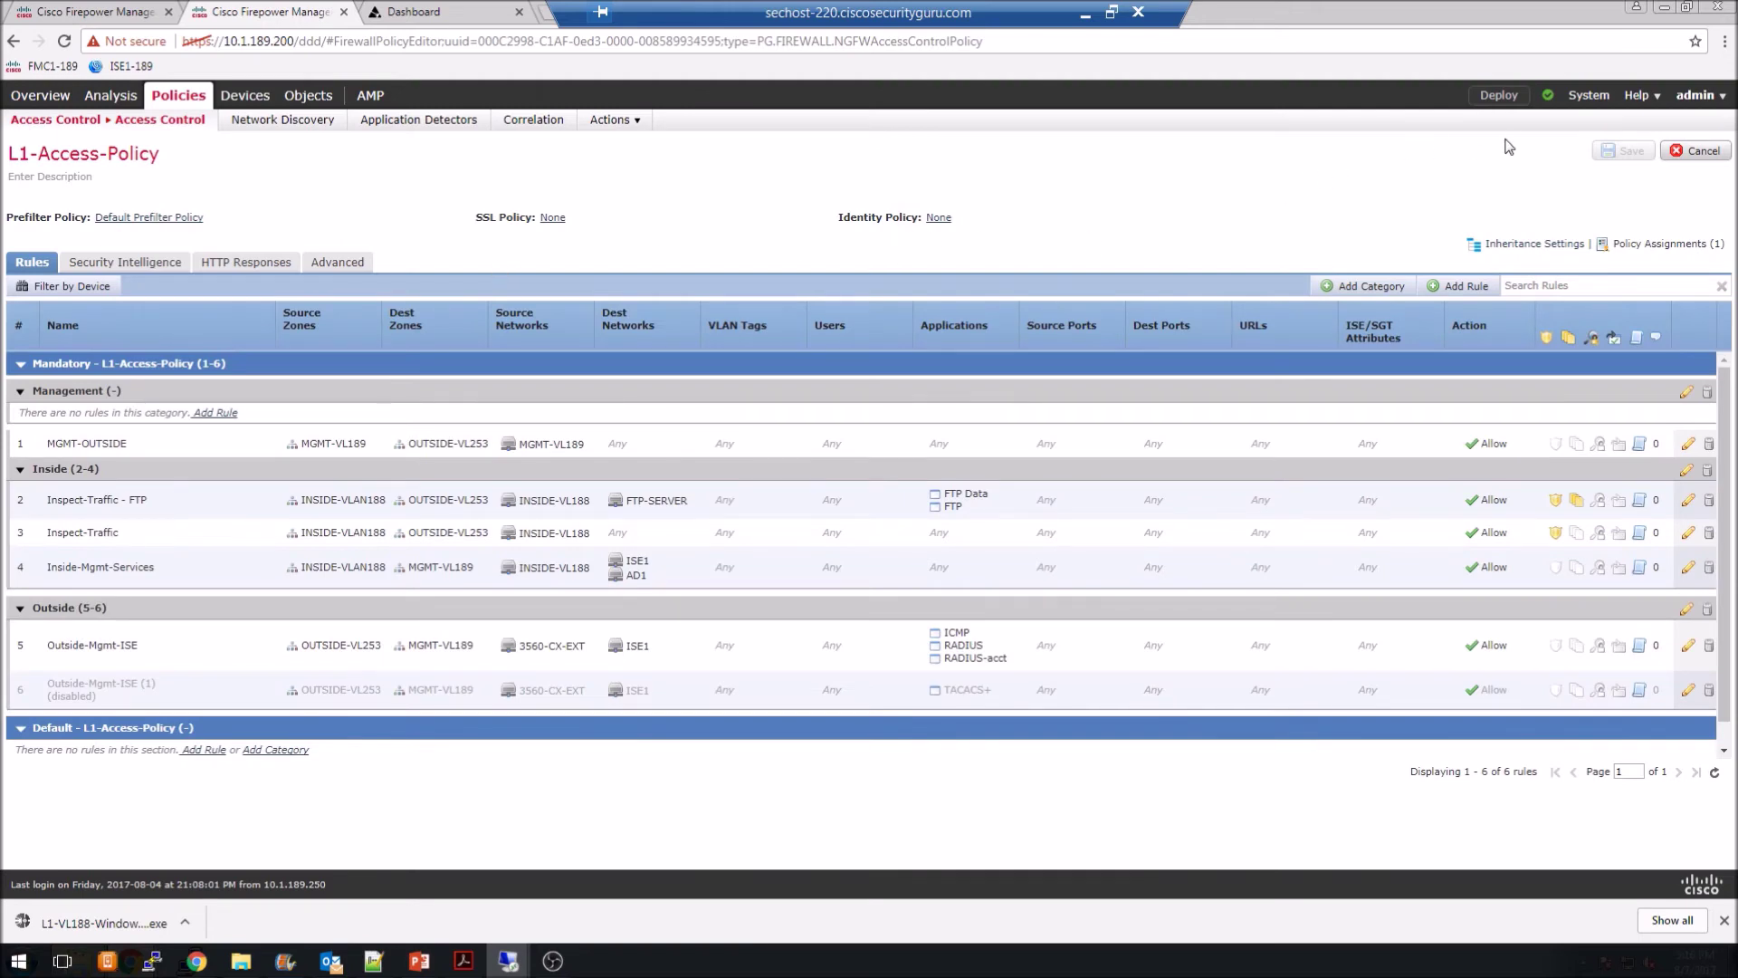
pyautogui.click(1499, 96)
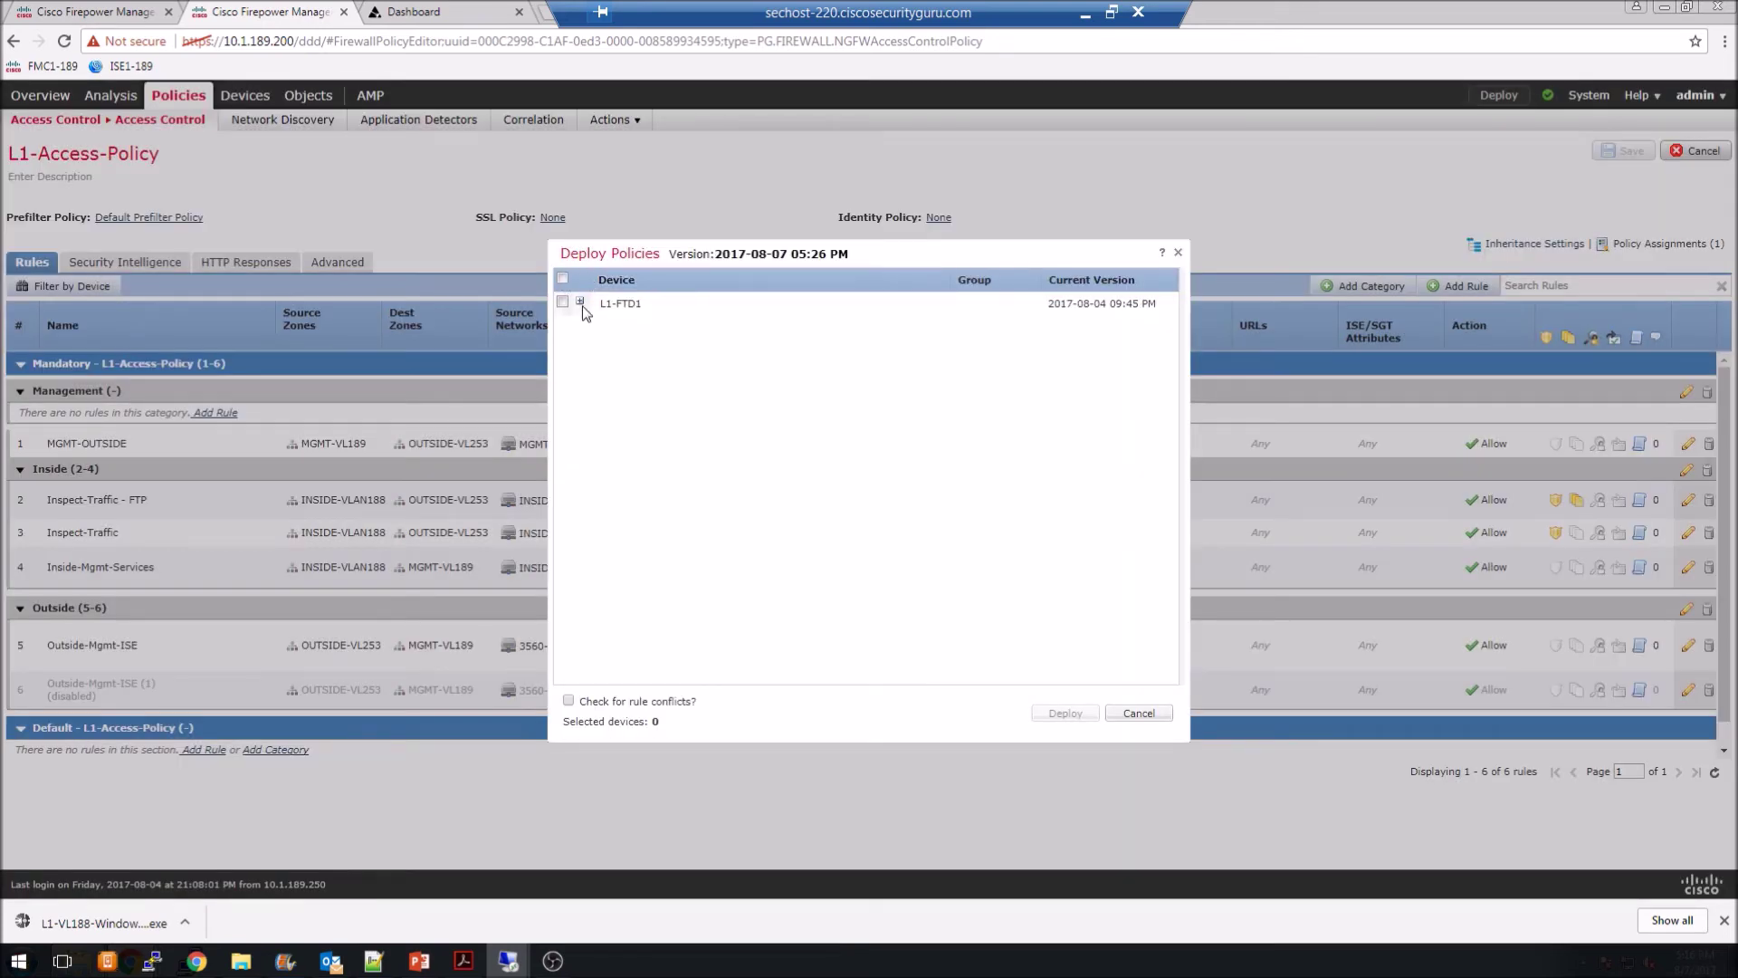
pyautogui.click(581, 302)
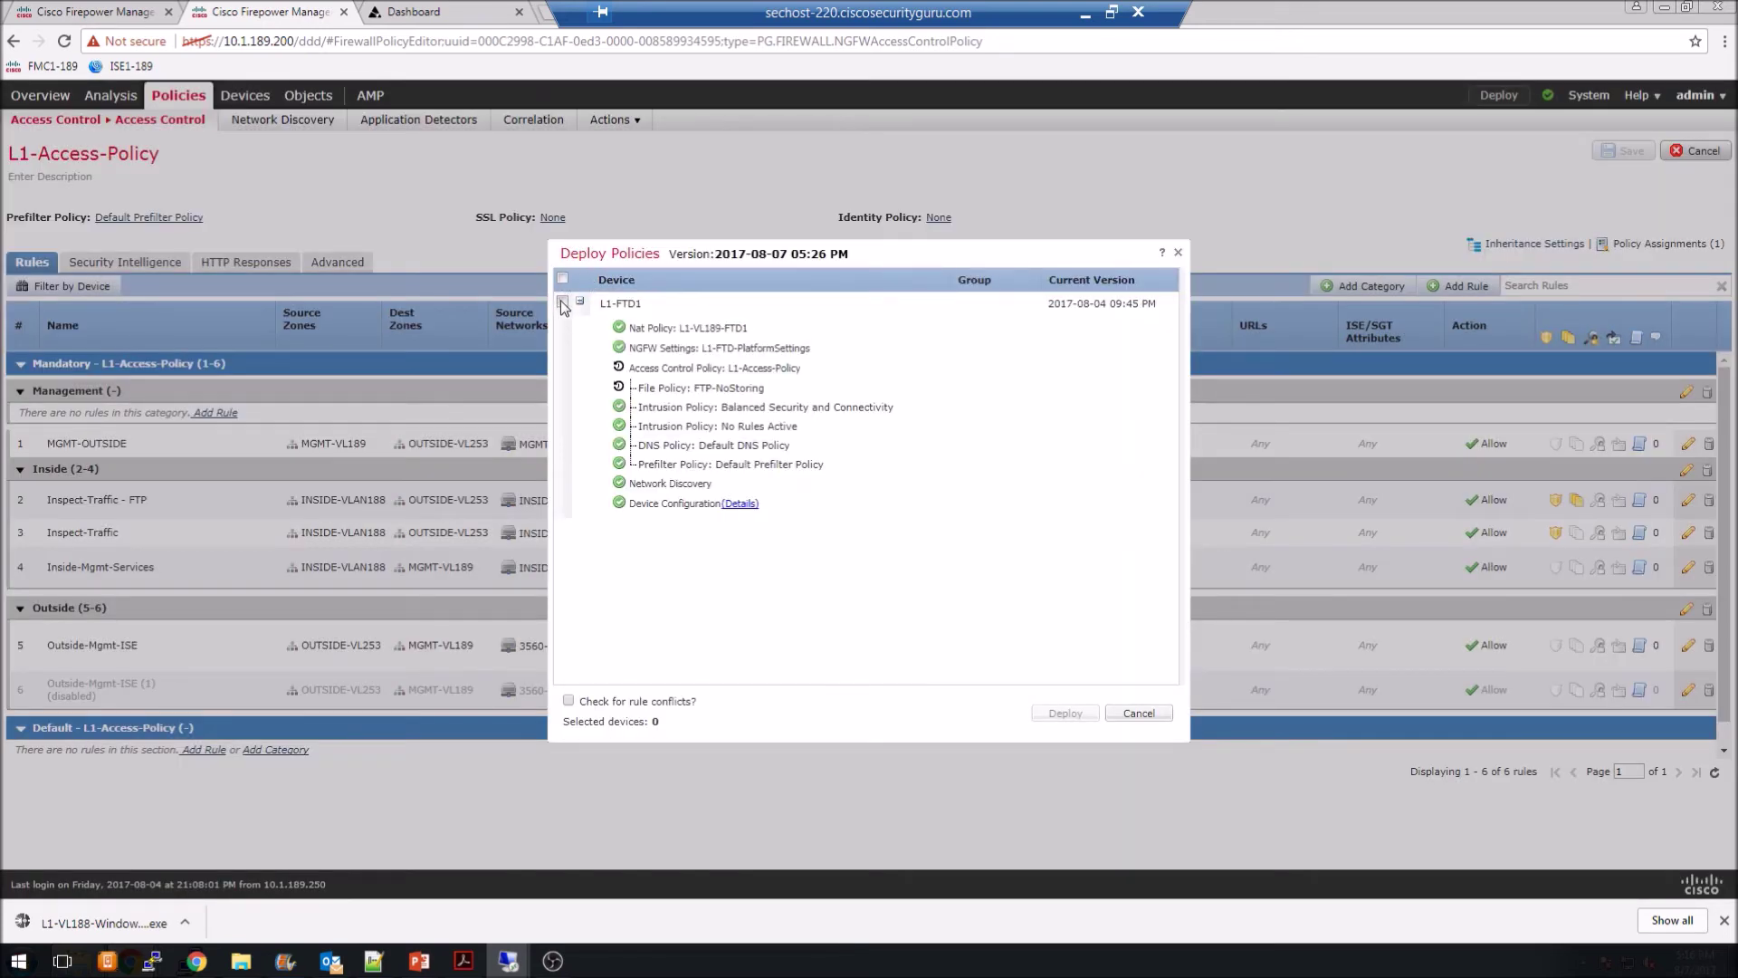
pyautogui.click(562, 301)
pyautogui.click(1056, 713)
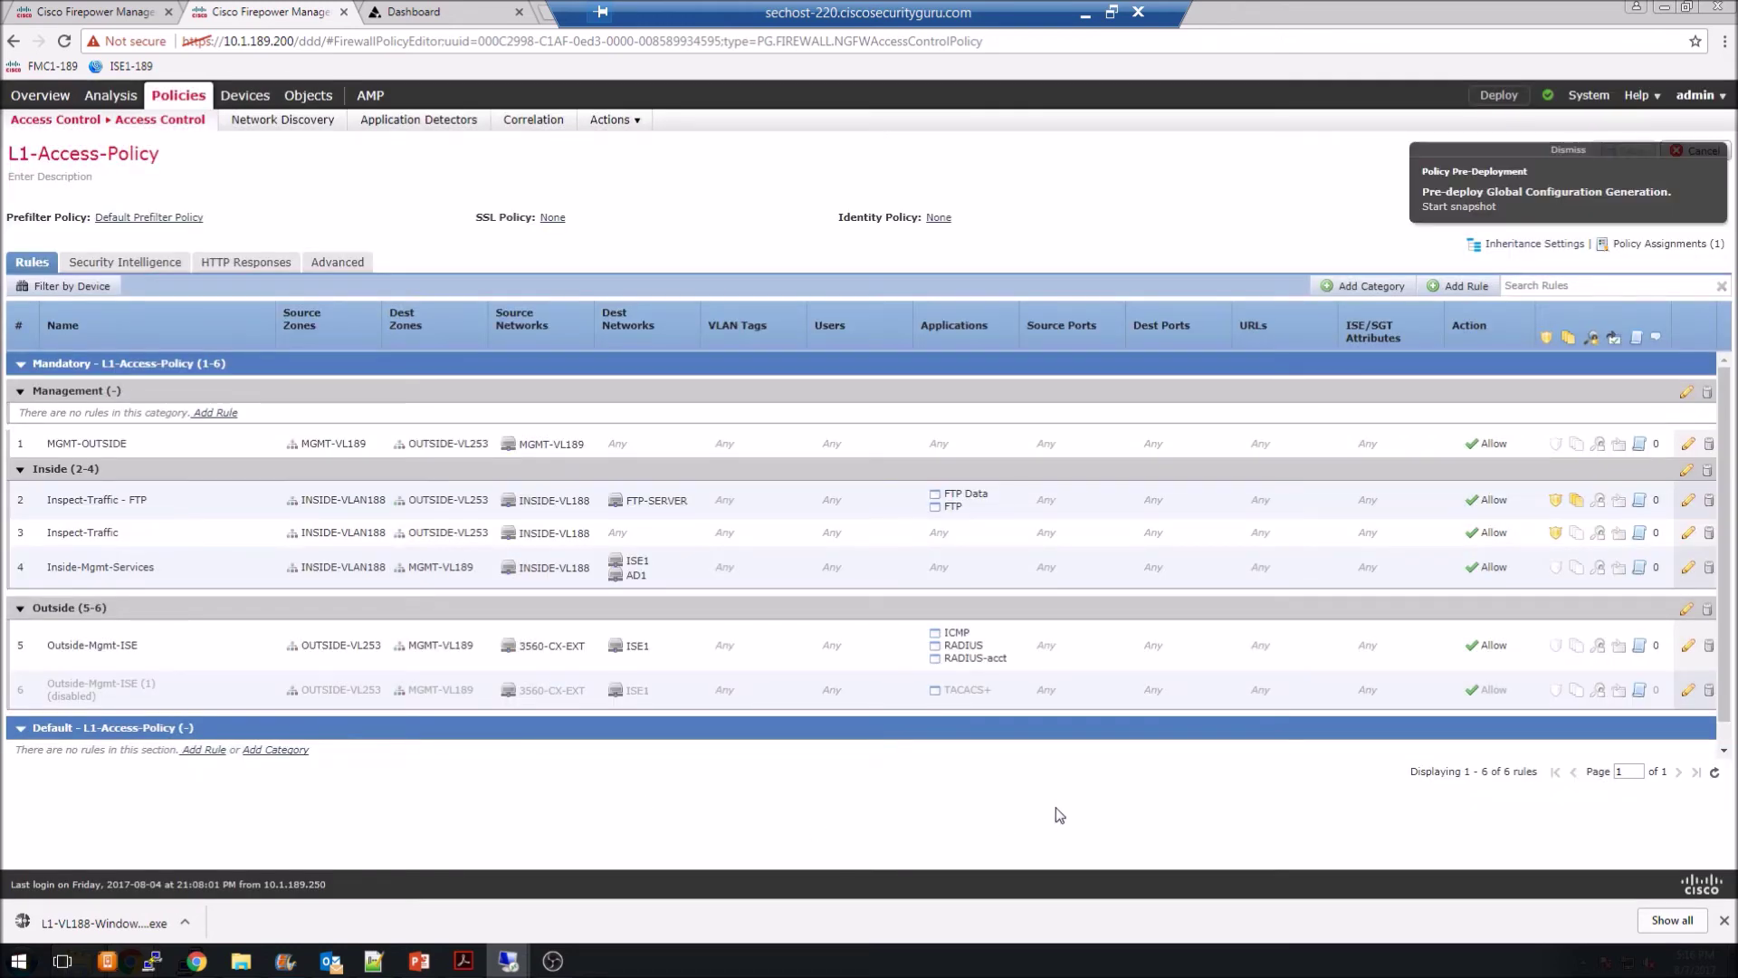
pyautogui.click(1574, 155)
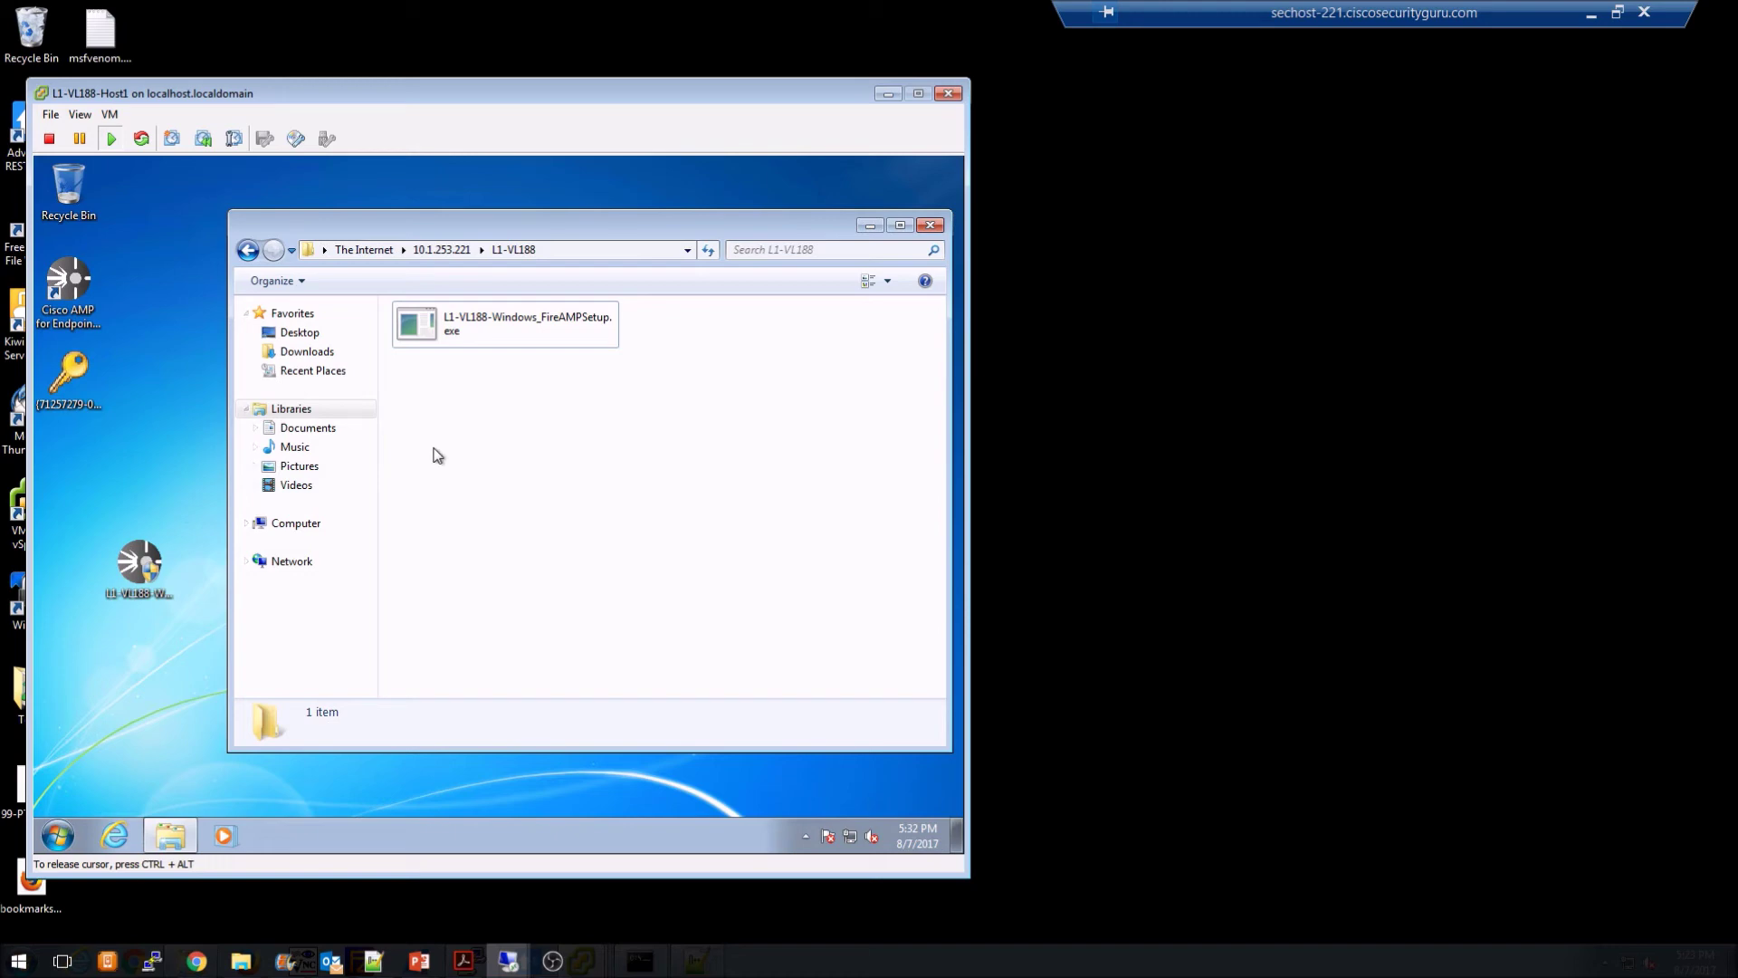
# Back at 10.1.253.221, copy the desktop installer into Cloudlock; the upload fails with connection reset
pyautogui.press('BackSpace')
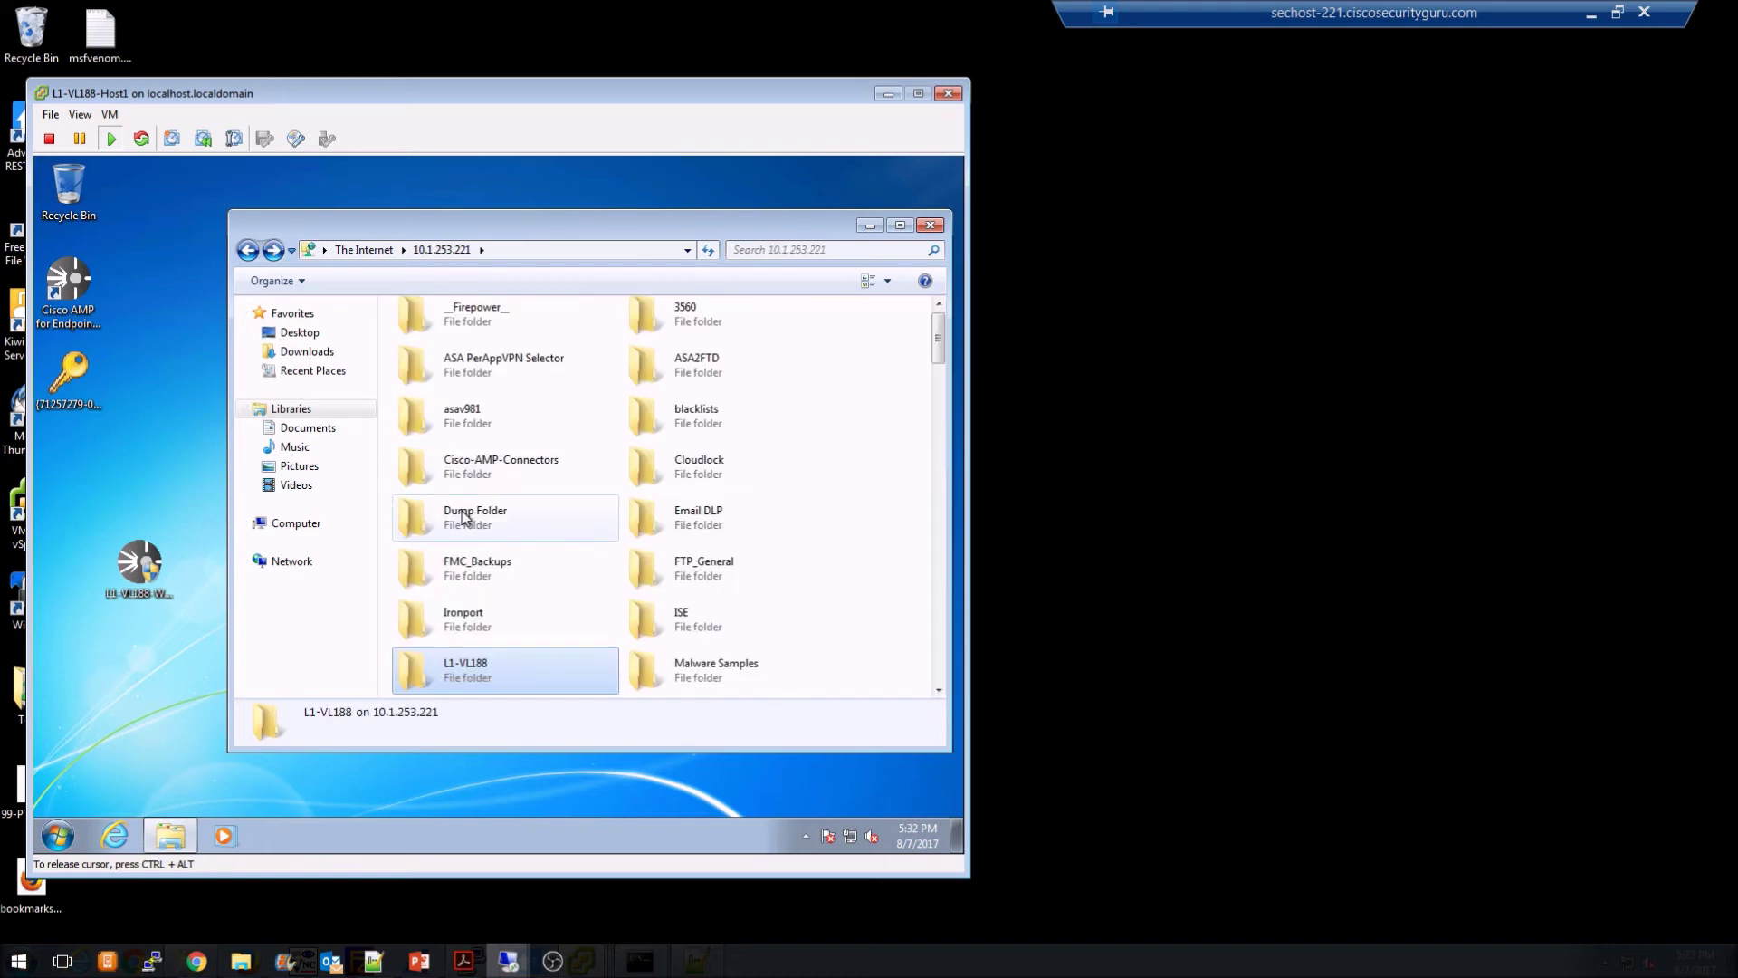
pyautogui.moveTo(138, 563); pyautogui.dragTo(806, 471)
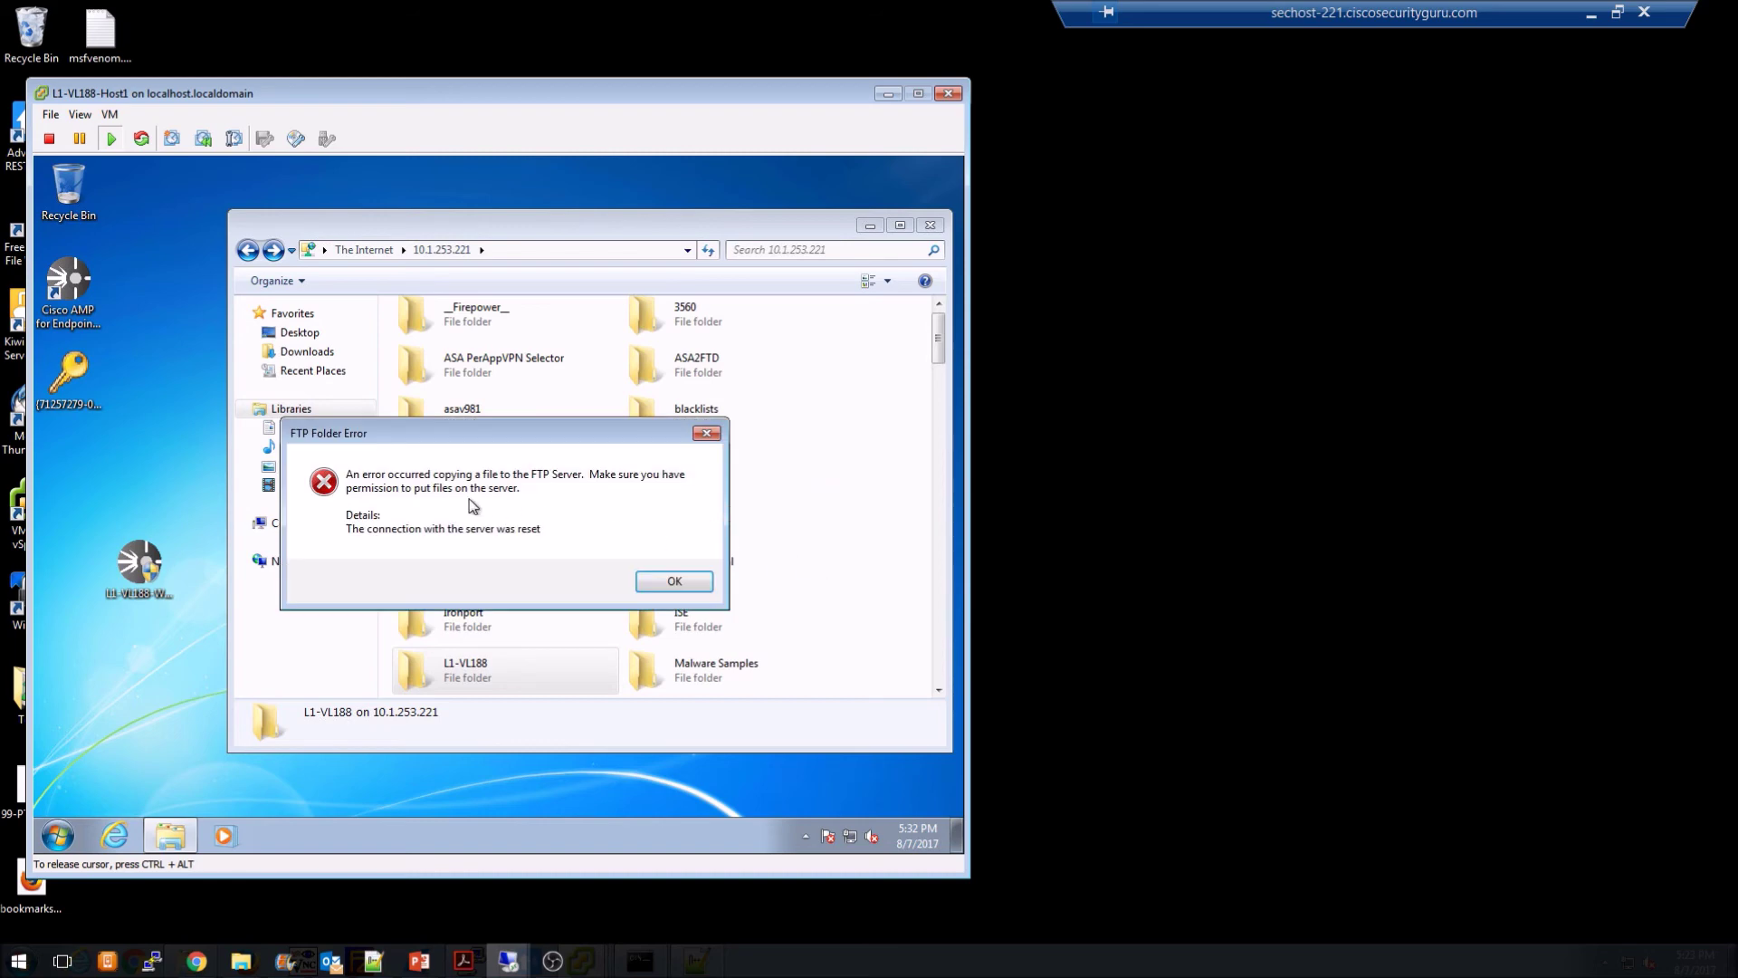
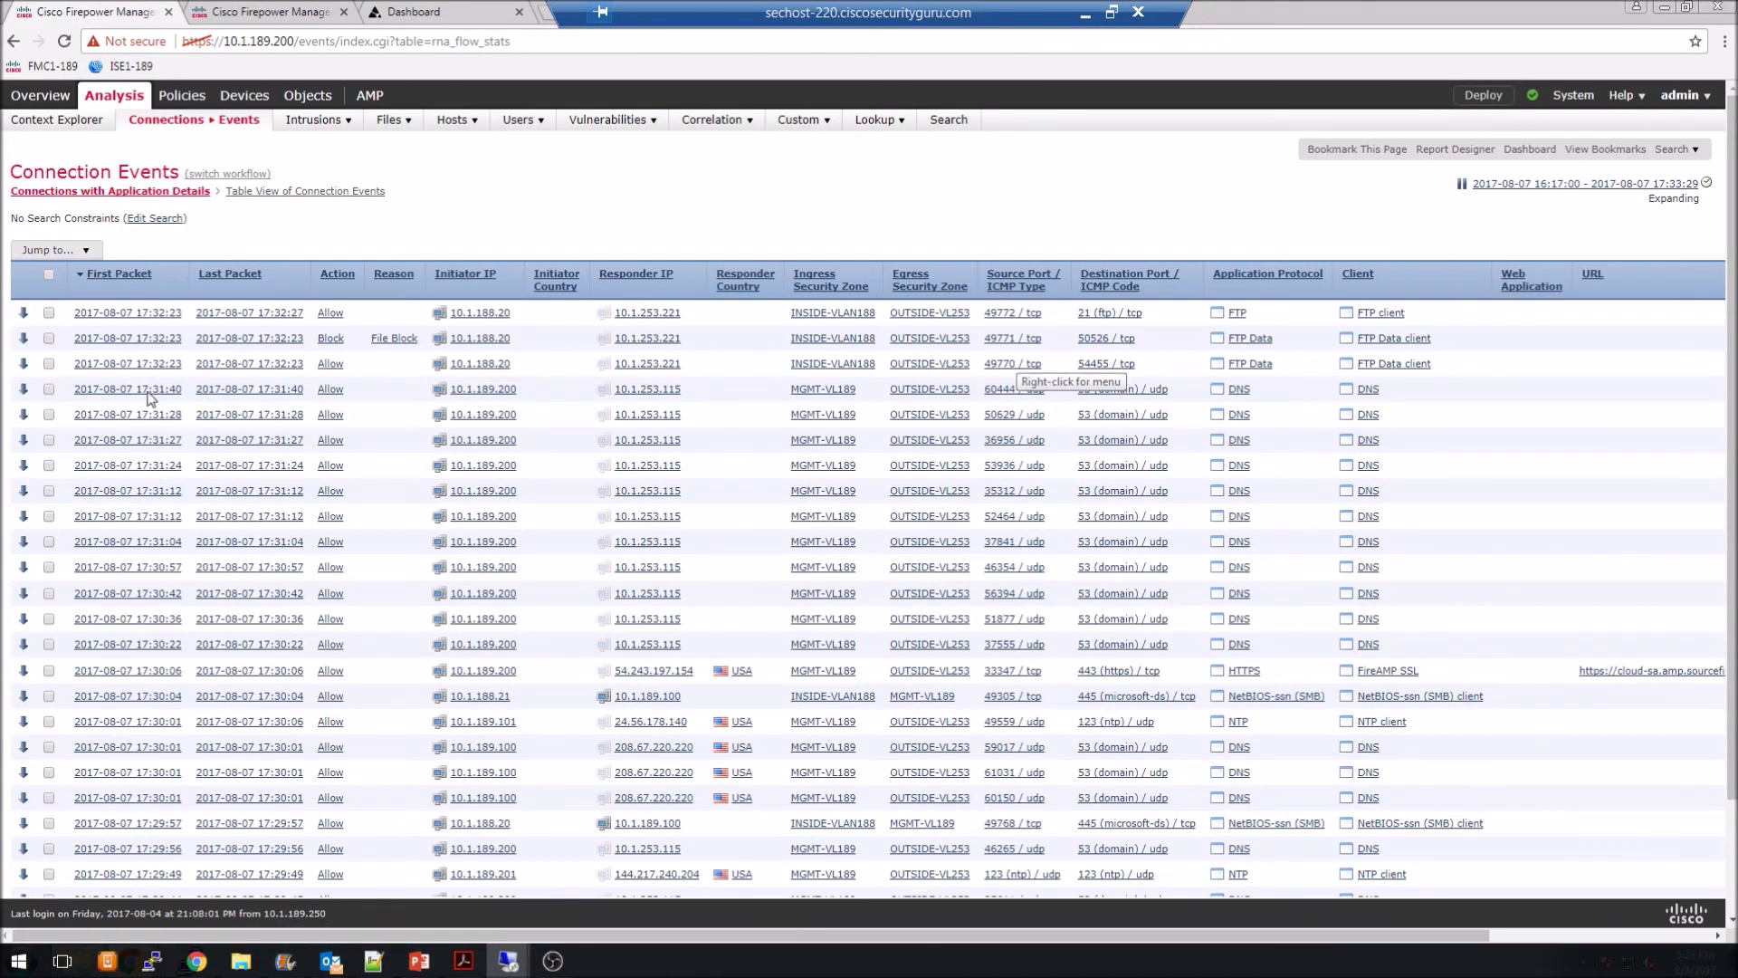
# Select the Block / File Block FTP Data connection event and view only that event
pyautogui.click(49, 338)
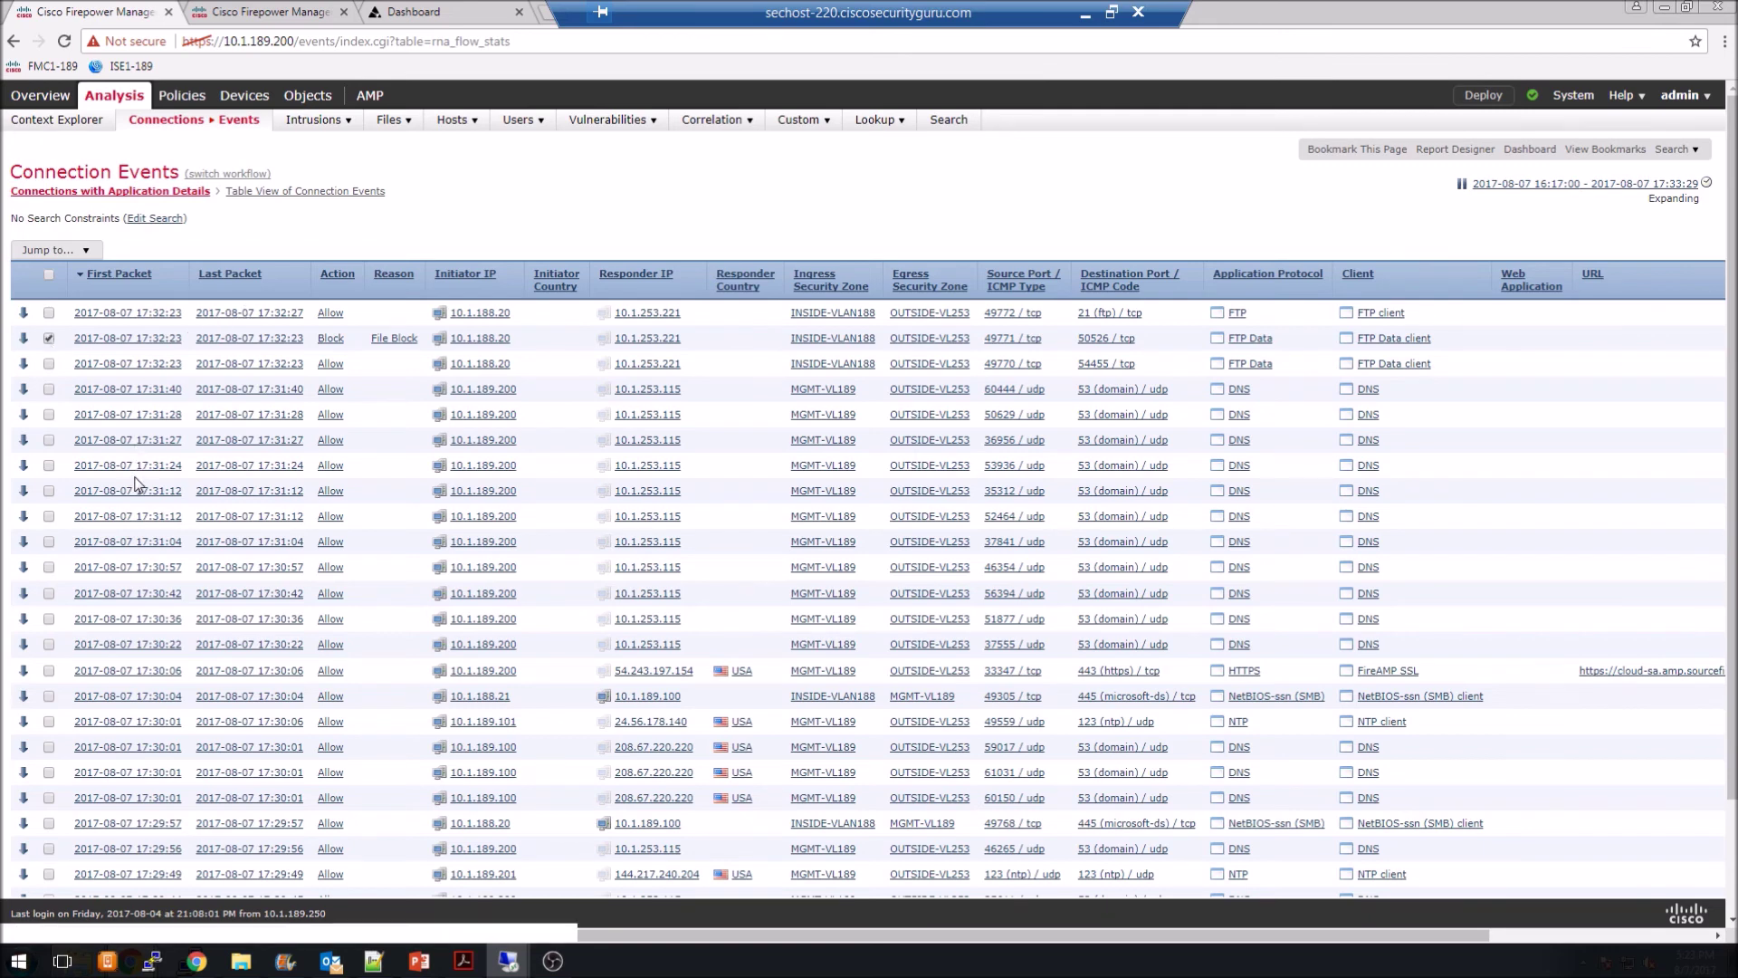
pyautogui.scroll(-1, 170, 690)
pyautogui.scroll(-3, 170, 690)
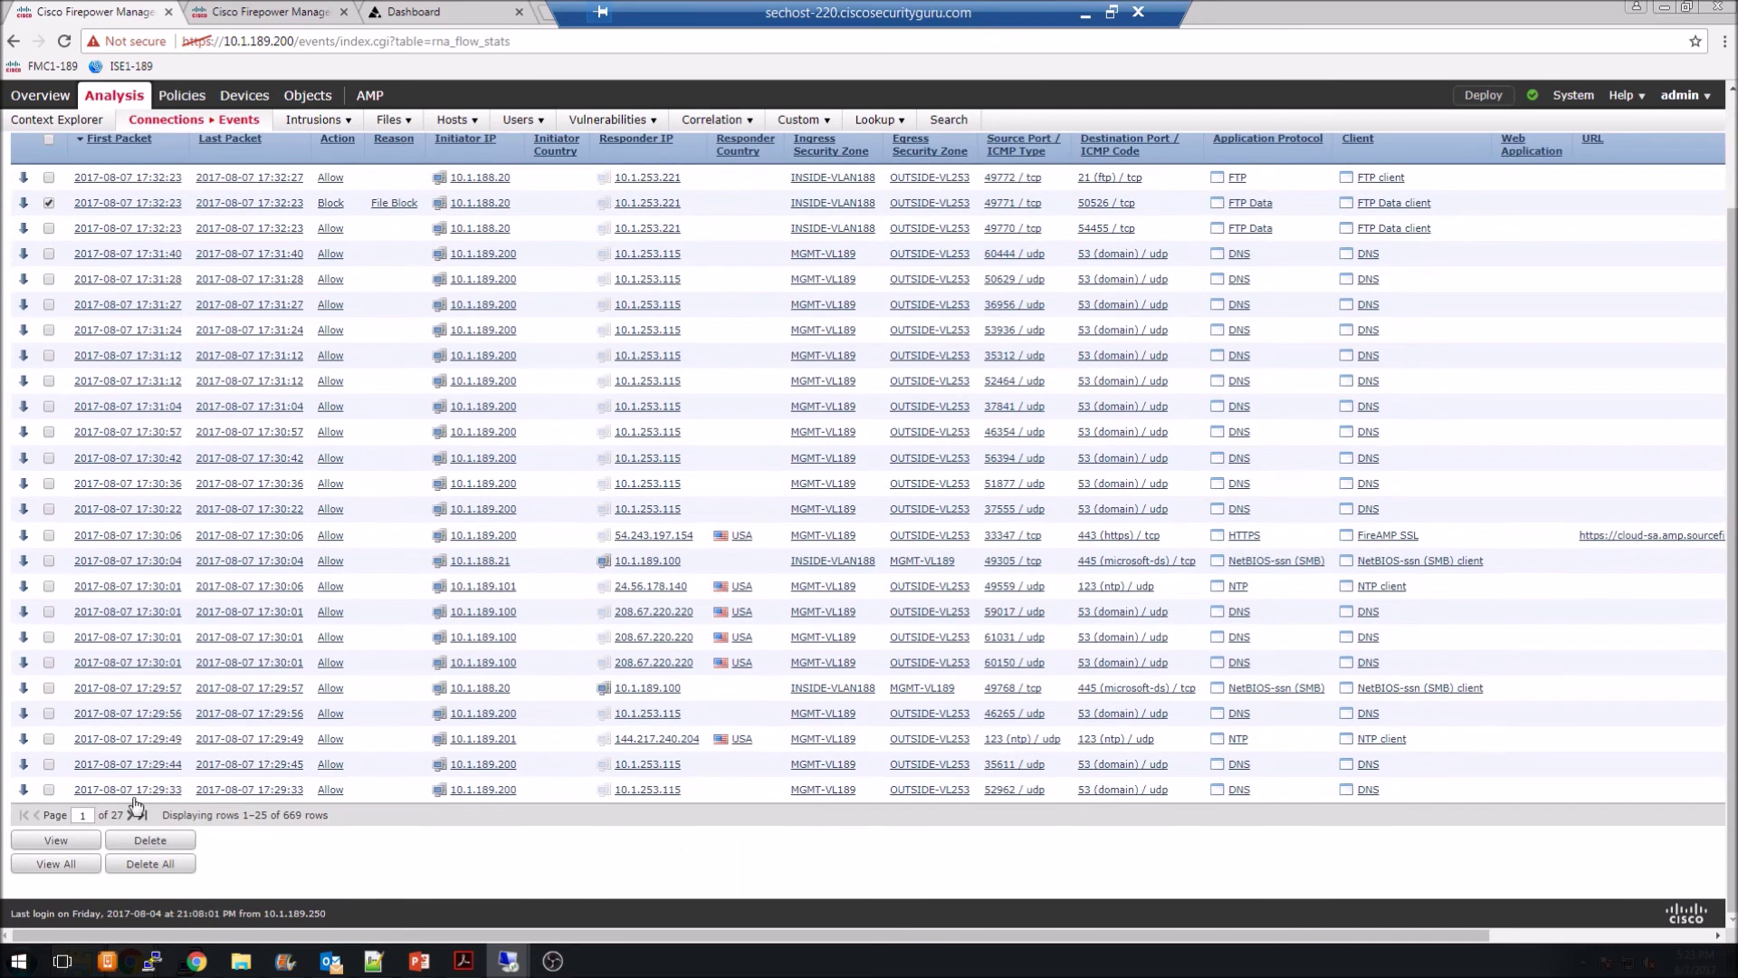
pyautogui.click(61, 842)
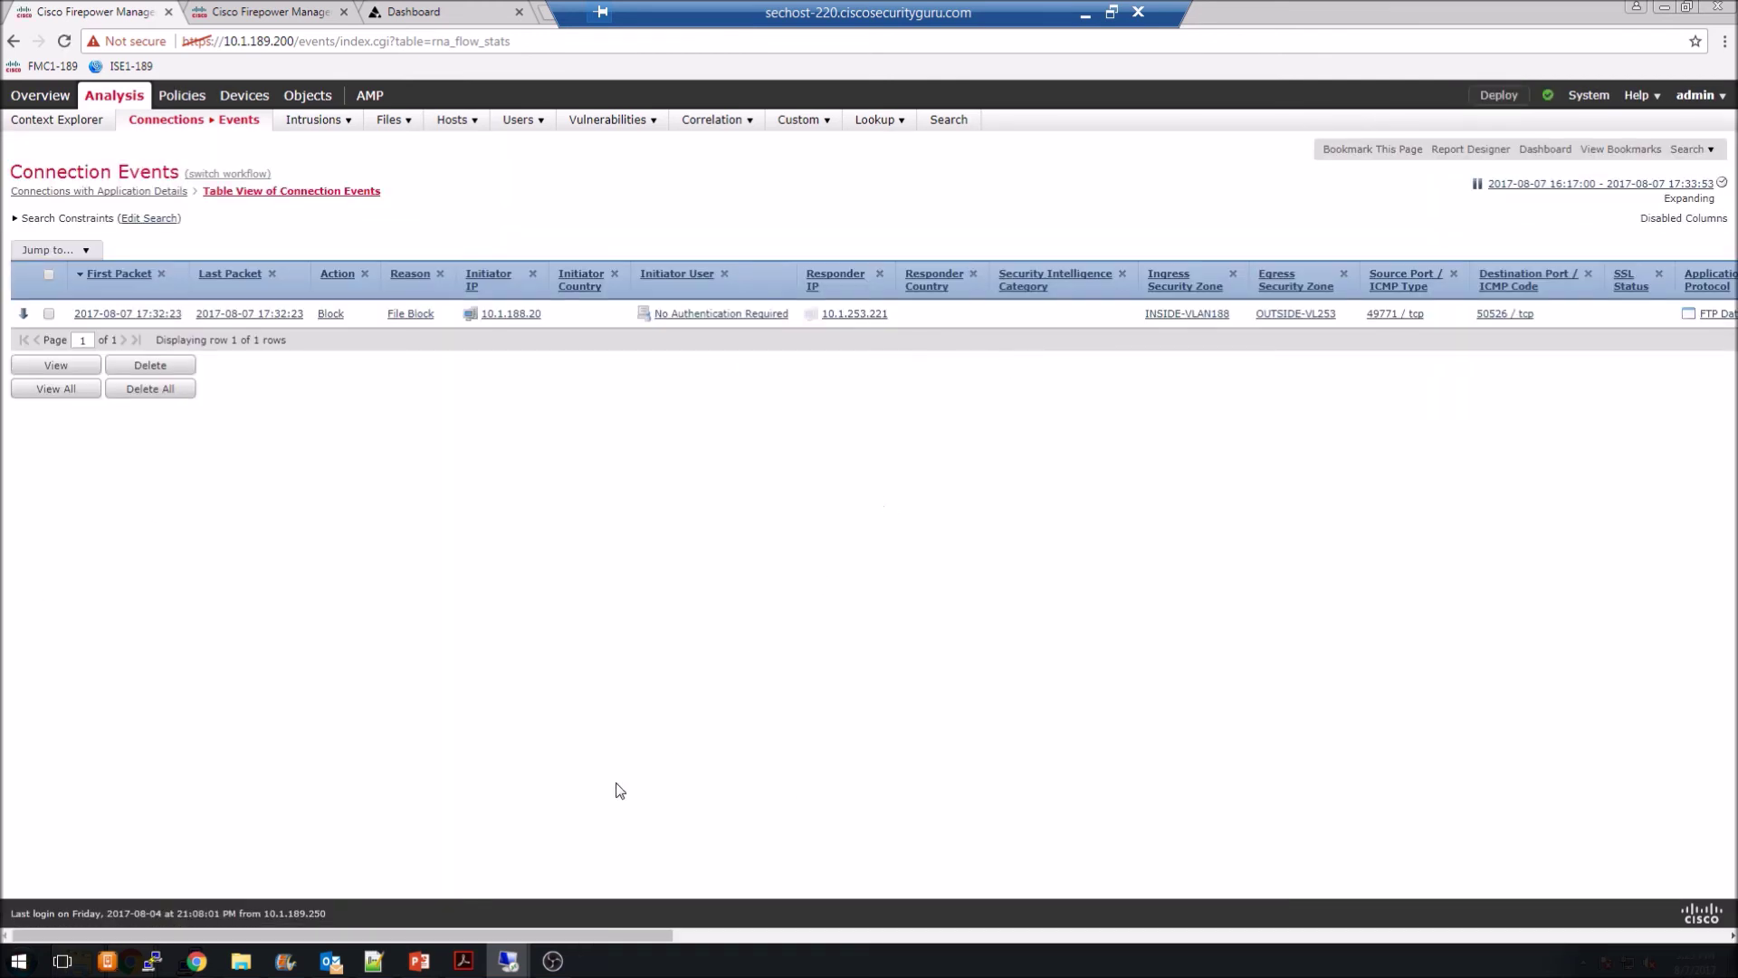
# Scroll the event table right to show policy L1-Access-Policy and rule Inspect-Traffic - FTP
pyautogui.moveTo(444, 933); pyautogui.dragTo(1170, 937)
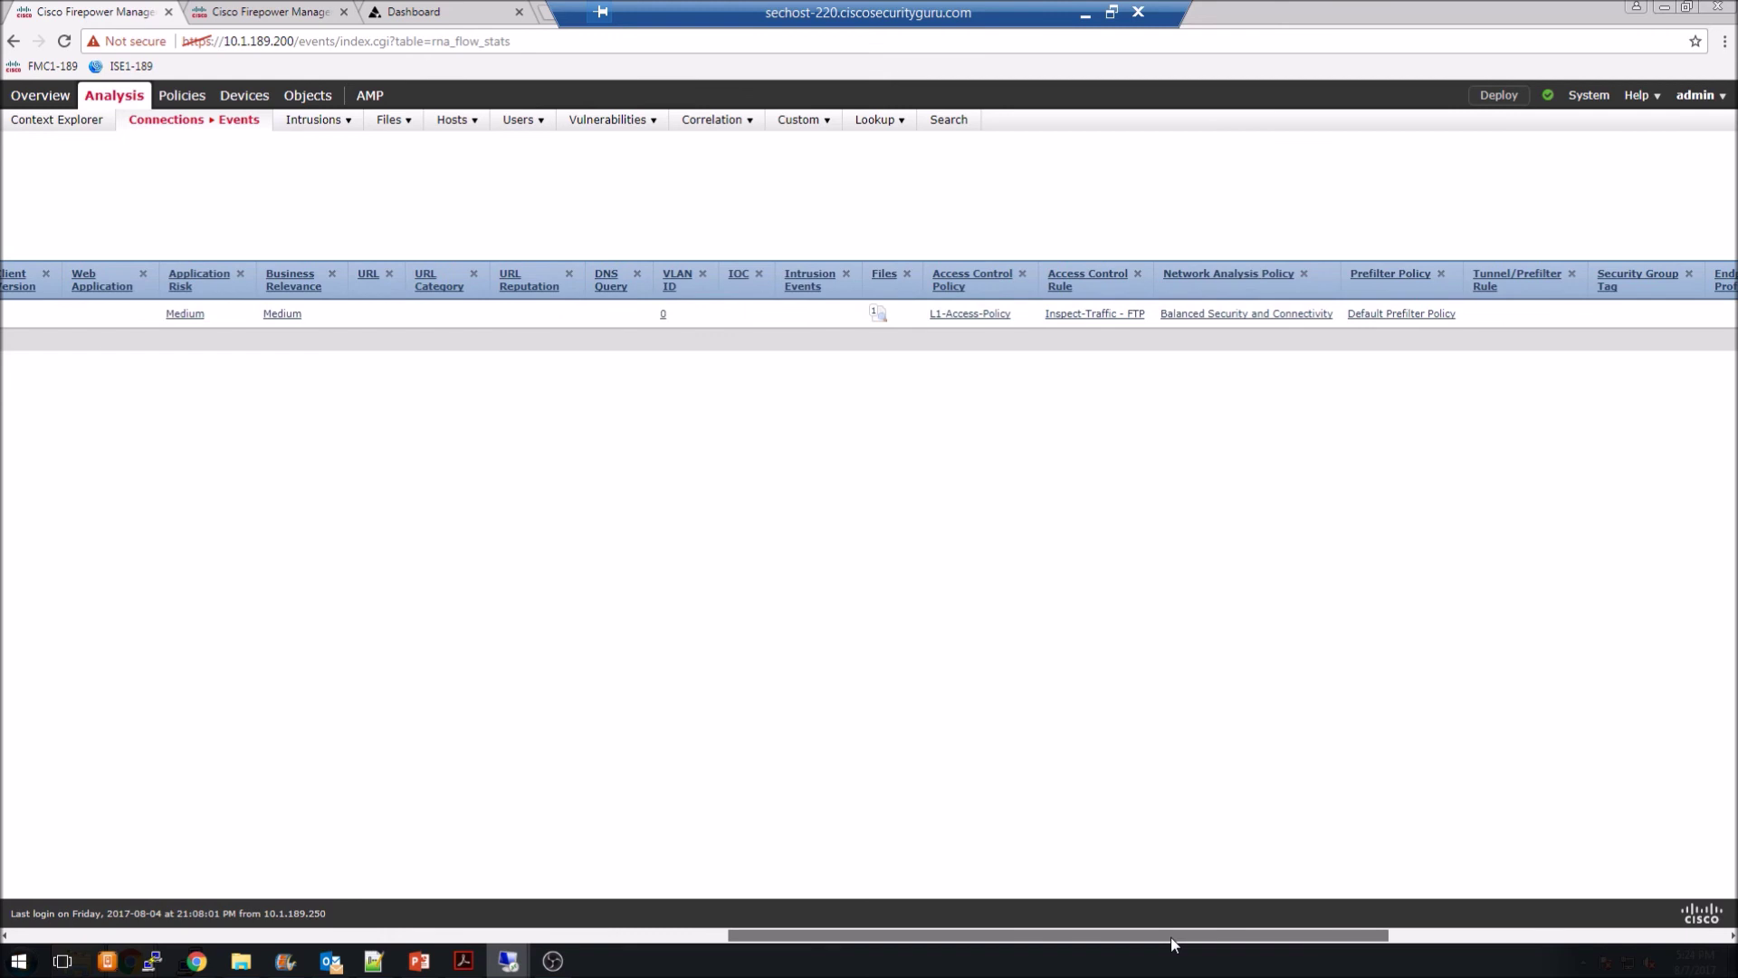
# Open this connection's file events and select the Executables entry for the blocked MSEXE file
pyautogui.click(878, 316)
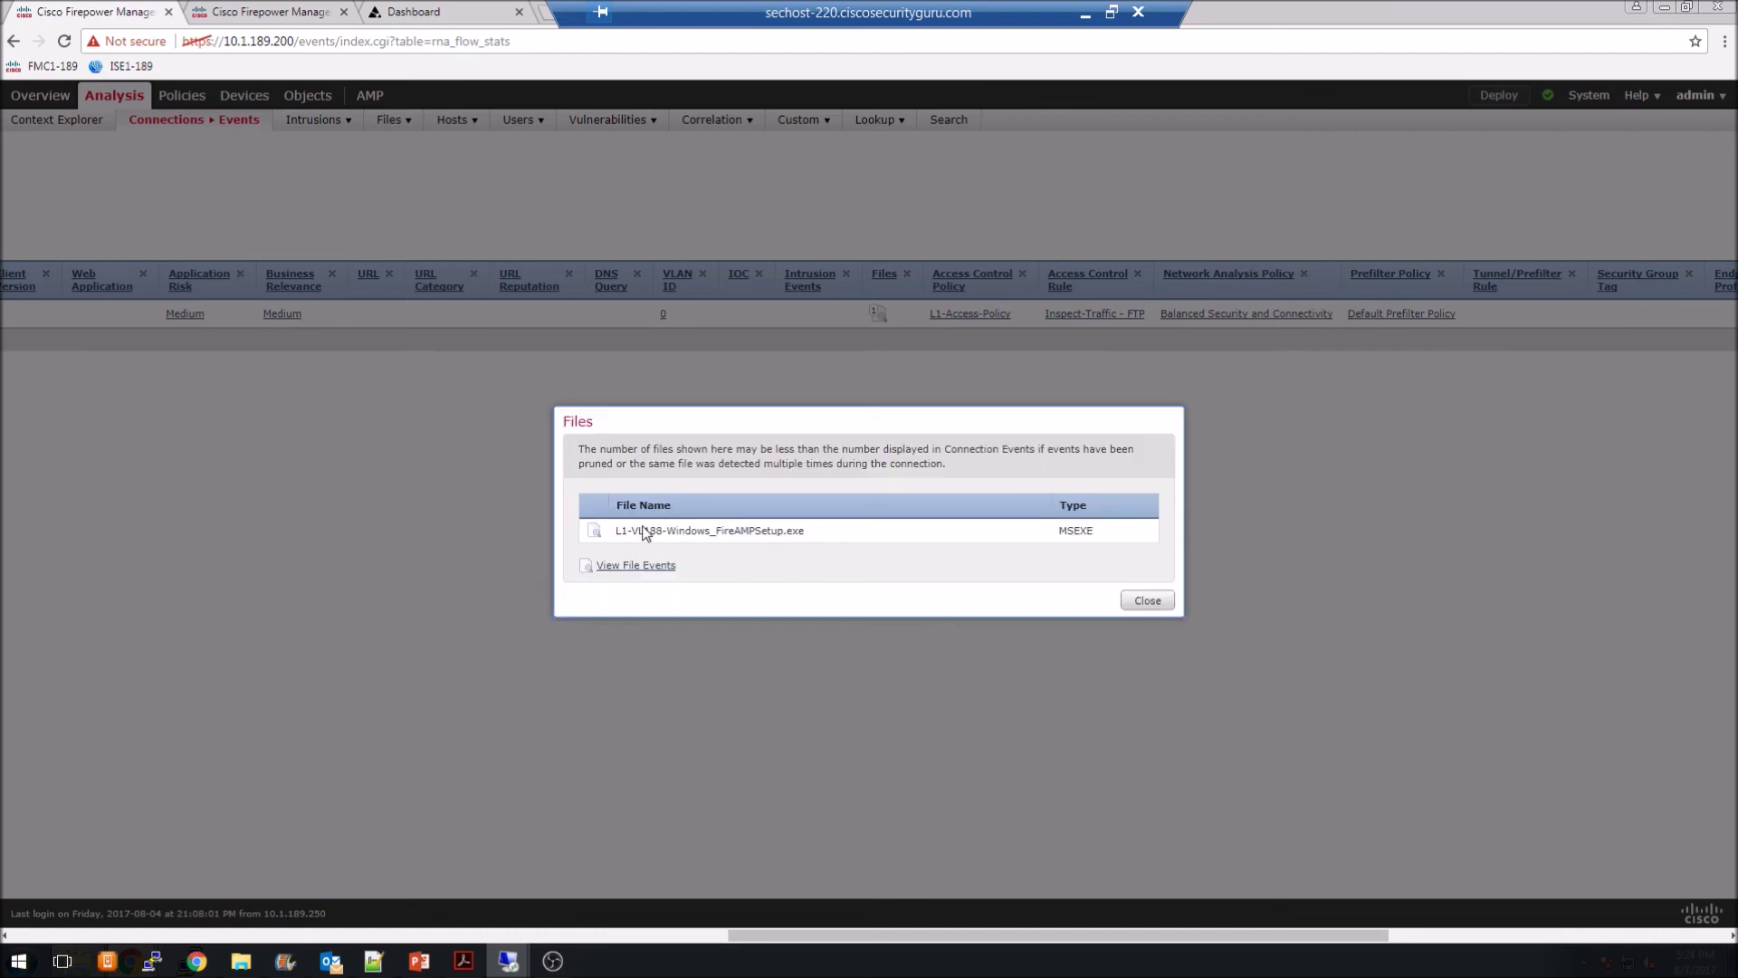
pyautogui.click(619, 568)
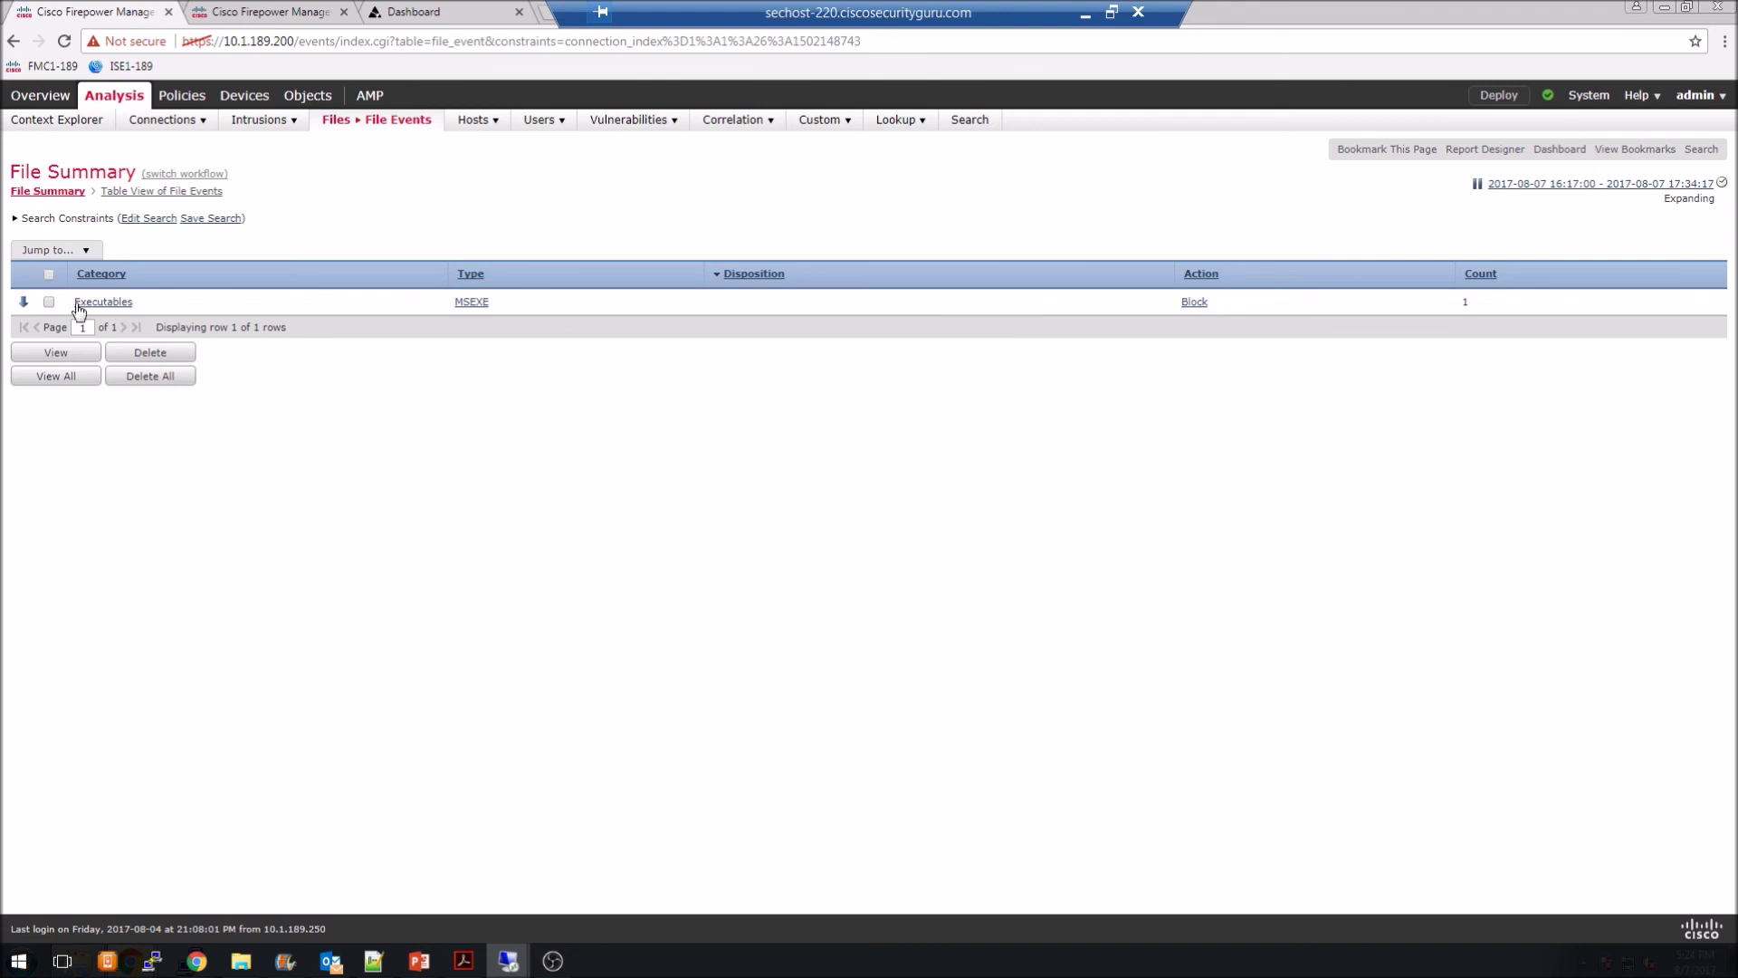
pyautogui.click(49, 301)
# View the FireAMP setup executable's file event, scrolled to file policy FTP-NoStoring and device L1-FTD1
pyautogui.click(56, 358)
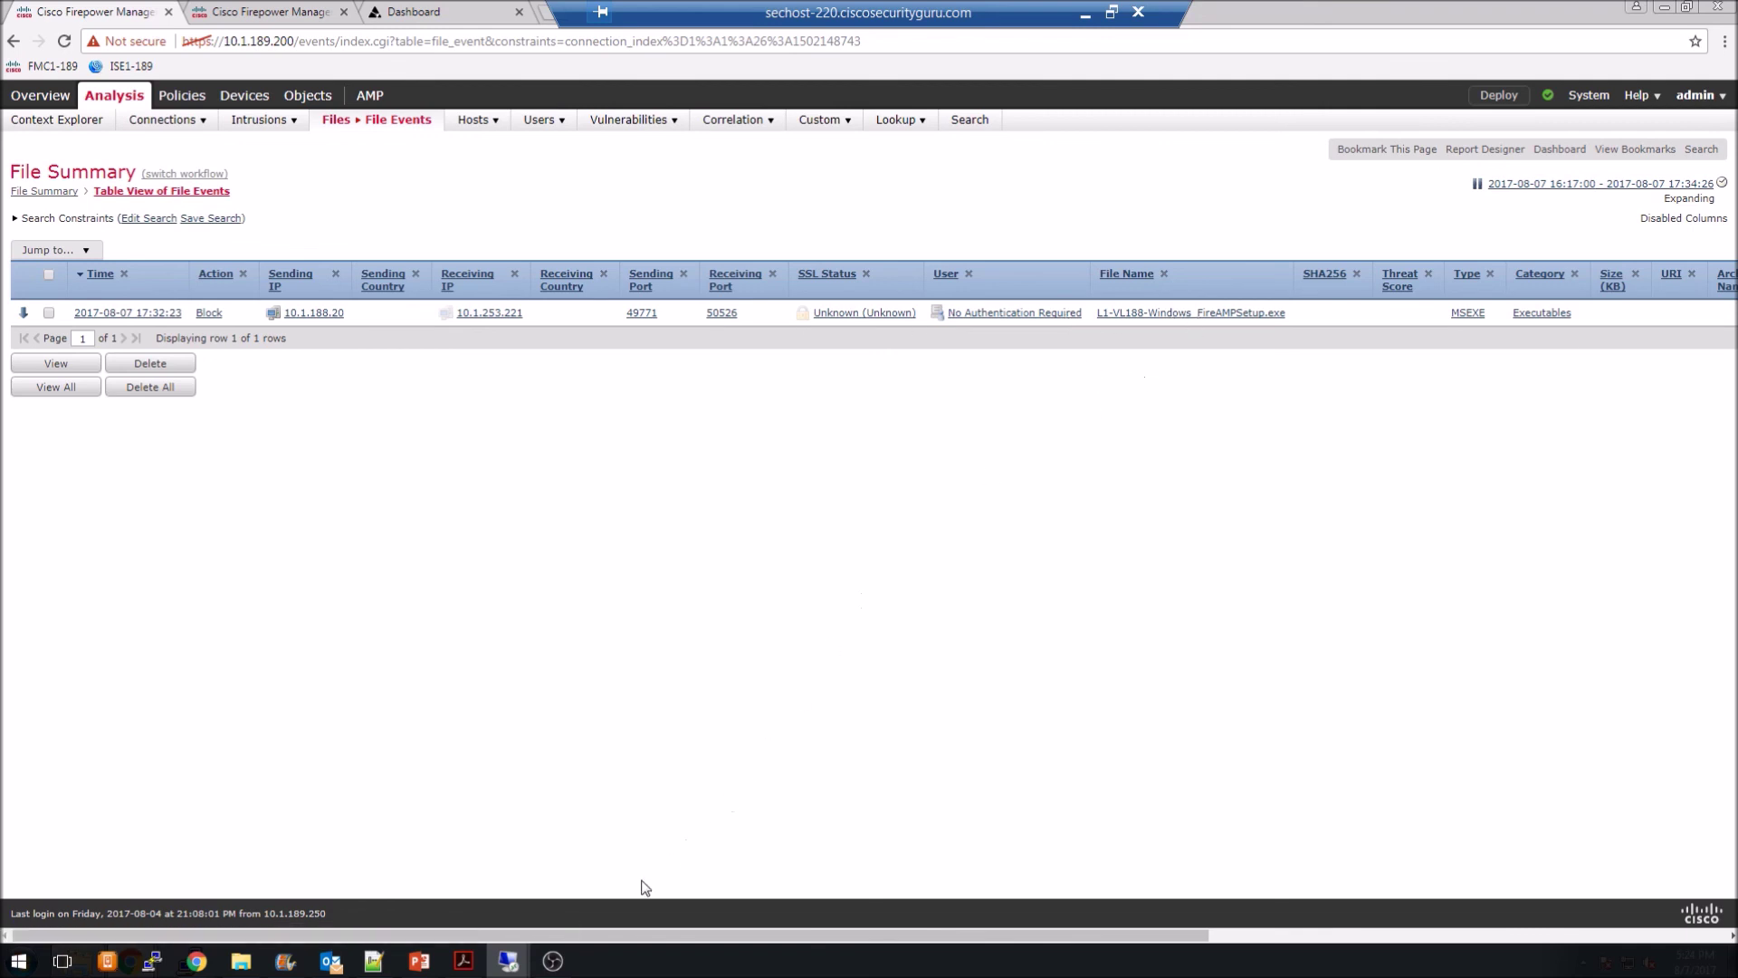
pyautogui.moveTo(619, 939); pyautogui.dragTo(1340, 939)
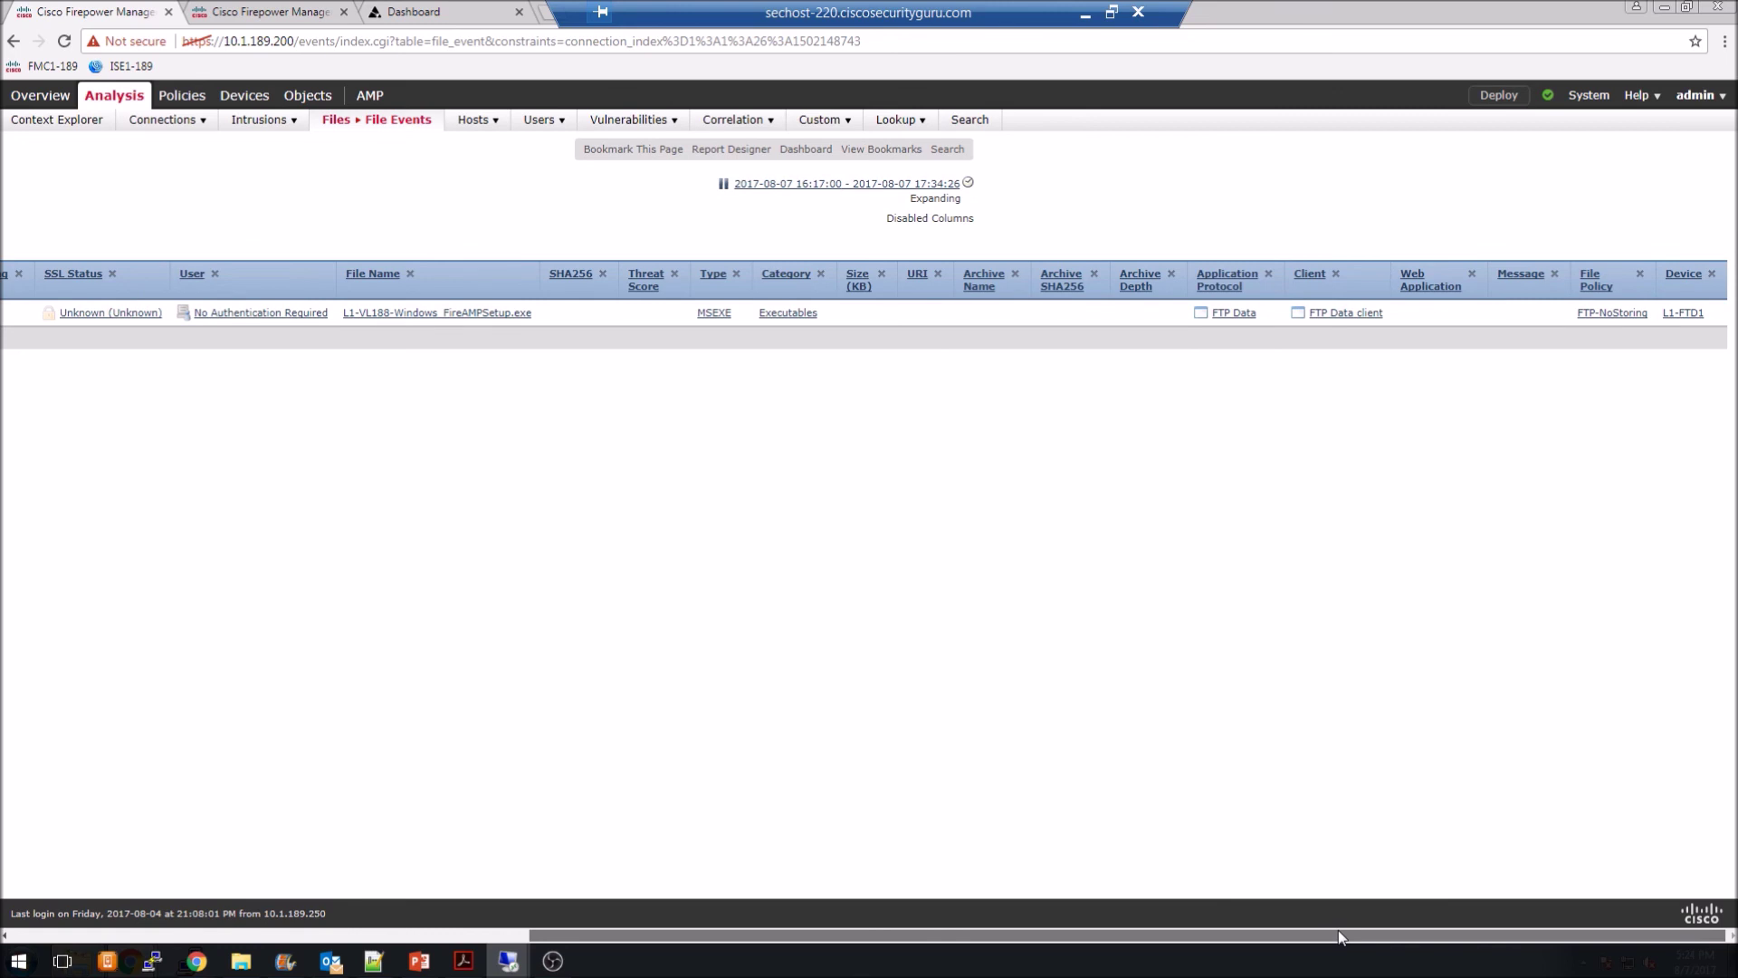